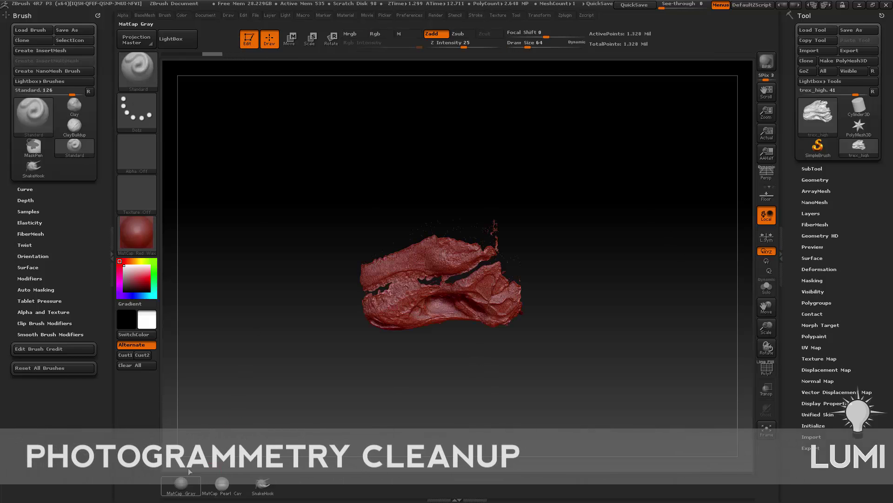
- Apply the MatCap Gray material to the T. rex skull scan and reduce the brush draw size to 30
click(182, 483)
mouse_move(613, 182)
mouse_down()
mouse_move(628, 165)
mouse_move(652, 213)
mouse_move(615, 218)
mouse_up()
key(s)
drag(526, 257, 524, 256)
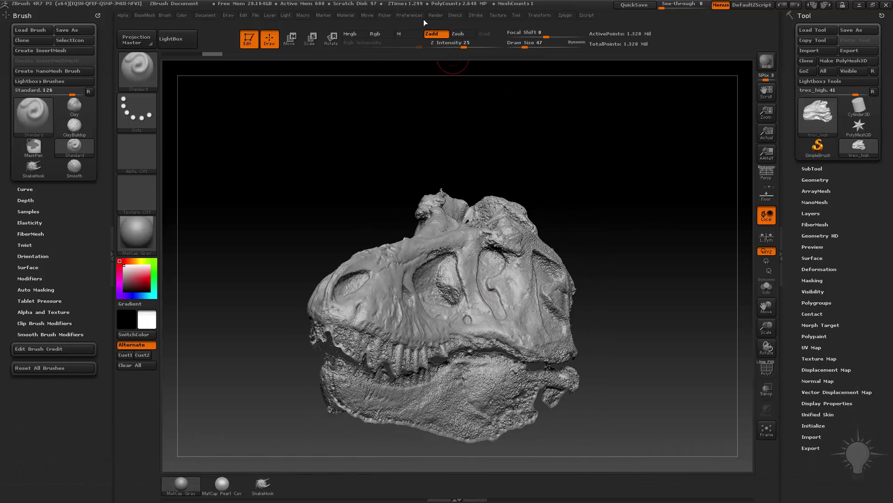
click(409, 14)
key(shift)
click(420, 238)
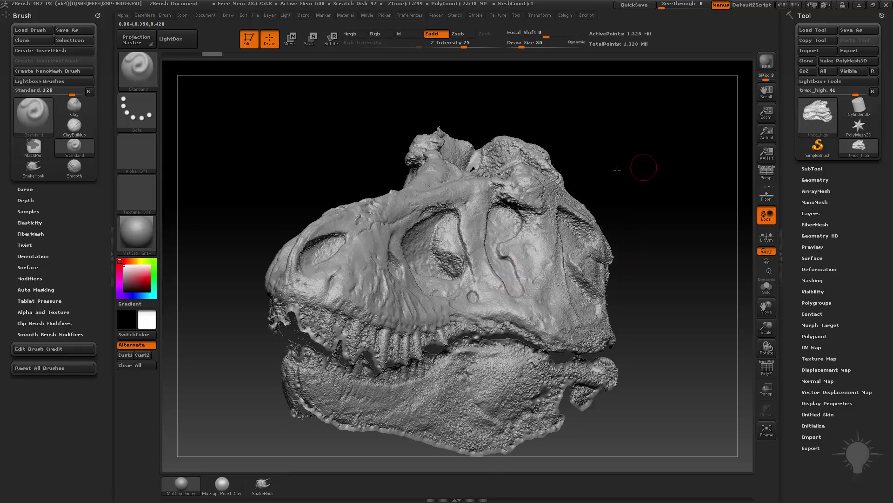
drag(617, 170, 459, 230)
mouse_move(591, 139)
mouse_down()
mouse_move(680, 158)
mouse_move(670, 160)
mouse_move(745, 186)
mouse_up()
- Duplicate the trex_high subtool and make the second subtool the active one
click(812, 168)
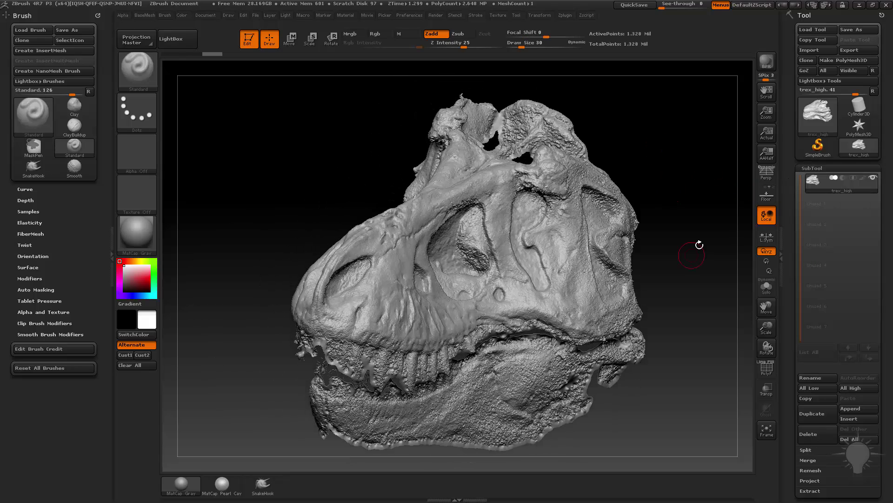
click(818, 409)
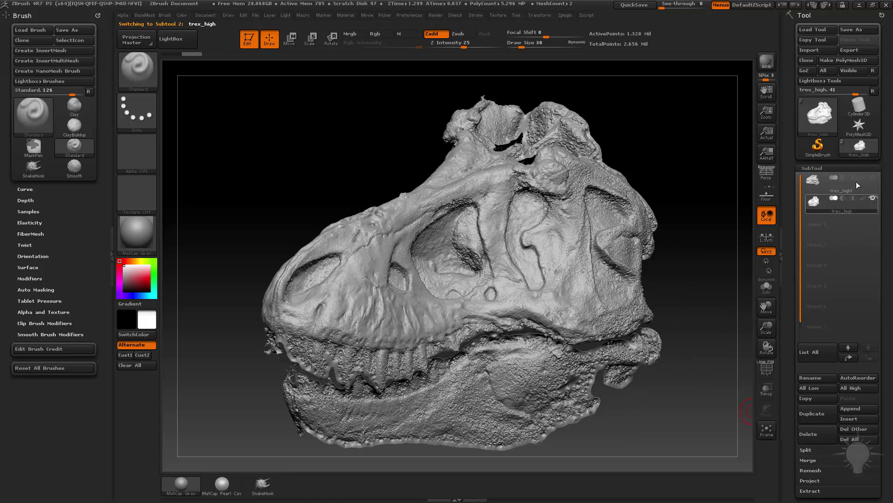
drag(673, 182, 711, 180)
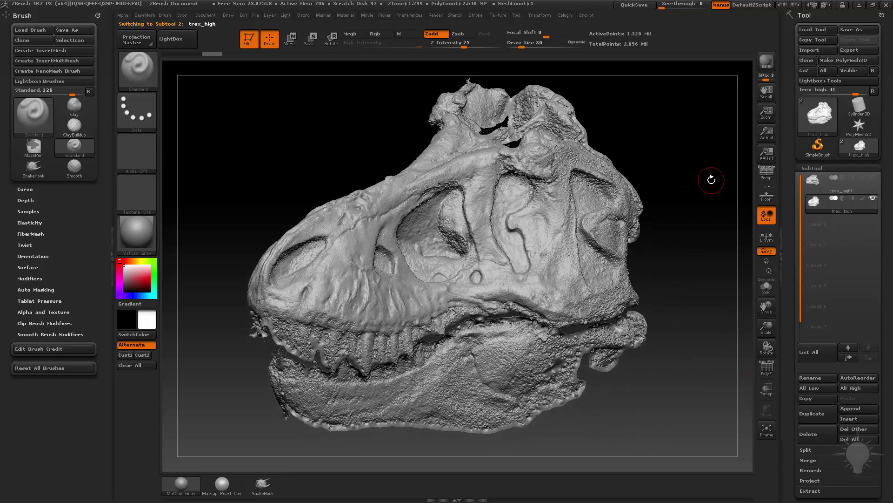
- Dock the Zplugin palette, then pre-process the active subtool and decimate it to 100k polys with Decimation Master
click(97, 14)
click(565, 15)
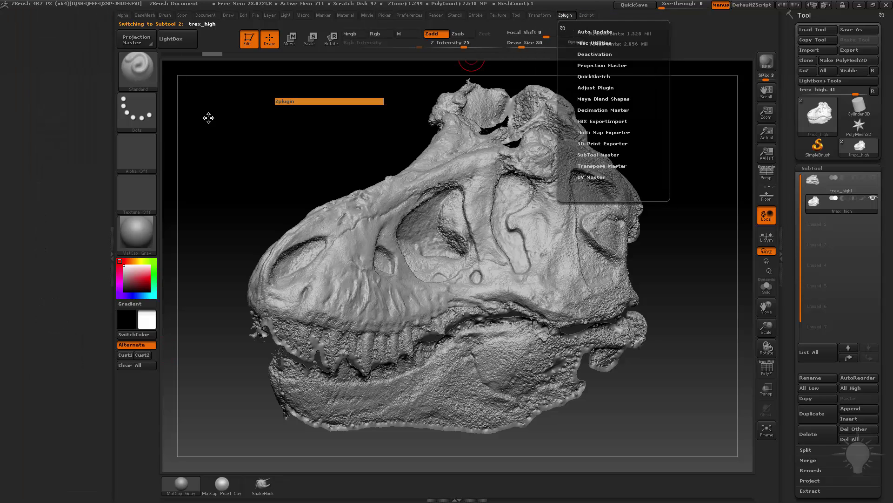
drag(233, 116, 74, 148)
click(31, 108)
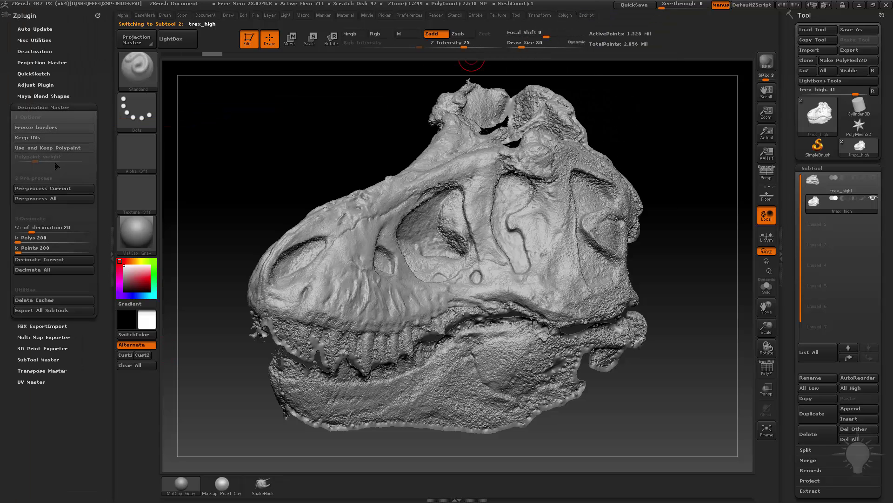
click(41, 189)
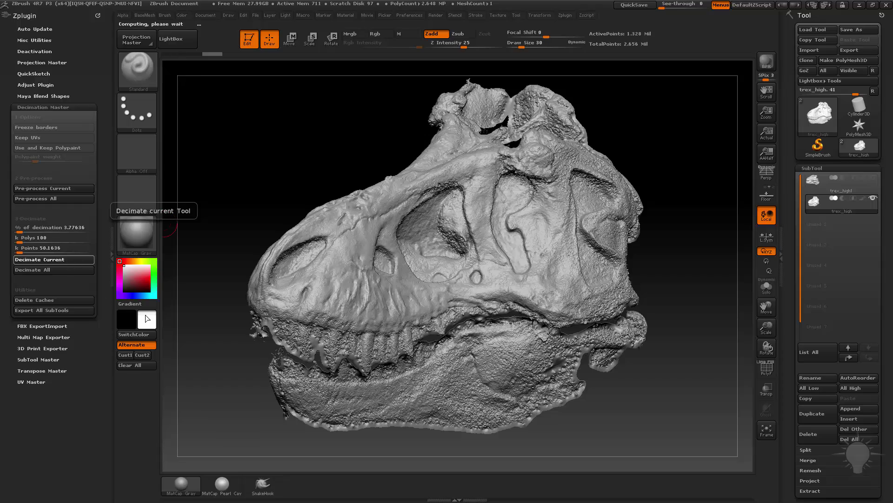
- Examine the decimated skull from several angles with the wireframe display on and off
click(767, 368)
drag(713, 312, 645, 323)
drag(522, 287, 569, 360)
drag(680, 240, 716, 358)
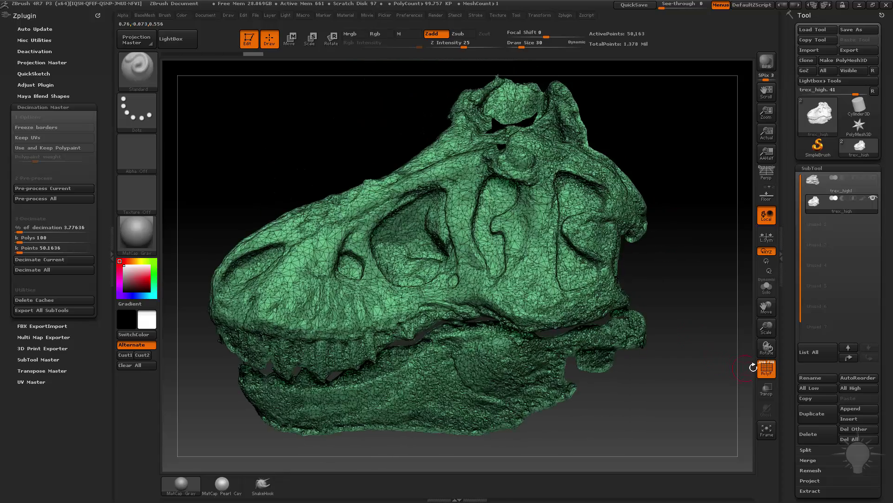
click(767, 368)
drag(690, 276, 691, 323)
key(1)
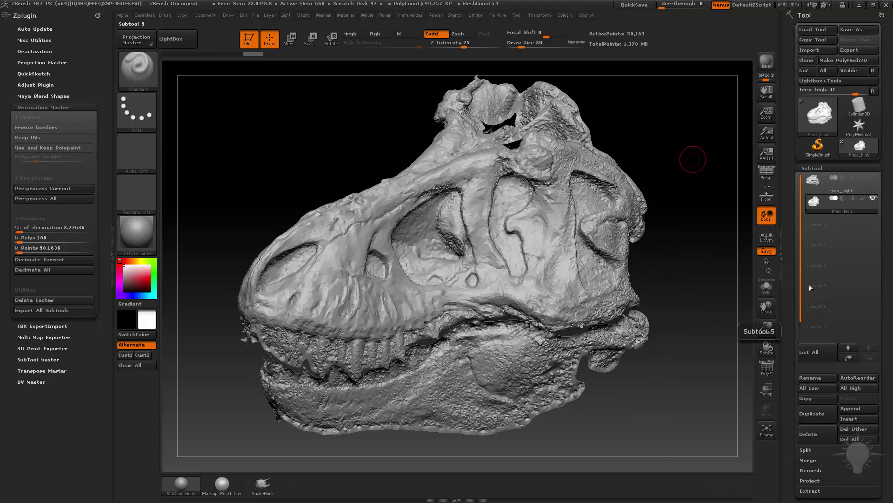
- Close all holes in the decimated skull mesh and show the wireframe on its open back side
drag(797, 247, 815, 174)
click(818, 135)
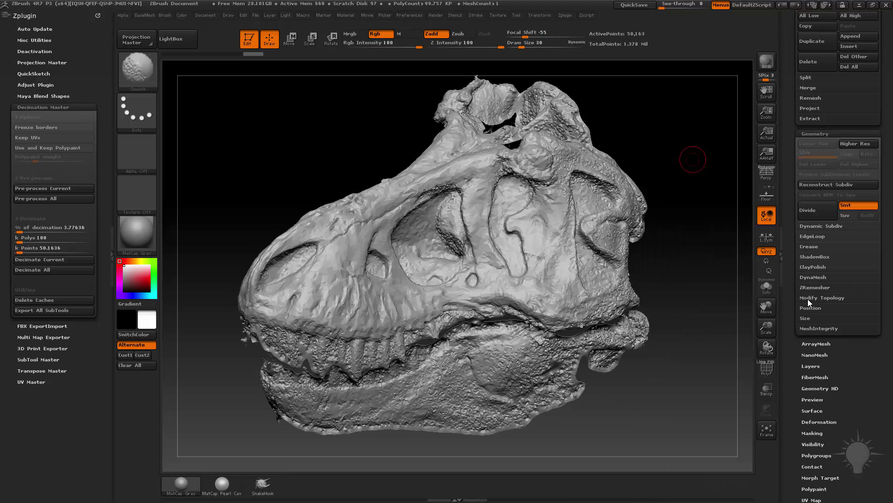
click(808, 299)
scroll(815, 305, down, 2)
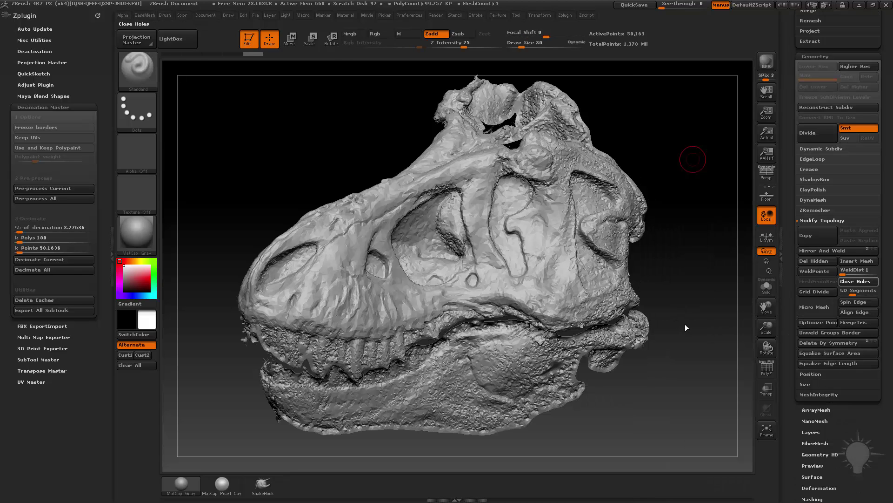
drag(678, 164, 751, 349)
click(766, 368)
drag(706, 230, 518, 241)
drag(671, 166, 585, 166)
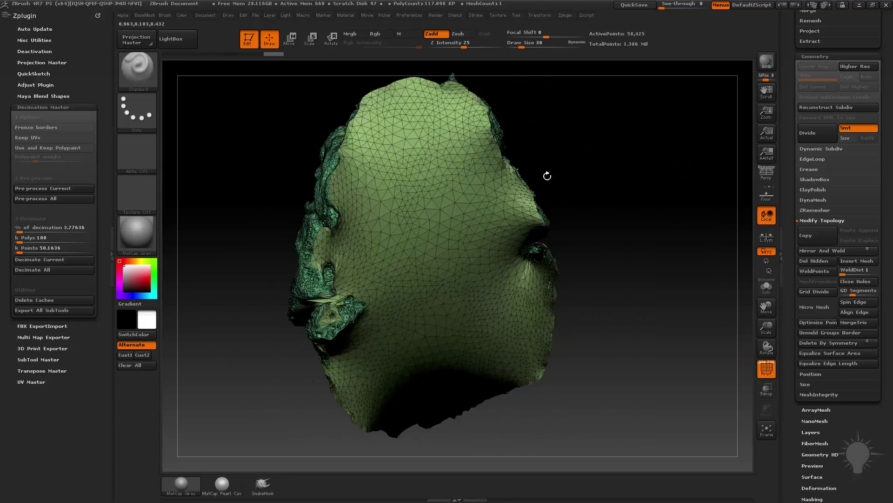
mouse_move(599, 212)
mouse_down()
mouse_move(582, 155)
mouse_move(577, 298)
mouse_move(598, 195)
mouse_move(630, 194)
mouse_move(493, 205)
mouse_move(504, 191)
mouse_move(613, 163)
mouse_up()
- Hide the original skull surface and split the visible hole fillings into separate polygroups with Auto Groups
key(ctrl+shift)
ctrl+shift+click(535, 213)
drag(652, 209, 509, 164)
key(space)
drag(786, 352, 785, 281)
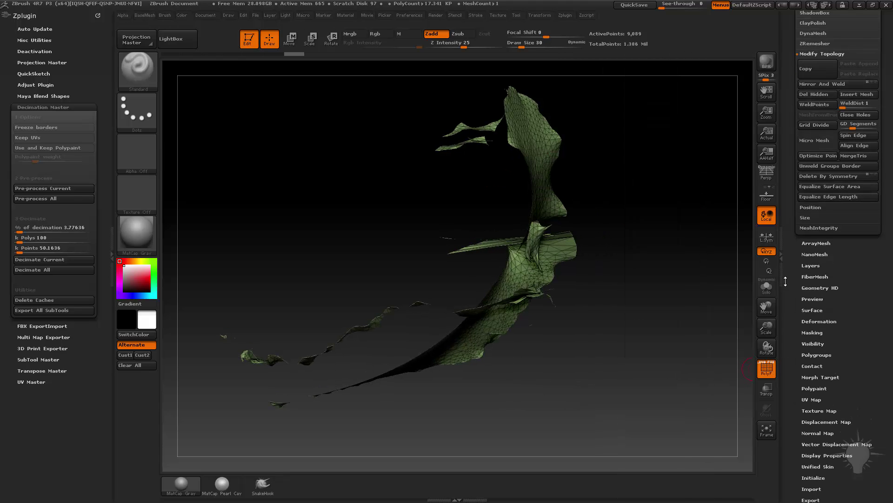
click(816, 355)
drag(690, 273, 666, 205)
ctrl+shift+click(666, 205)
- Mask the whole skull except the large cap that closes its back side
mouse_move(675, 242)
mouse_down()
mouse_move(664, 217)
mouse_move(644, 228)
mouse_move(686, 170)
mouse_up()
ctrl+shift+click(518, 199)
ctrl+click(687, 170)
ctrl+shift+click(682, 207)
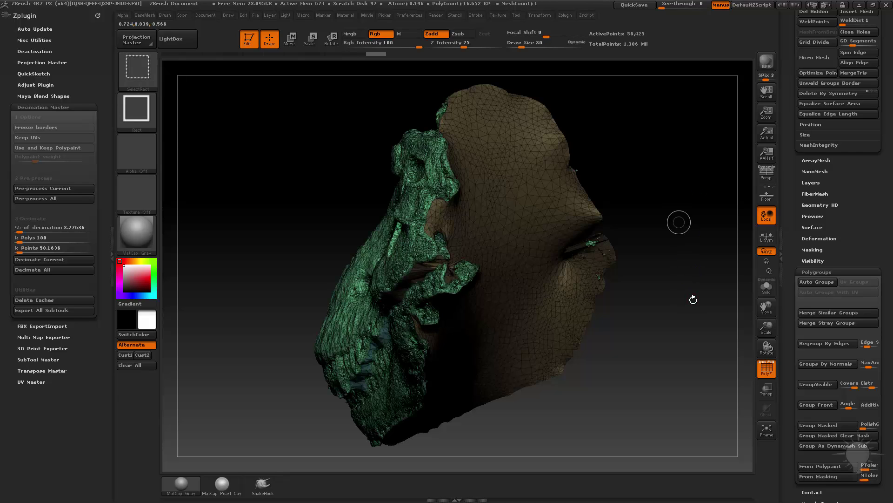
ctrl+click(678, 167)
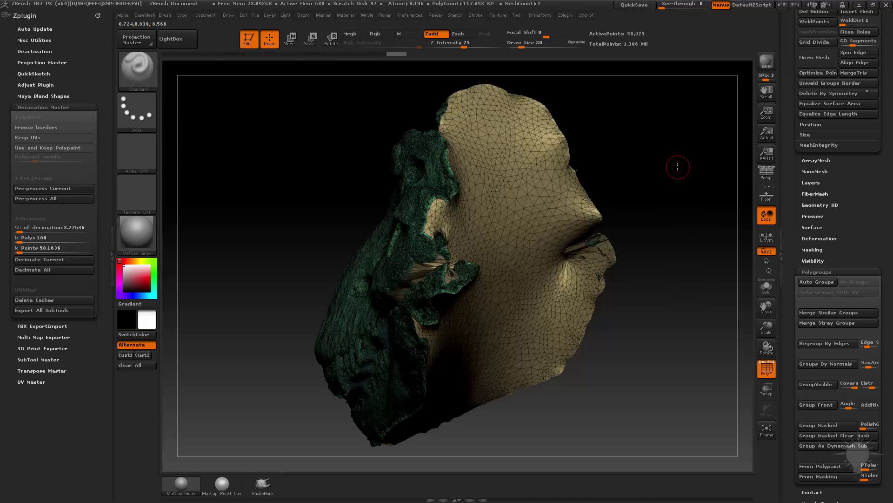
- Reshape the unmasked back cap with the Move brush at draw size 220
mouse_move(681, 161)
mouse_down()
mouse_move(699, 159)
mouse_move(569, 260)
mouse_move(583, 270)
mouse_move(608, 266)
mouse_up()
key(b)
key(m)
key(v)
drag(579, 231, 585, 233)
mouse_move(615, 322)
alt+mouse_down()
mouse_move(613, 283)
mouse_move(604, 302)
alt+mouse_up()
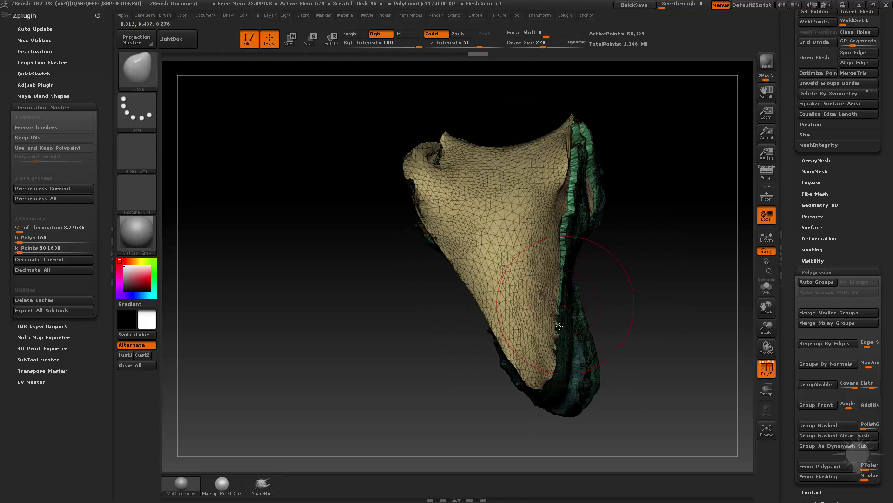
drag(633, 286, 494, 306)
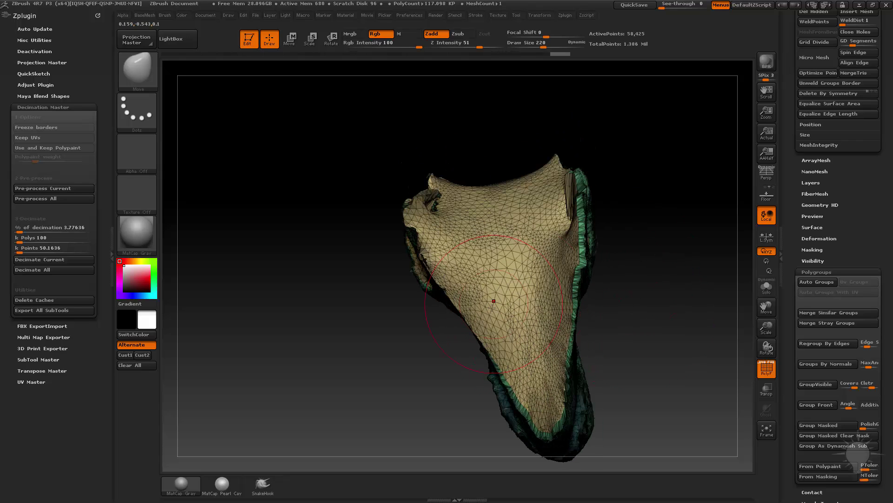
mouse_move(440, 256)
mouse_down()
mouse_move(457, 315)
mouse_move(470, 288)
mouse_move(515, 305)
mouse_move(455, 311)
mouse_up()
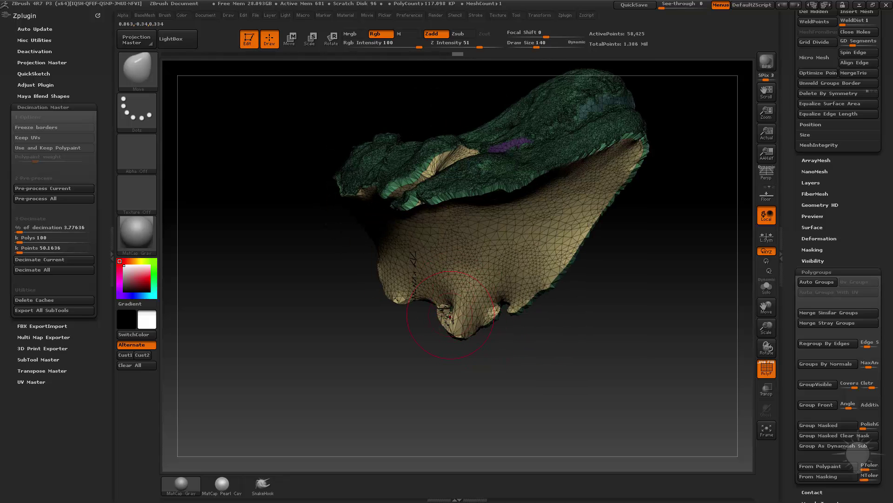
- Refine the back cap's lower and outer areas from several angles with the Move brush, using draw sizes 140 and 203
drag(439, 367, 449, 312)
mouse_move(401, 356)
mouse_down()
mouse_move(568, 135)
mouse_move(585, 200)
mouse_move(436, 311)
mouse_up()
key(s)
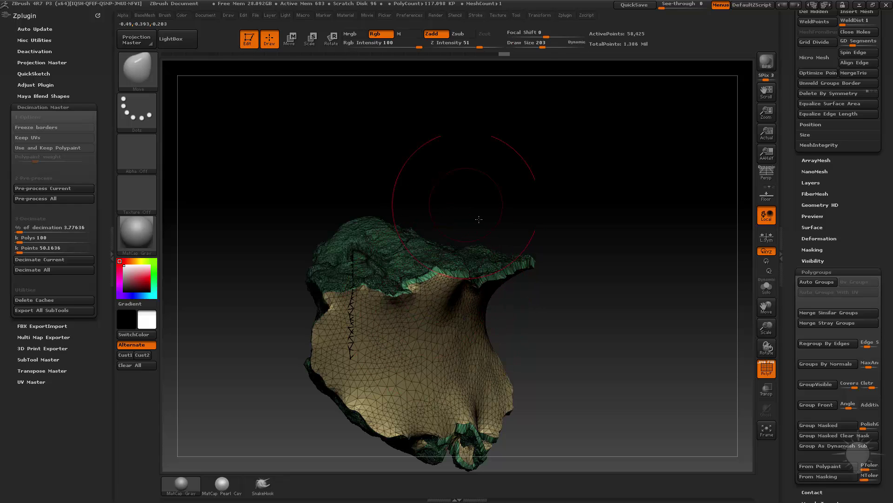
drag(471, 205, 367, 313)
drag(339, 351, 374, 336)
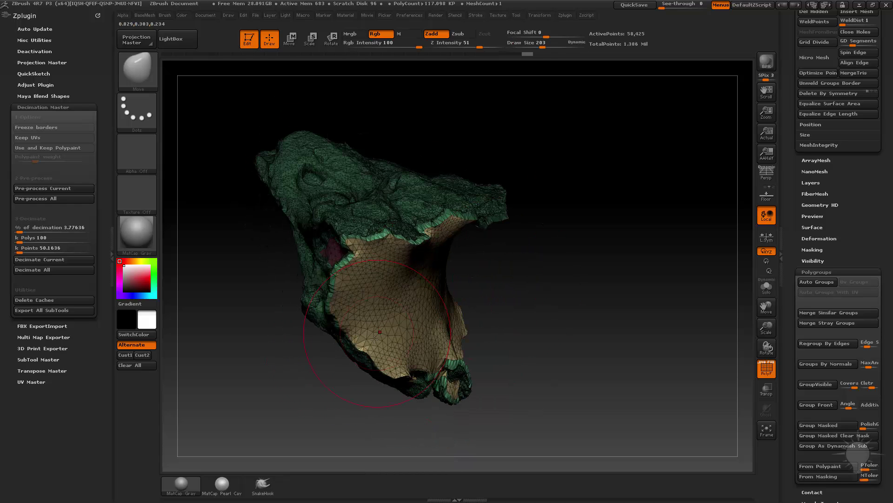
drag(511, 304, 544, 305)
mouse_move(401, 372)
mouse_down()
mouse_move(402, 385)
mouse_move(404, 367)
mouse_up()
mouse_move(480, 347)
mouse_down()
mouse_move(487, 323)
mouse_move(406, 369)
mouse_up()
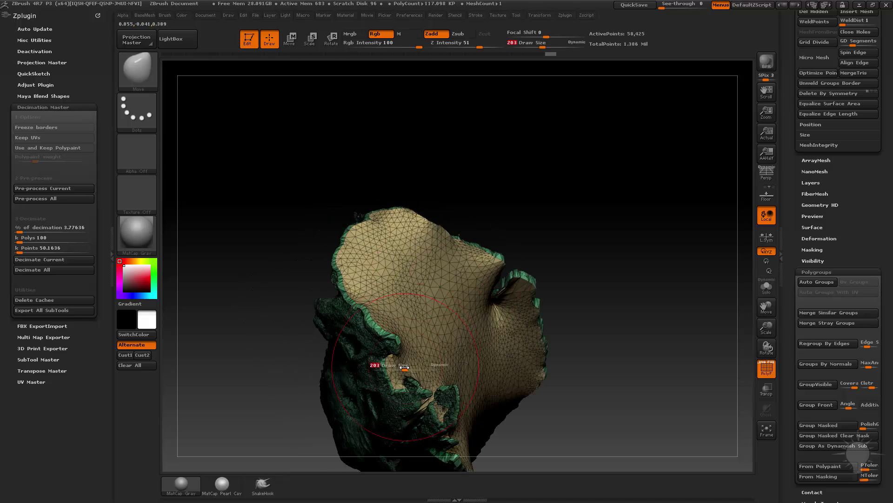
drag(558, 246, 525, 260)
key(s)
- Check the reshaped cap without the wireframe, clear the mask and turn the wireframe display back on
mouse_move(588, 206)
mouse_down()
mouse_move(602, 212)
mouse_move(744, 109)
mouse_up()
click(878, 15)
mouse_move(623, 204)
mouse_down()
mouse_move(637, 219)
mouse_move(628, 246)
mouse_move(682, 194)
mouse_move(715, 223)
mouse_up()
drag(654, 264, 555, 290)
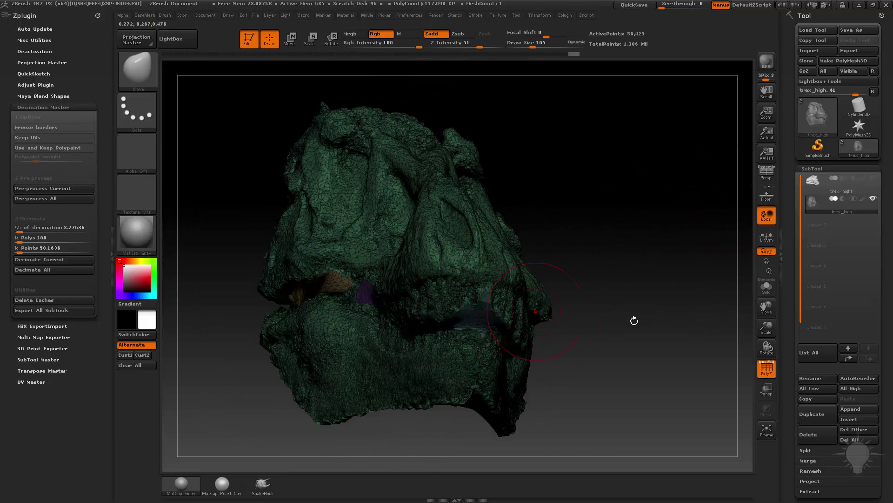
click(761, 371)
drag(698, 345, 696, 248)
mouse_move(474, 407)
mouse_down()
mouse_move(341, 407)
mouse_move(503, 275)
mouse_move(486, 272)
mouse_up()
key(s)
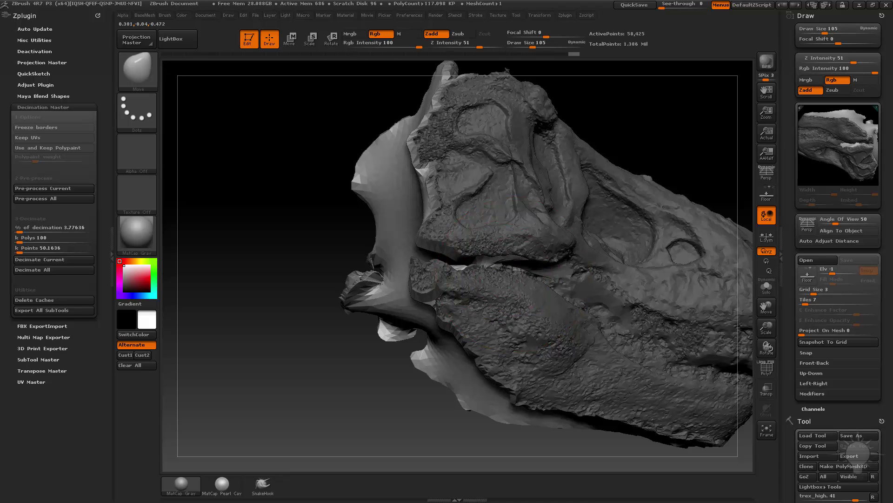
drag(344, 399, 712, 301)
click(763, 363)
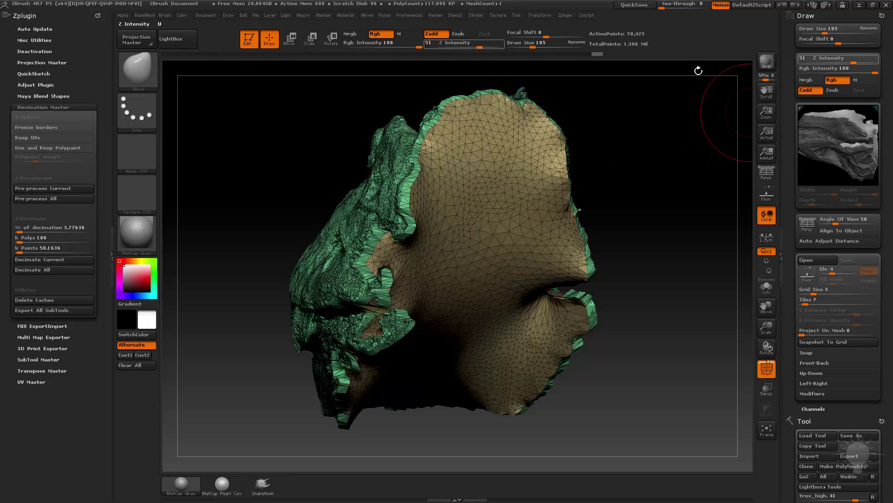
click(874, 15)
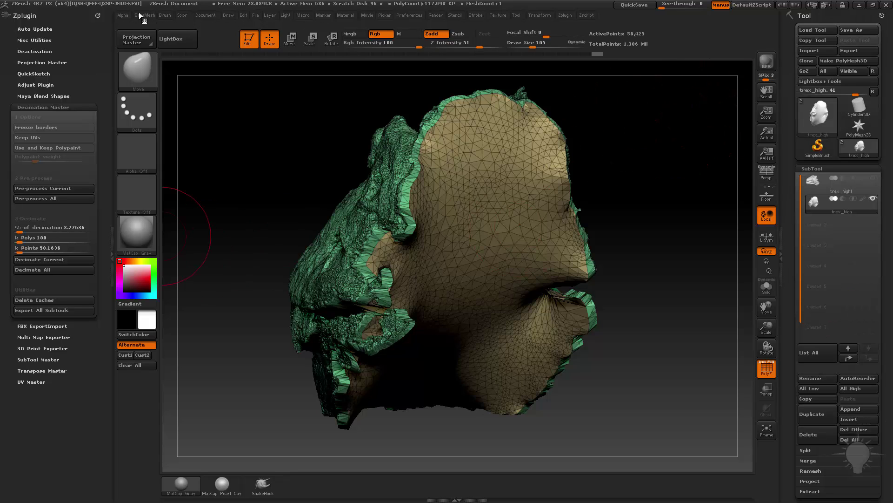
- Dock the Brush palette and set the Move brush's Mask By Polygroups auto masking to 100
click(162, 15)
drag(161, 16, 54, 37)
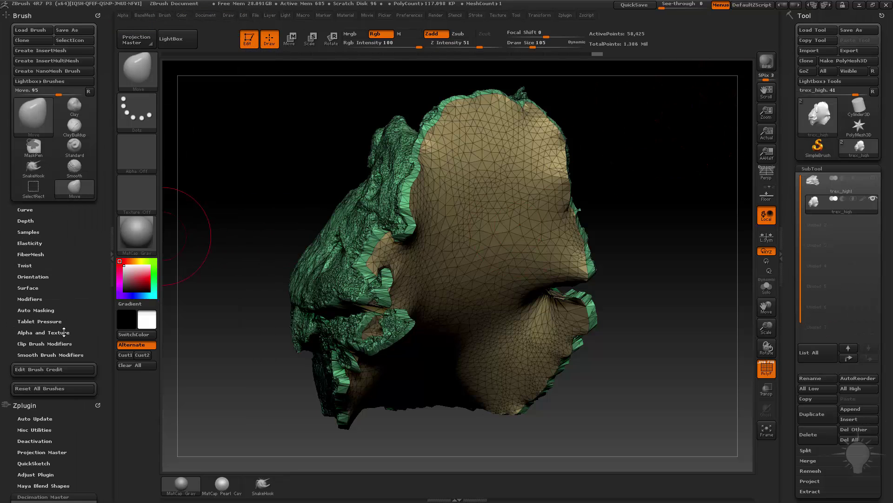
click(37, 310)
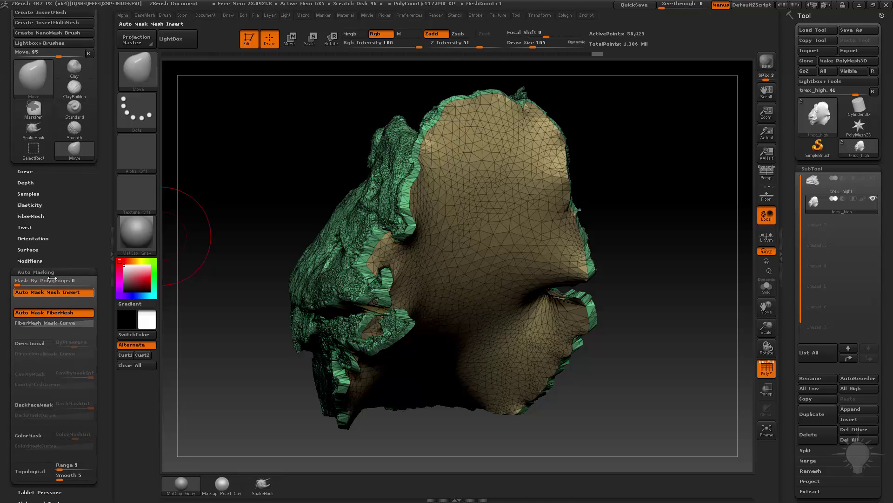
drag(580, 145, 404, 145)
mouse_move(651, 164)
mouse_down()
mouse_move(634, 169)
mouse_move(694, 172)
mouse_up()
- Adjust the filled surface between the upper and lower jaws with the Move brush, starting at draw size 101
key(s)
drag(424, 327, 403, 315)
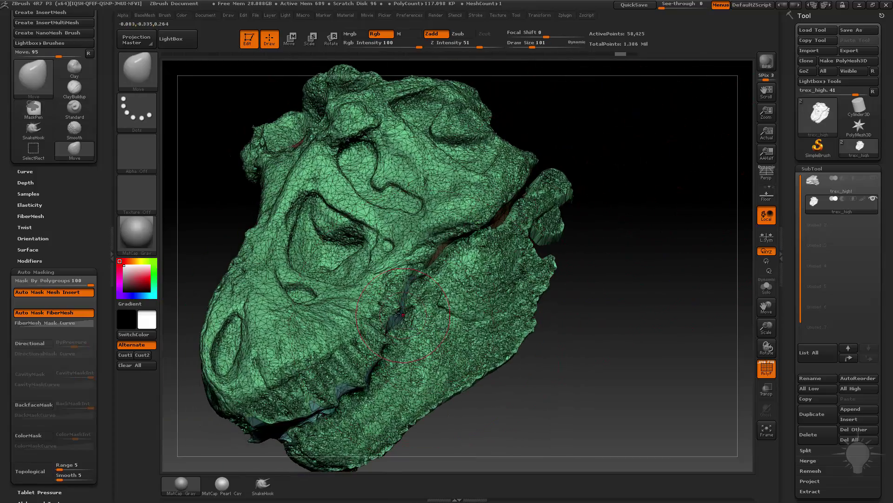
drag(617, 290, 585, 310)
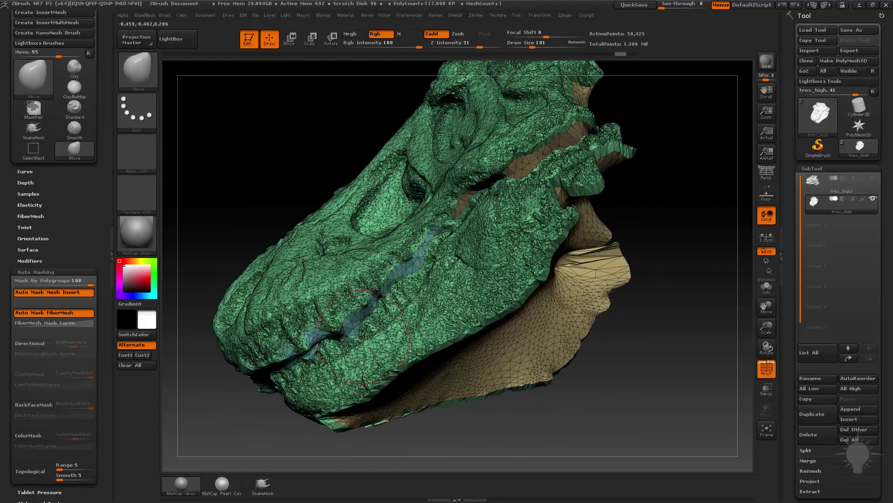
drag(354, 319, 329, 350)
drag(647, 228, 407, 209)
mouse_move(577, 177)
mouse_down()
mouse_move(584, 224)
mouse_move(594, 149)
mouse_move(686, 158)
mouse_move(595, 175)
mouse_move(659, 187)
mouse_move(660, 197)
mouse_move(549, 195)
mouse_up()
key(s)
drag(609, 194, 601, 194)
- Isolate the hole-filling patches, merge them into a single polygroup and show the whole skull again
mouse_move(686, 133)
mouse_down()
mouse_move(685, 154)
mouse_move(684, 139)
mouse_move(555, 192)
mouse_up()
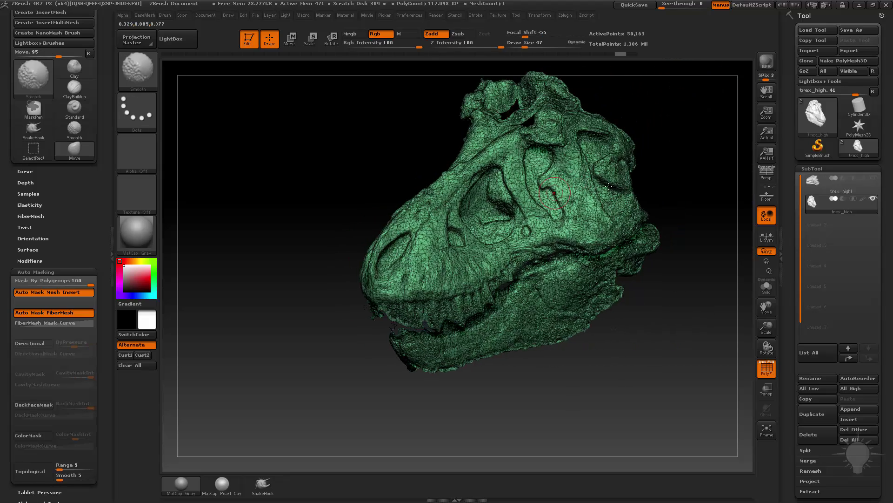
drag(662, 141, 653, 162)
key(ctrl+shift)
ctrl+shift+click(656, 186)
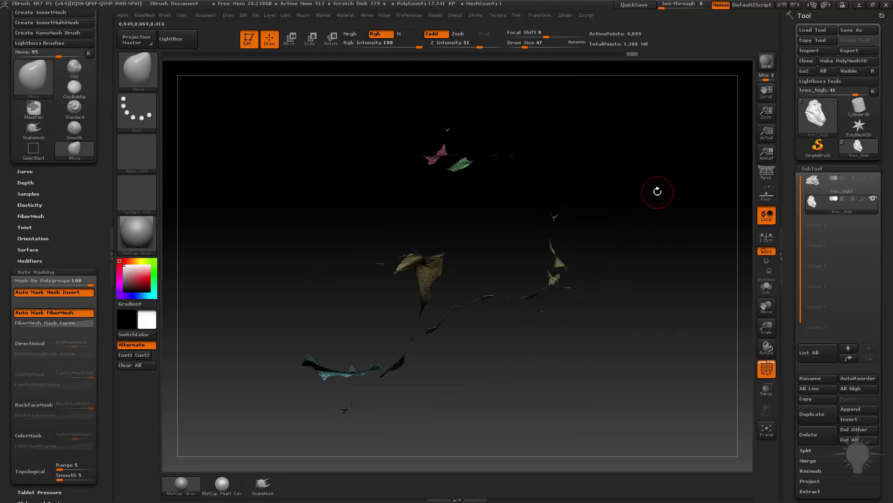
drag(645, 178, 498, 204)
drag(576, 200, 627, 255)
ctrl+shift+click(648, 173)
- Open the DynaMesh settings for the decimated skull and turn off Project
drag(791, 262, 788, 145)
shift+click(812, 215)
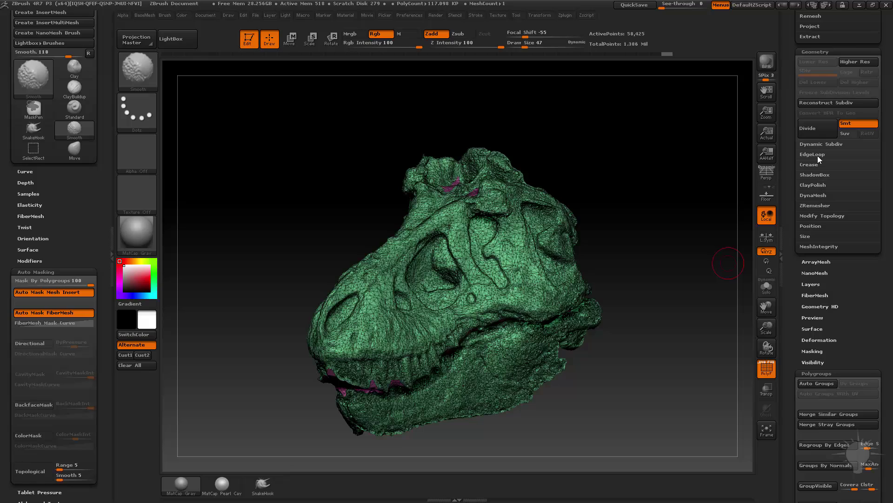
click(814, 195)
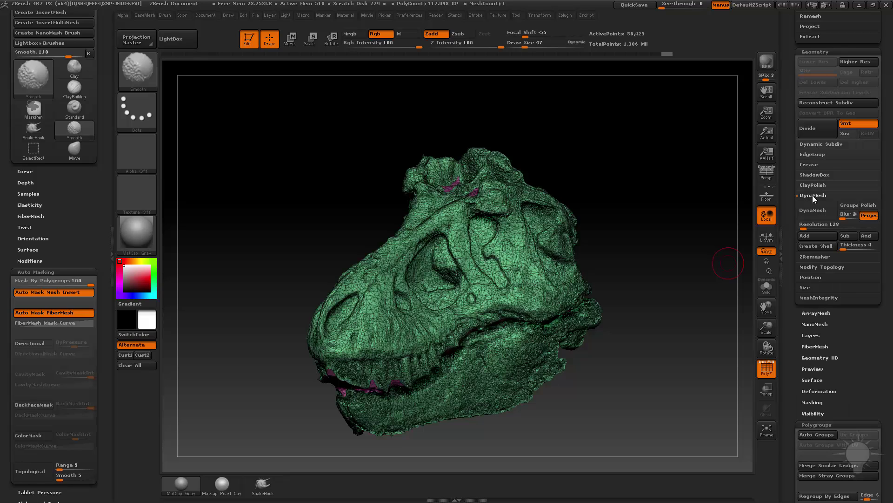
click(866, 216)
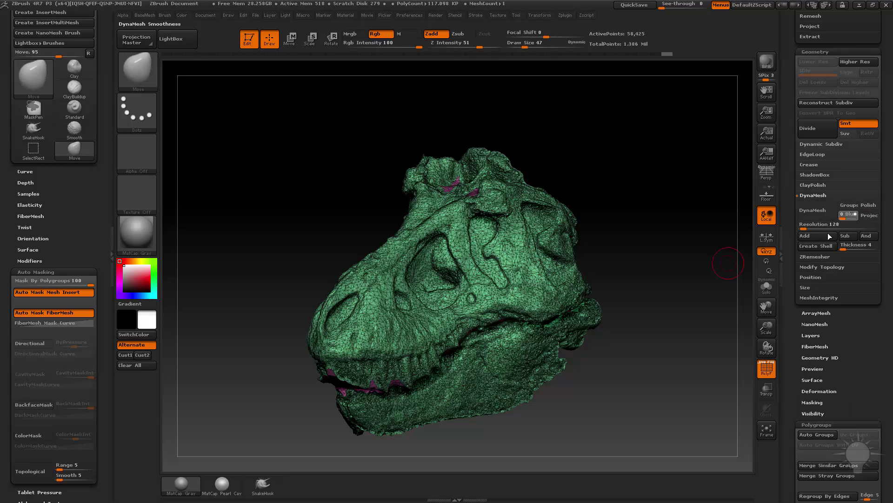
- Try DynaMesh at resolution 128, undo it and remesh the skull at resolution 256
click(810, 217)
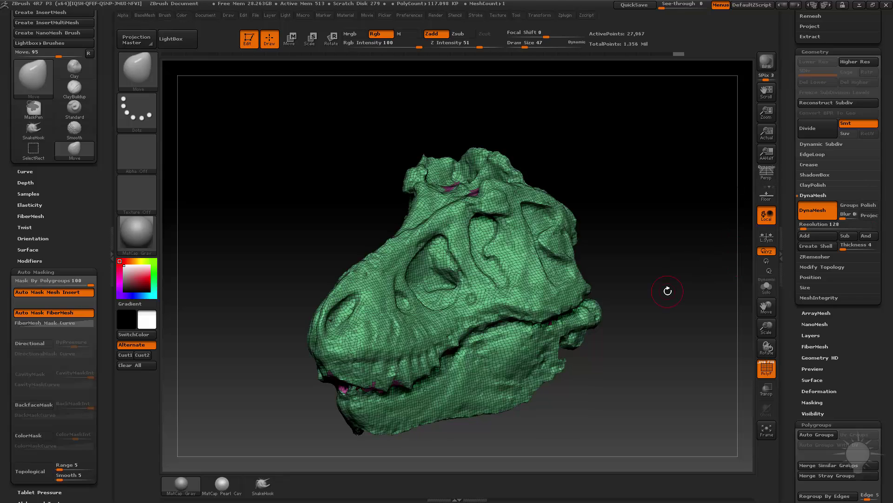
key(ctrl+z)
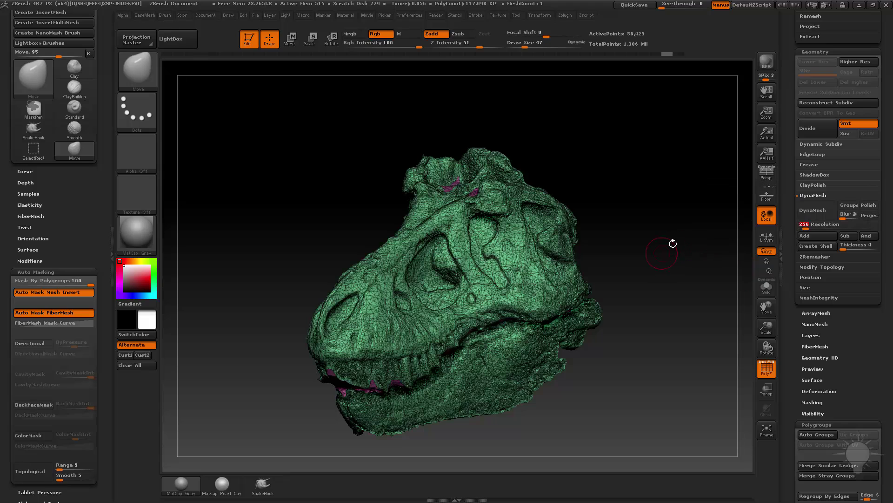
drag(664, 263, 681, 213)
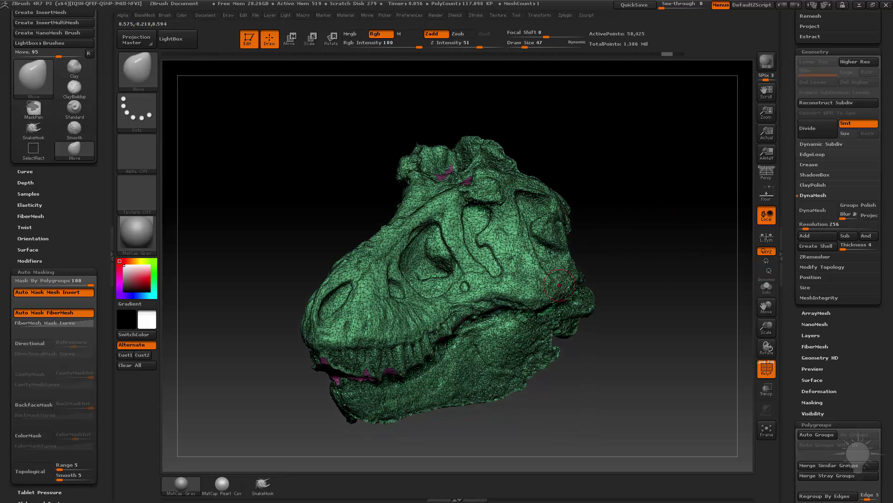
drag(634, 218, 621, 186)
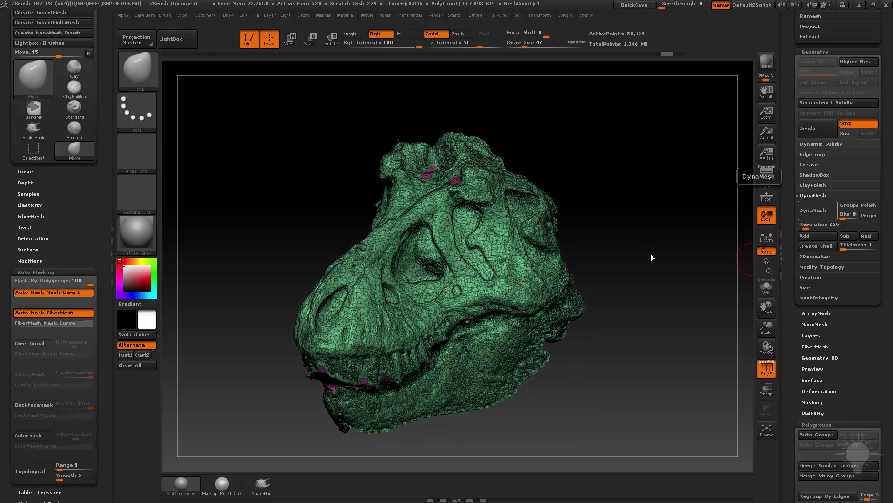
- Check the DynaMeshed skull without the wireframe, then isolate the hole-filling surfaces and split them into polygroups with Auto Groups
click(766, 369)
drag(674, 307, 579, 340)
key(shift+f)
mouse_move(293, 298)
mouse_down()
mouse_move(243, 294)
mouse_move(263, 318)
mouse_move(302, 321)
mouse_move(292, 310)
mouse_up()
drag(601, 367, 603, 348)
ctrl+shift+click(529, 160)
drag(600, 233, 331, 352)
key(1)
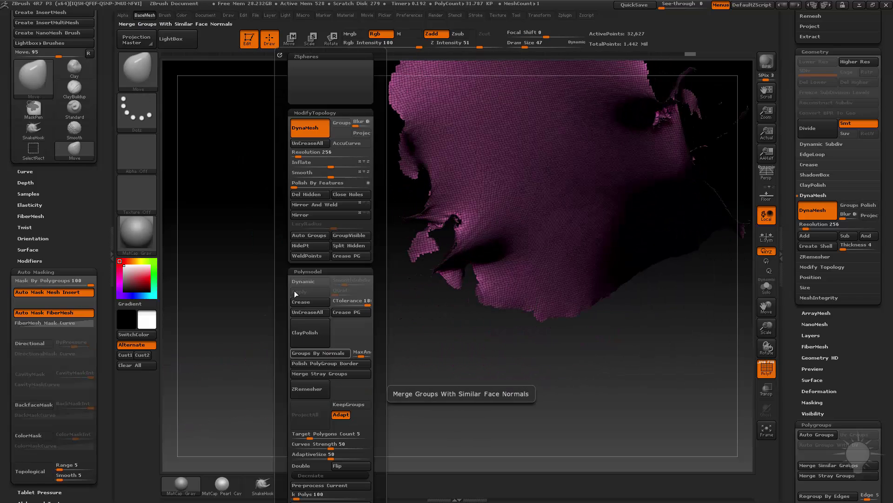
ctrl+shift+click(293, 307)
drag(298, 321, 303, 351)
- Isolate the small patch near the jaw edge and the large fill surface in turn to check their grouping
ctrl+shift+click(354, 291)
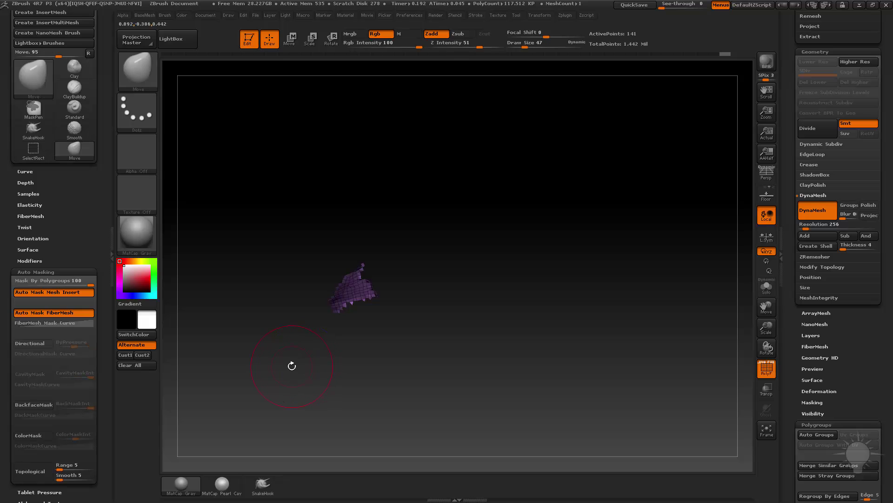
ctrl+shift+click(267, 333)
ctrl+shift+click(499, 273)
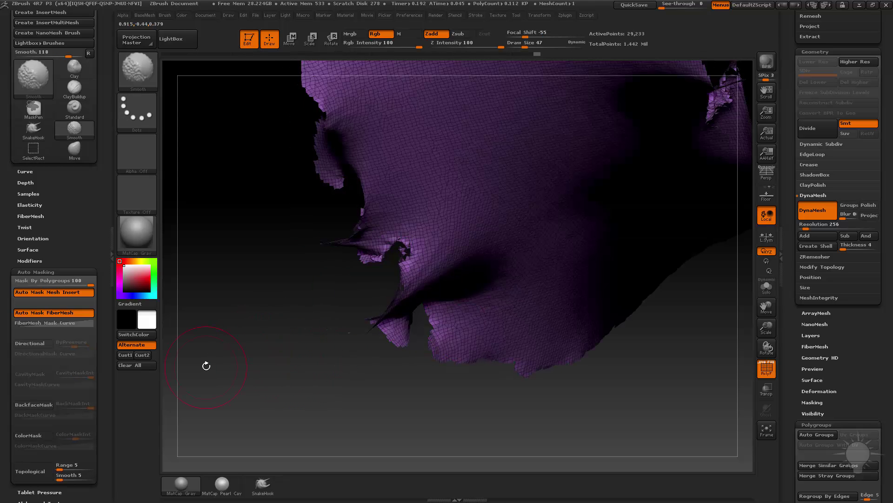
ctrl+shift+click(207, 363)
mouse_move(209, 363)
mouse_down()
mouse_move(259, 363)
mouse_move(304, 346)
mouse_up()
key(ctrl+shift)
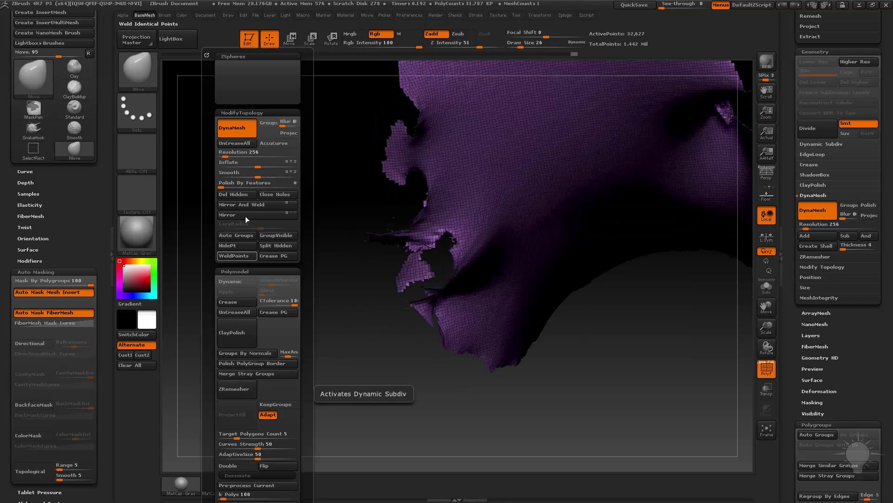
- Regroup the hole-filling surfaces by topology continuity, check the small separate patch and show the whole skull
click(237, 236)
click(239, 236)
click(239, 236)
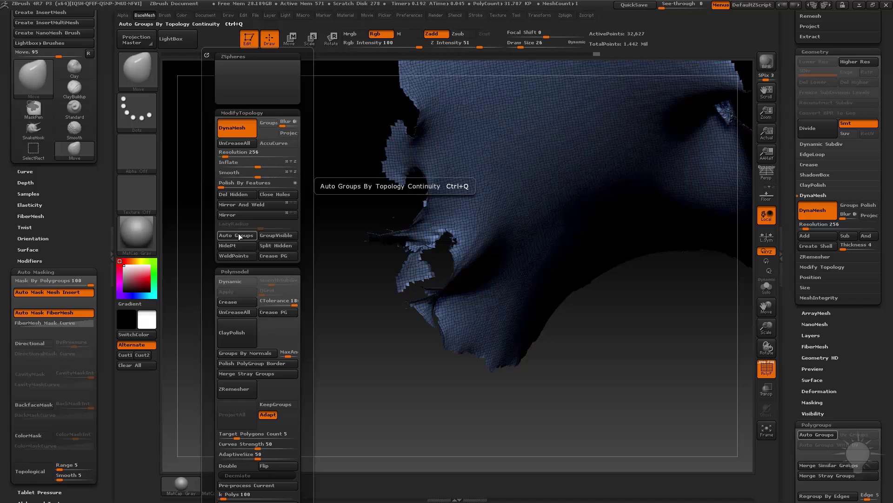
drag(379, 400, 343, 409)
key(ctrl+shift)
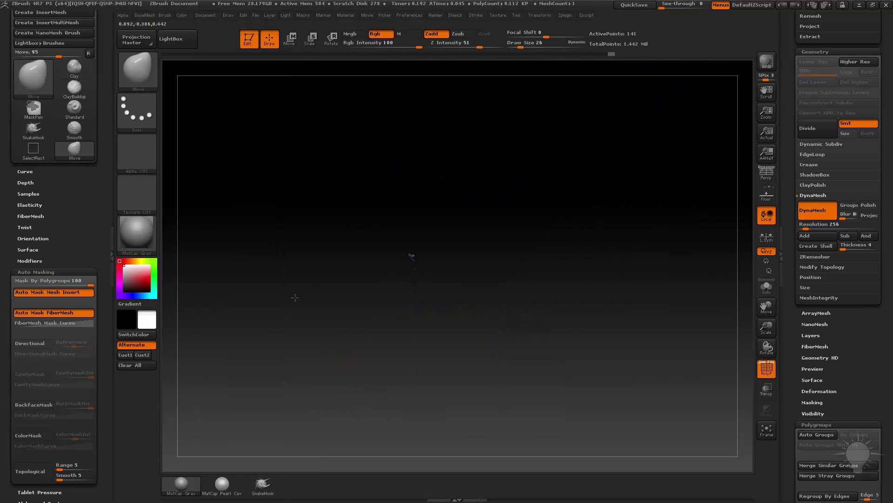
mouse_move(348, 343)
mouse_down()
mouse_move(321, 357)
mouse_move(356, 375)
mouse_up()
ctrl+shift+click(317, 357)
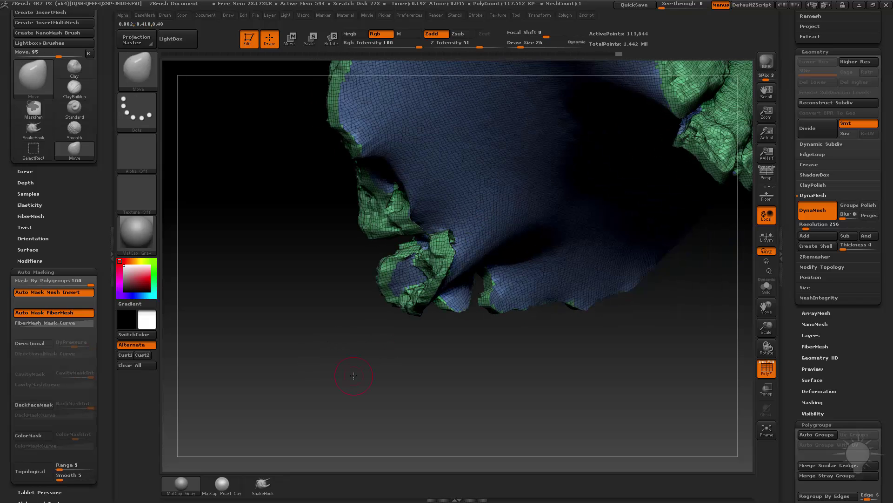
- Merge the stray fill patch at the jaw edge with the skull surface into one polygroup and show the full model
ctrl+shift+click(376, 282)
ctrl+shift+click(416, 282)
mouse_move(287, 392)
ctrl+shift+mouse_down()
mouse_move(335, 424)
mouse_move(399, 411)
mouse_move(325, 389)
ctrl+shift+mouse_up()
key(ctrl+w)
ctrl+shift+click(321, 377)
- Isolate the skull polygroup, invert the visibility to inspect the remaining fill surfaces and show everything again
drag(305, 347, 638, 277)
ctrl+shift+click(567, 278)
drag(740, 321, 454, 385)
ctrl+shift+drag(405, 415, 438, 444)
drag(387, 396, 555, 420)
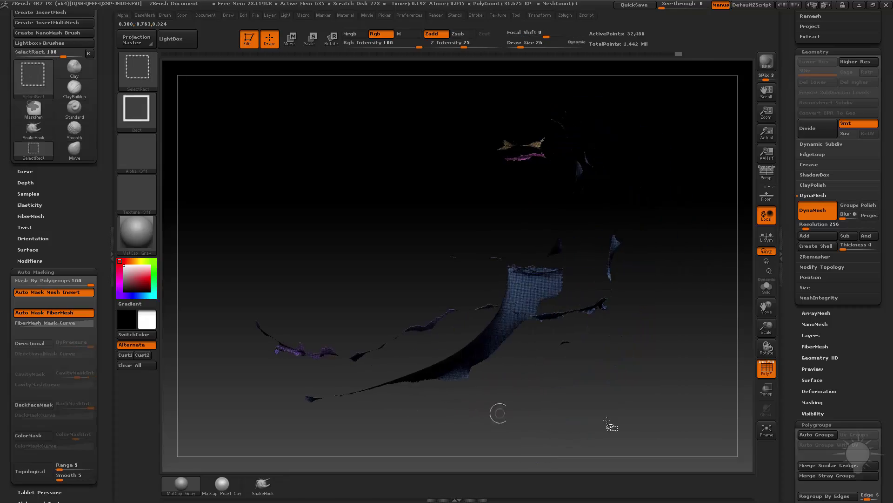
ctrl+shift+click(556, 423)
- Check the tiny stray patch inside the large fill surface and absorb it with Merge Stray Groups
drag(678, 414, 561, 413)
drag(341, 375, 300, 429)
mouse_move(231, 401)
mouse_down()
mouse_move(285, 335)
mouse_move(389, 343)
mouse_up()
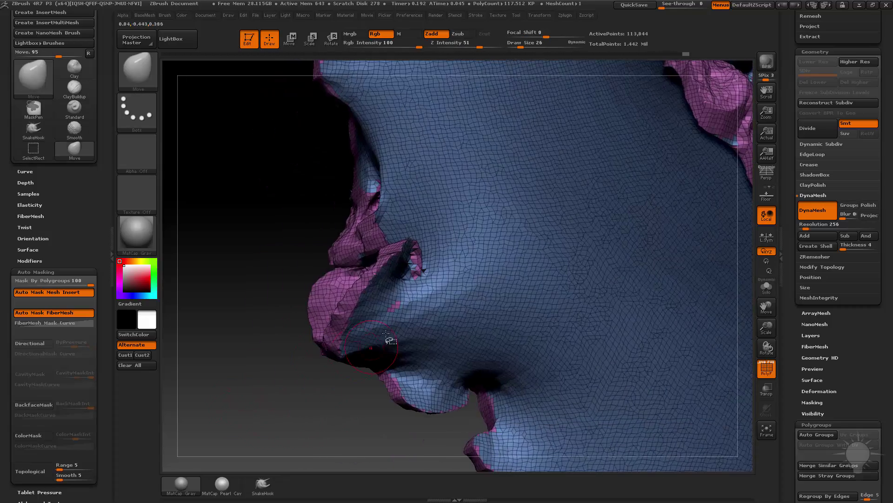
ctrl+shift+click(395, 321)
ctrl+shift+click(381, 339)
ctrl+shift+click(395, 308)
ctrl+shift+click(269, 346)
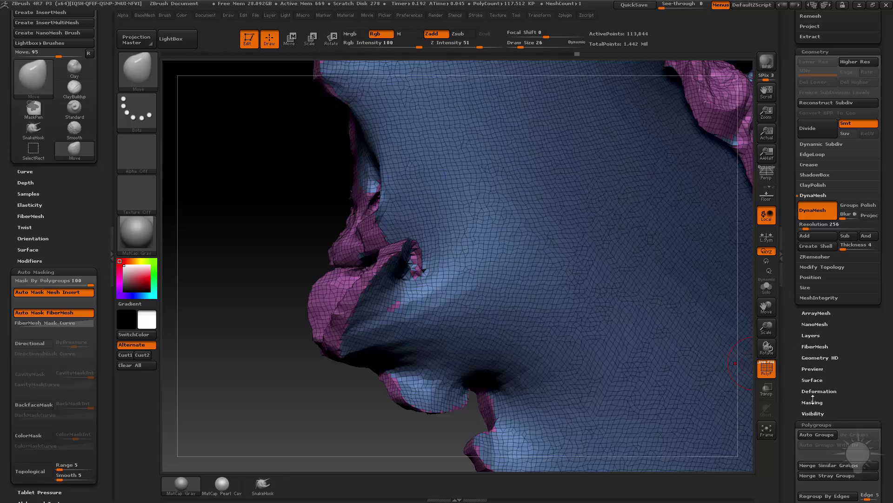
click(817, 424)
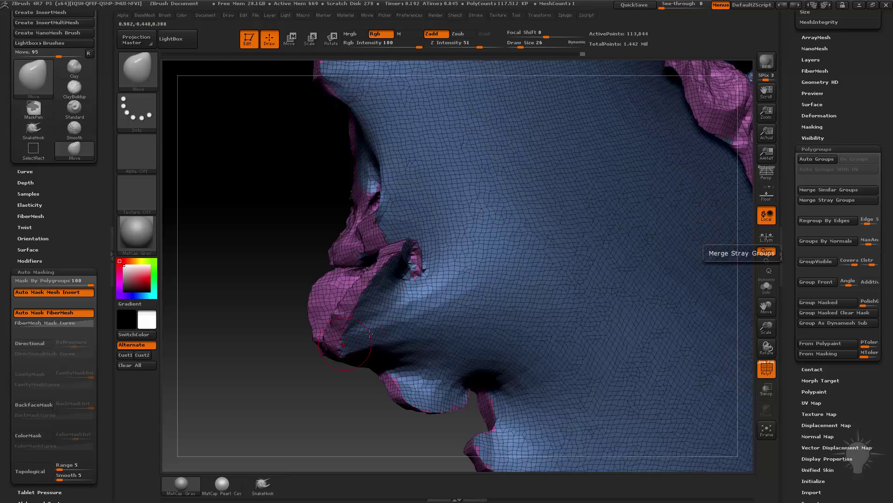
- Hide the hole-filling surfaces and make the original scan subtool visible over the DynaMesh skull
alt+drag(269, 349, 669, 345)
drag(682, 315, 790, 303)
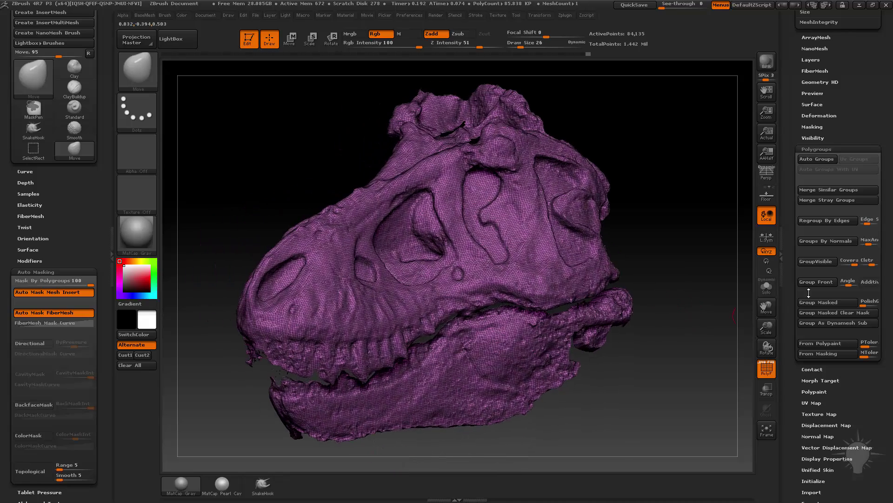
drag(792, 257, 807, 416)
drag(665, 370, 658, 372)
click(871, 178)
drag(702, 270, 683, 246)
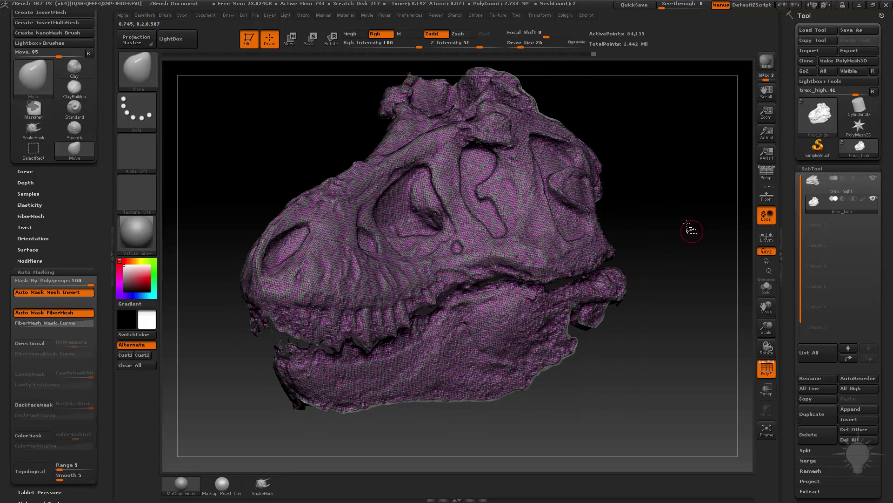
- Compare the DynaMesh skull with the original scan and bring the hole-filling surfaces back into view
ctrl+shift+click(688, 230)
ctrl+shift+click(656, 247)
ctrl+shift+click(702, 227)
mouse_move(722, 210)
mouse_down()
mouse_move(716, 226)
mouse_move(643, 212)
mouse_move(630, 219)
mouse_move(677, 263)
mouse_move(692, 243)
mouse_move(714, 269)
mouse_move(719, 328)
mouse_move(701, 273)
mouse_move(693, 359)
mouse_move(670, 370)
mouse_move(694, 377)
mouse_move(703, 354)
mouse_move(724, 369)
mouse_move(702, 367)
mouse_up()
key(shift+f)
click(767, 371)
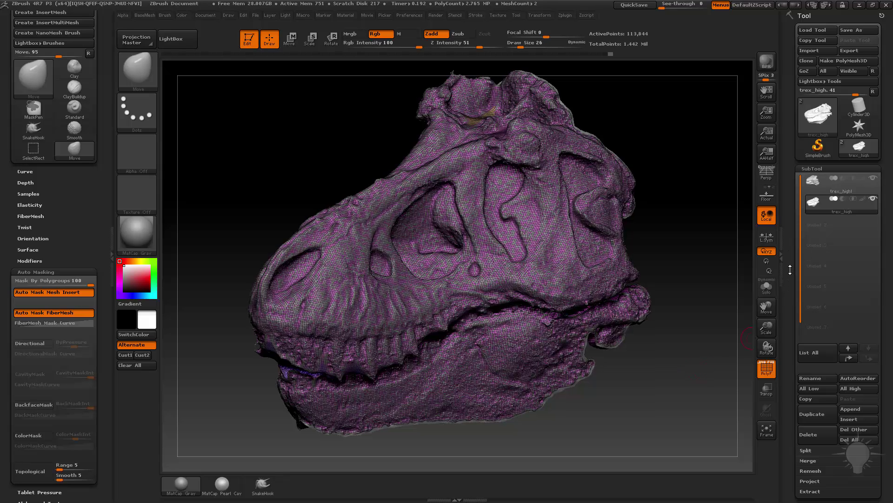
- Solo the DynaMesh skull and ZRemesh it with a target polygon count of 15, AdaptiveSize 0 and KeepGroups on
drag(790, 269, 791, 196)
click(767, 286)
drag(791, 321, 796, 229)
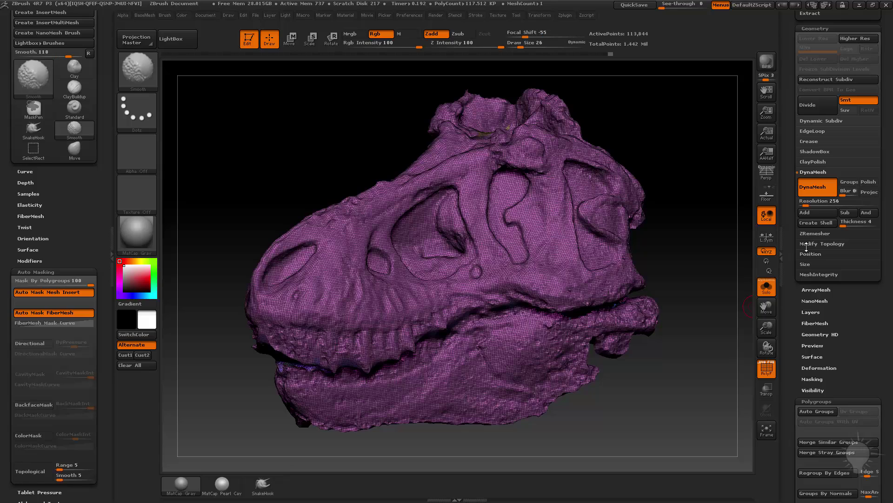
click(815, 234)
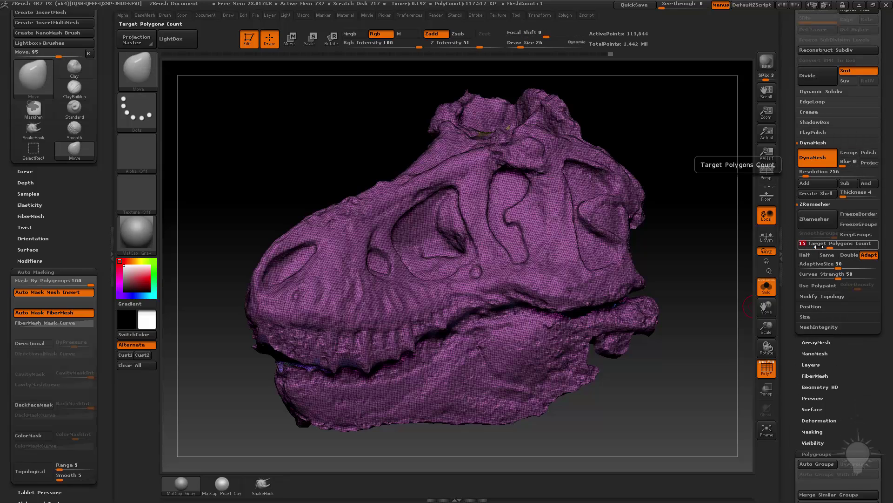
drag(822, 263, 794, 269)
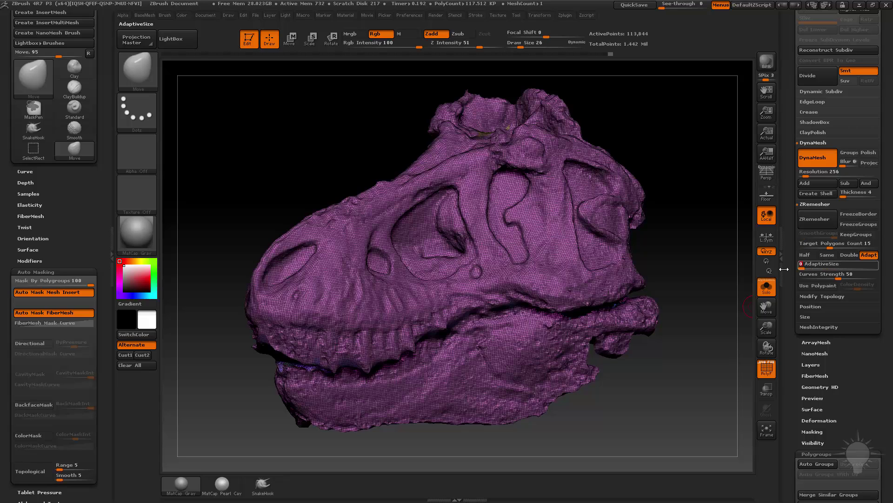
click(862, 235)
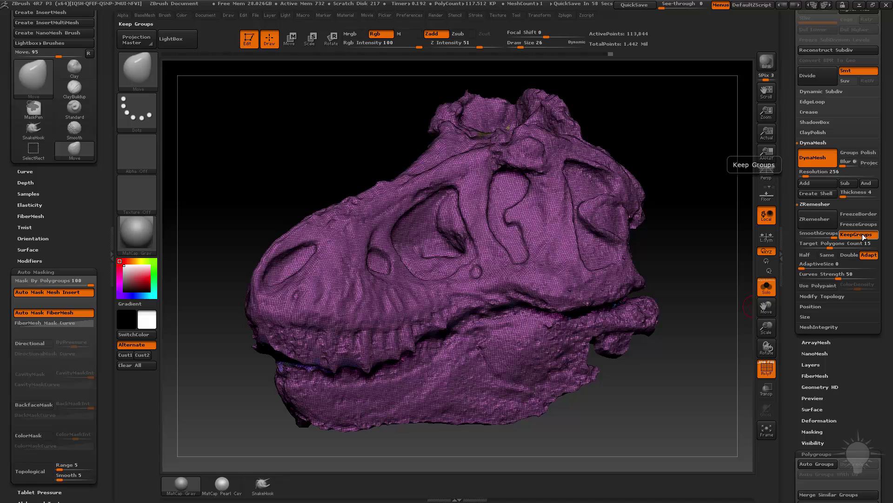
click(809, 224)
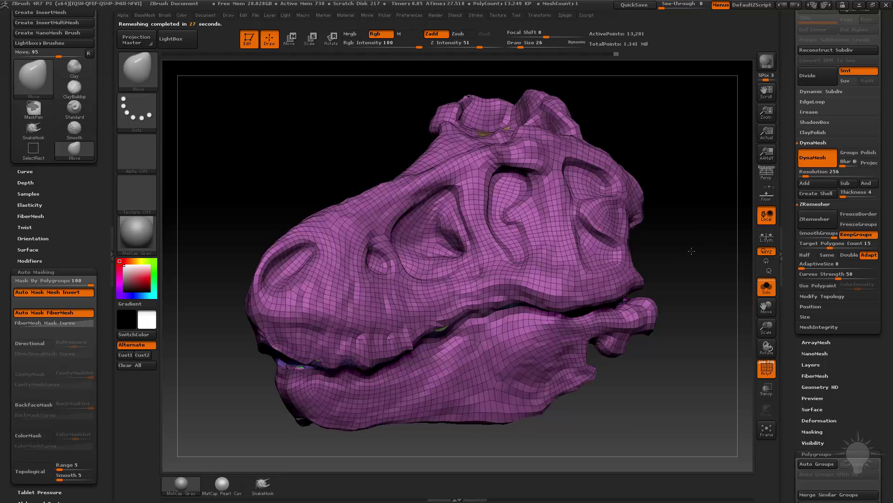
- Examine the remeshed skull's topology and open the MeshIntegrity options
mouse_move(691, 251)
mouse_down()
mouse_move(642, 255)
mouse_move(694, 259)
mouse_move(703, 279)
mouse_move(694, 296)
mouse_up()
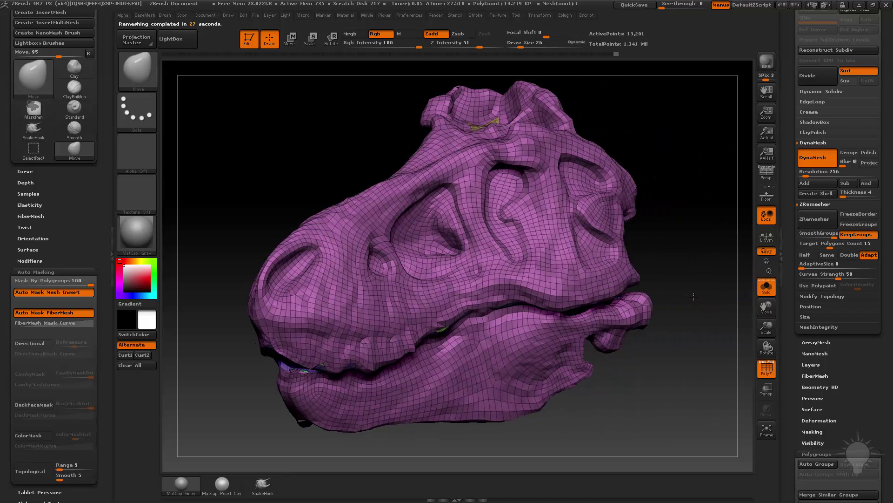
click(820, 327)
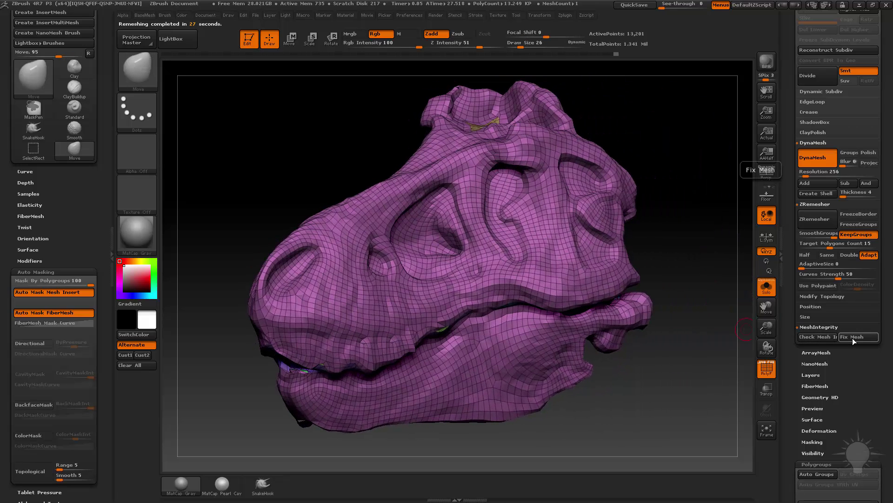
drag(788, 289, 801, 415)
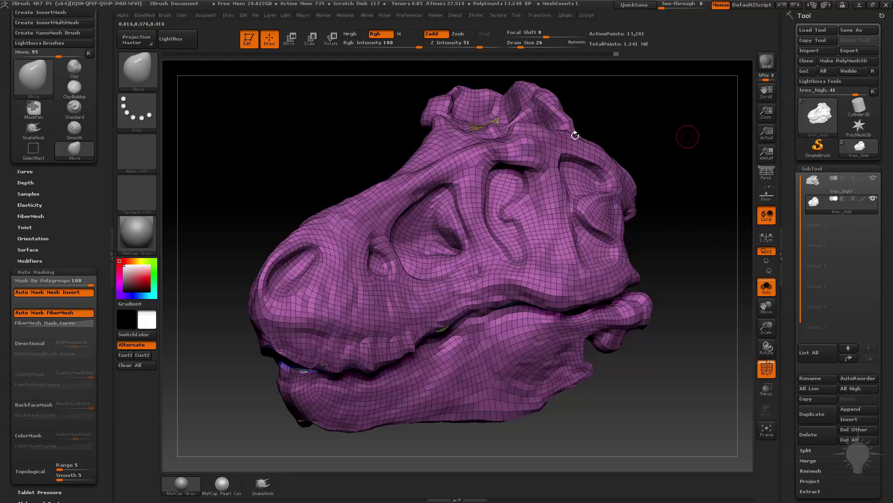
mouse_move(683, 151)
mouse_down()
mouse_move(726, 154)
mouse_move(670, 160)
mouse_move(671, 208)
mouse_move(672, 155)
mouse_move(678, 203)
mouse_move(726, 205)
mouse_move(633, 216)
mouse_move(654, 200)
mouse_move(641, 162)
mouse_move(660, 233)
mouse_move(605, 231)
mouse_up()
mouse_move(694, 218)
mouse_down()
mouse_move(670, 222)
mouse_move(692, 239)
mouse_move(681, 242)
mouse_up()
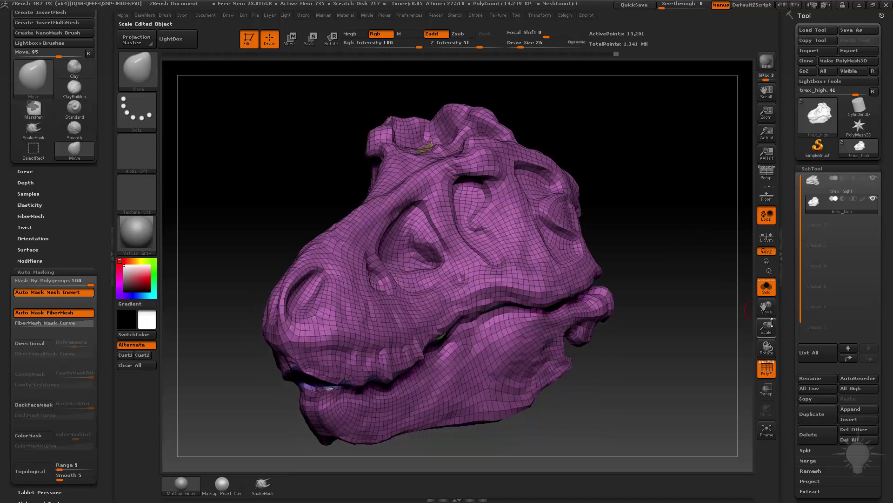
- Turn off Solo to show the original scan with the remeshed skull and open the subtool Project settings
click(766, 287)
scroll(854, 97, down, 3)
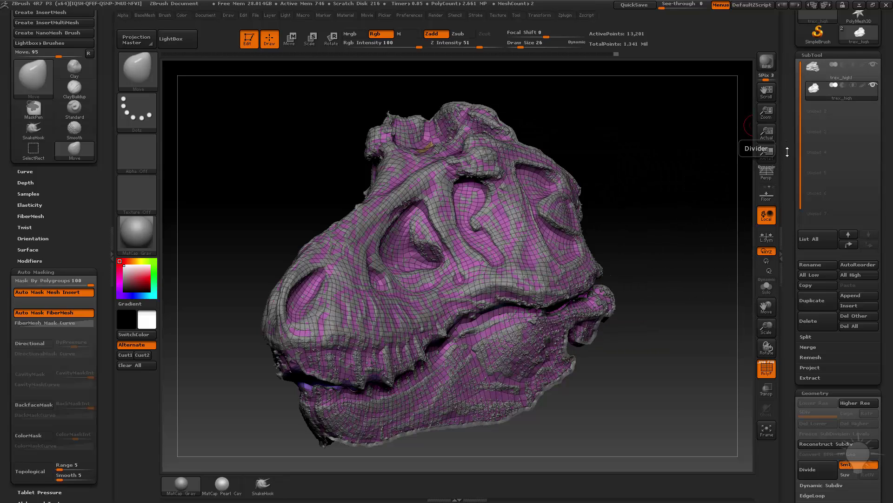
scroll(809, 232, down, 1)
key(shift)
click(810, 355)
scroll(798, 368, up, 1)
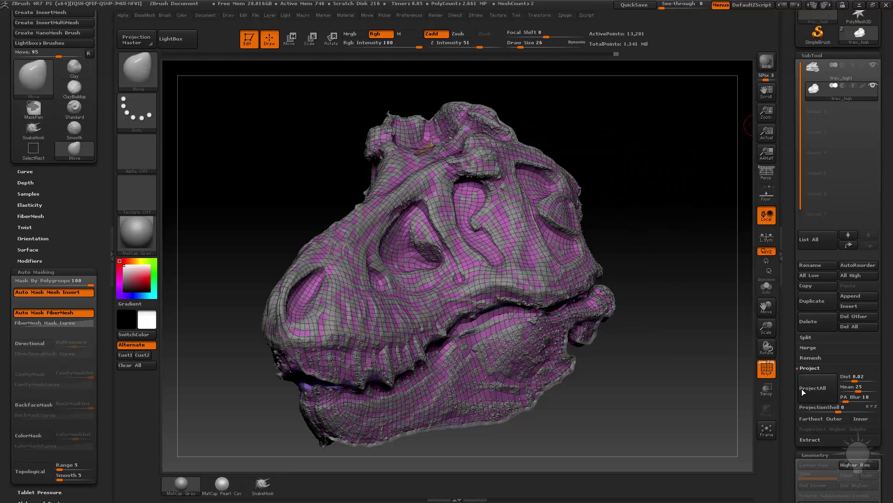
- Isolate the skull polygroup, project the original scan's detail onto it with ProjectAll and unhide the fill surfaces
ctrl+shift+click(521, 252)
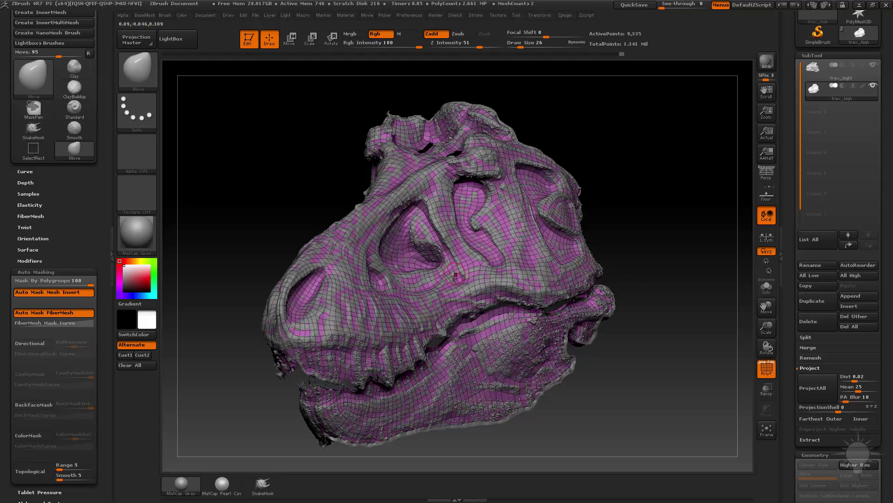
click(817, 389)
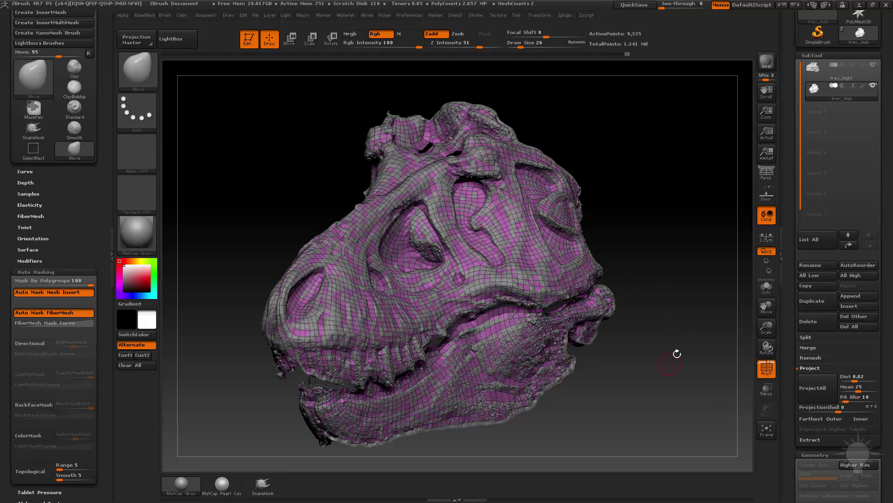
key(ctrl+shift)
ctrl+shift+click(659, 151)
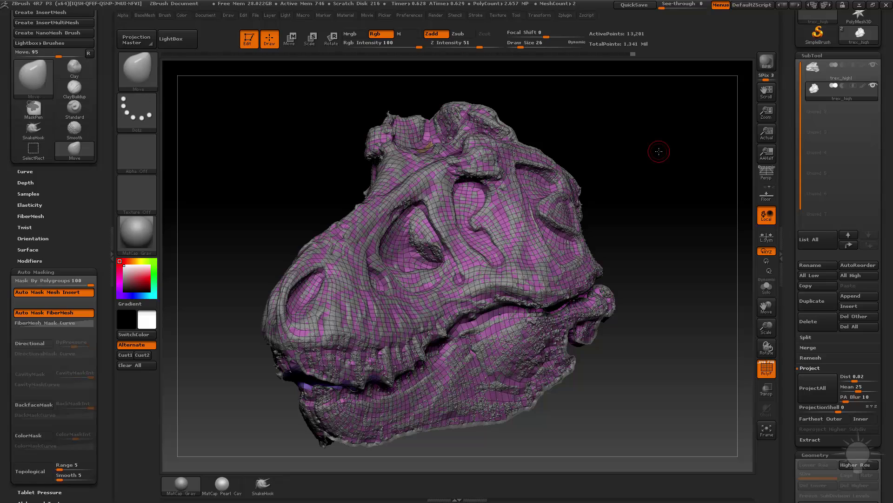
- Subdivide the remeshed skull to level 2, project the original scan onto the isolated skull polygroup with ProjectAll and unhide the fill surfaces
key(ctrl+d)
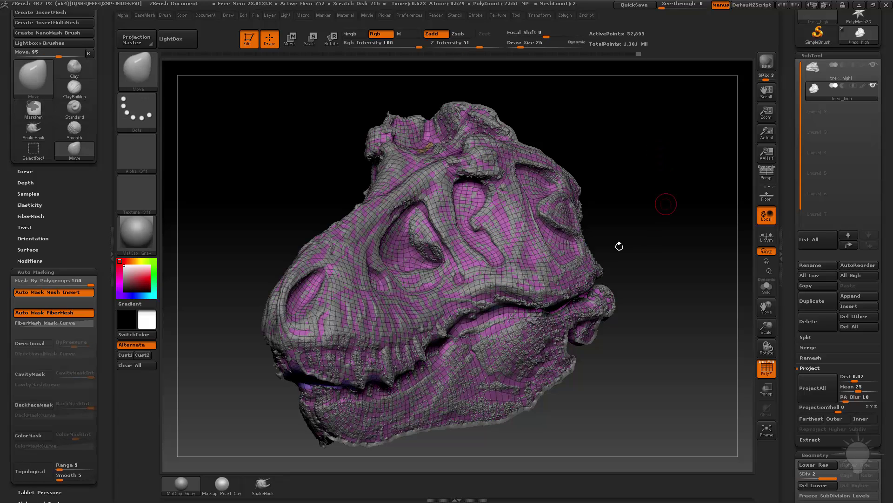
key(ctrl+shift)
ctrl+shift+click(548, 223)
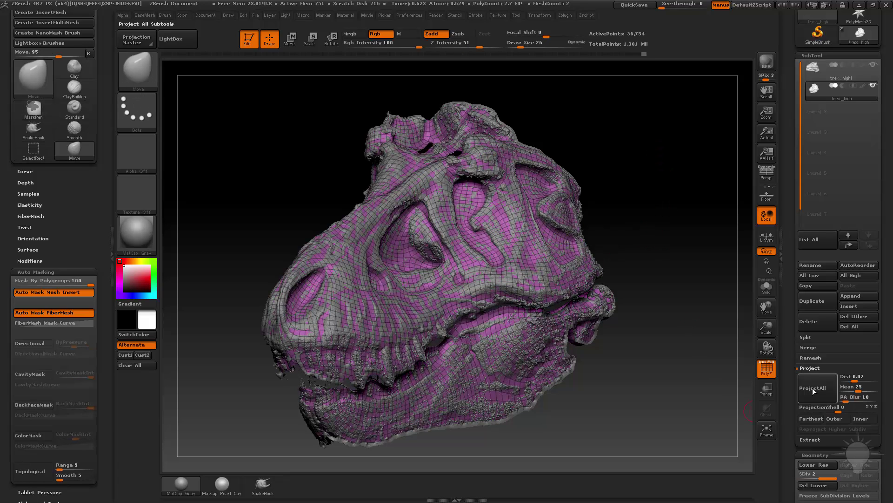
ctrl+shift+click(663, 149)
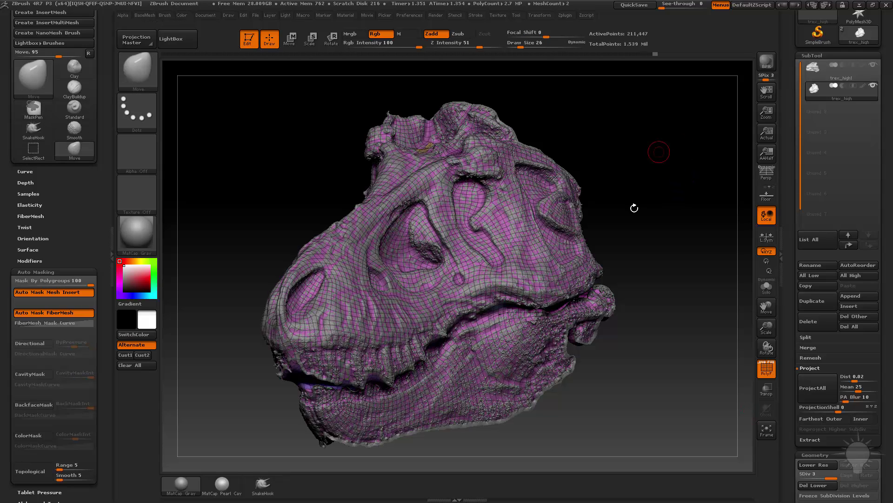
- Continue subdividing the skull up to level 5, projecting the scan's detail onto the isolated skull polygroup at each level
key(ctrl+d)
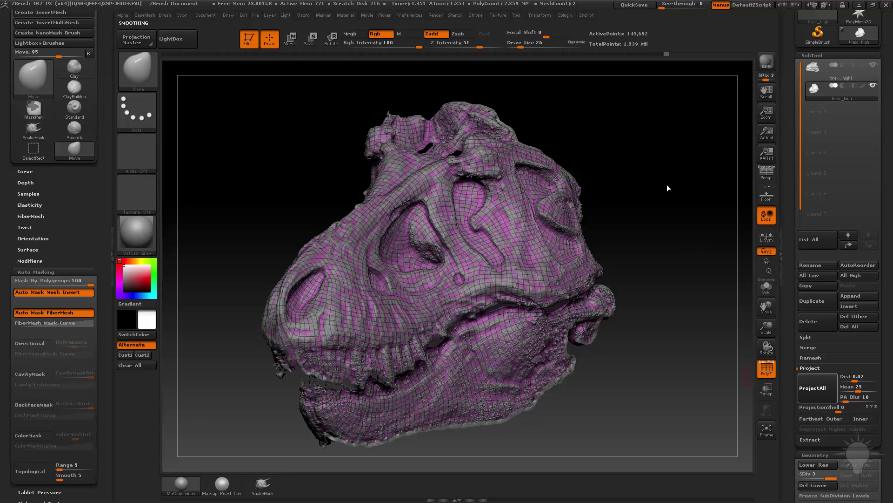
ctrl+shift+click(673, 172)
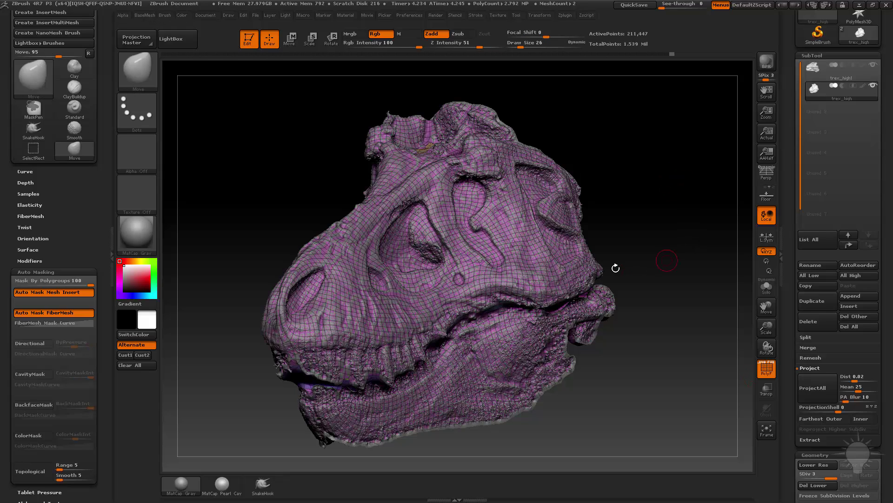
key(ctrl+d)
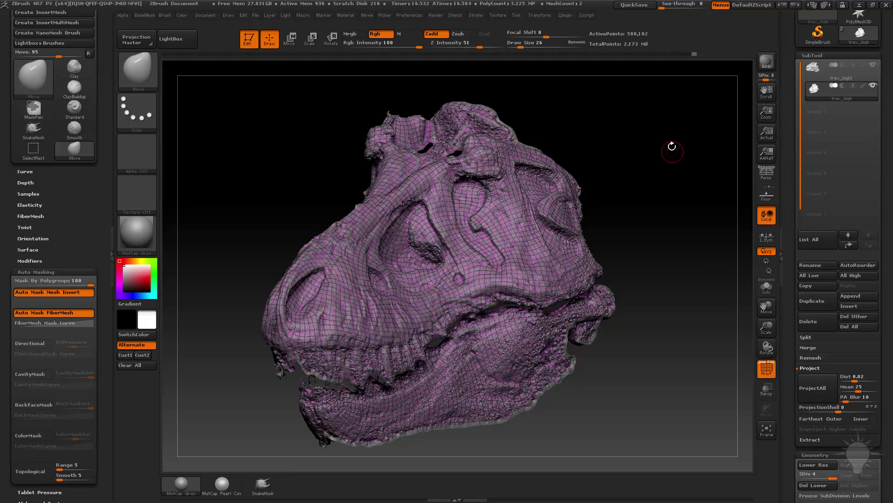
ctrl+shift+click(668, 140)
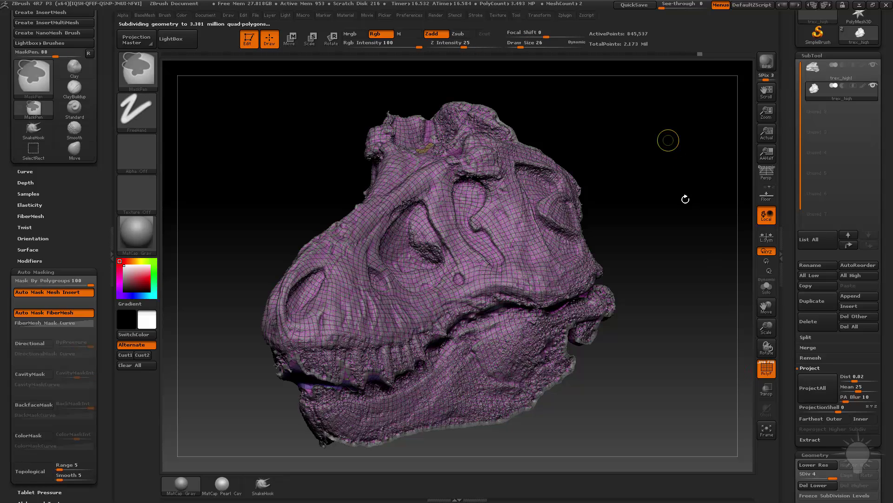
key(ctrl+d)
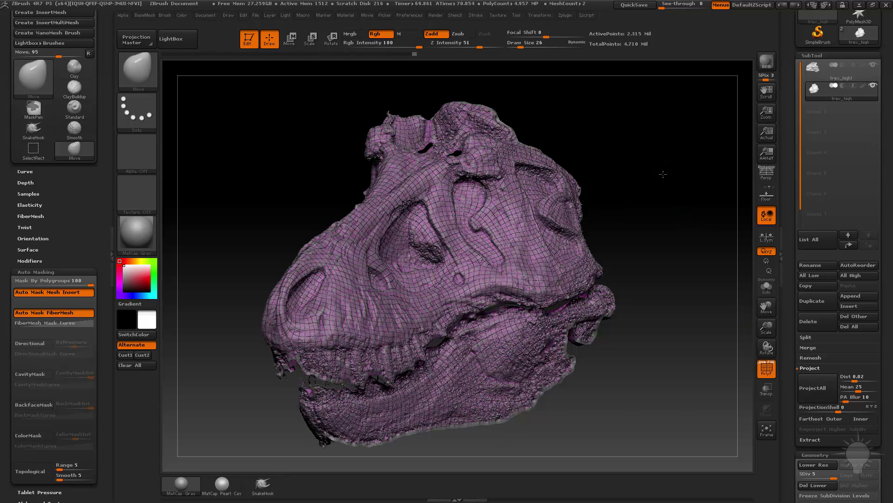
- Turn off the polyframe display and solo the projected skull
drag(717, 310, 725, 334)
drag(694, 269, 698, 253)
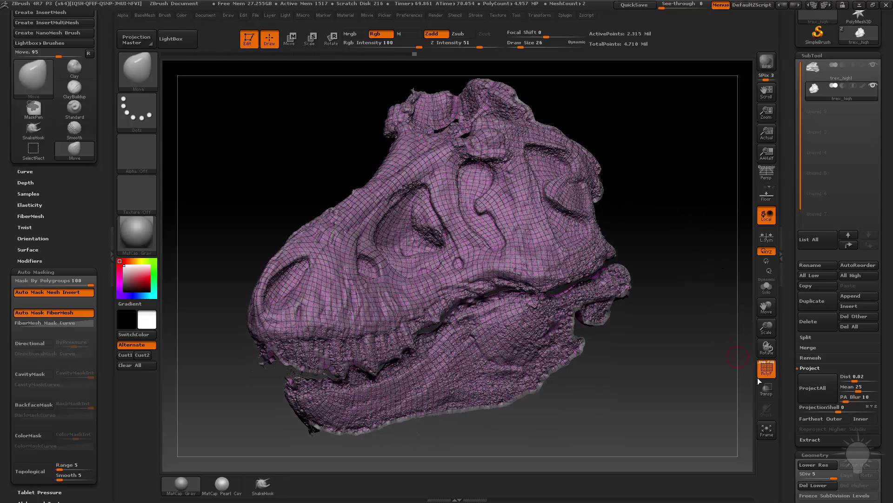
click(765, 371)
drag(718, 327, 722, 318)
click(766, 289)
drag(691, 226, 698, 232)
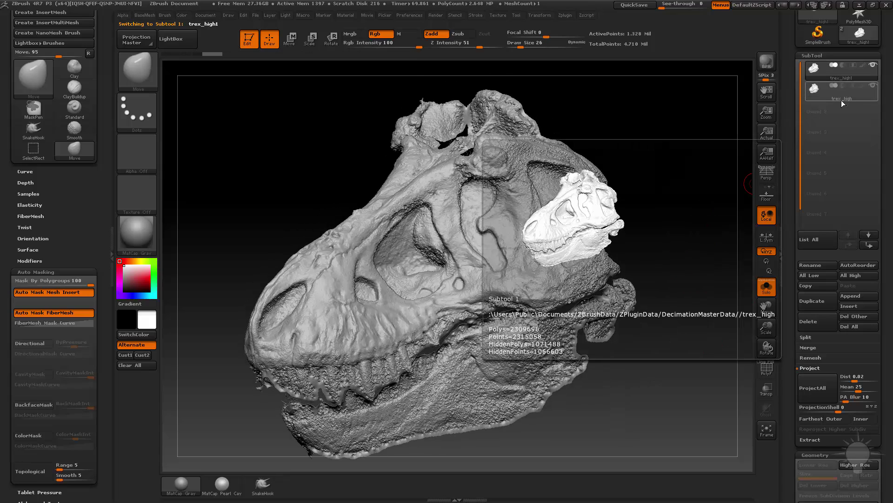
- Compare the original scan with the projected skull by switching between the trex_high1 and trex_high subtools
click(840, 89)
click(837, 70)
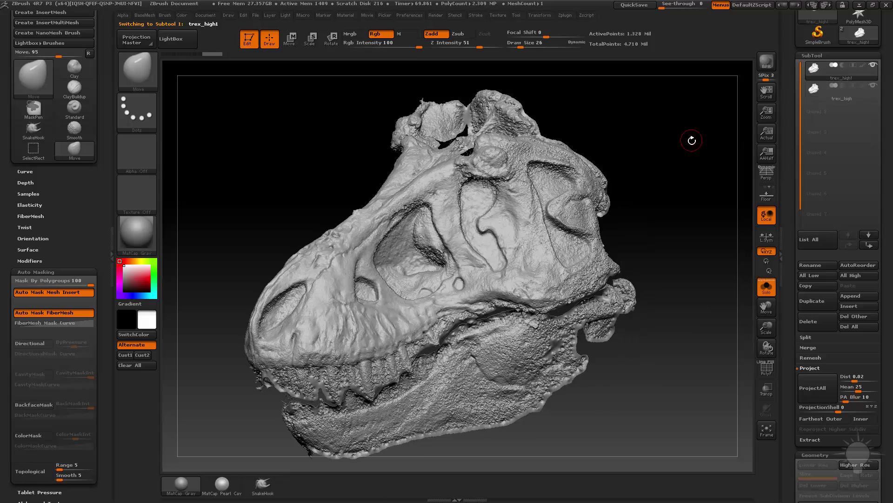
click(837, 98)
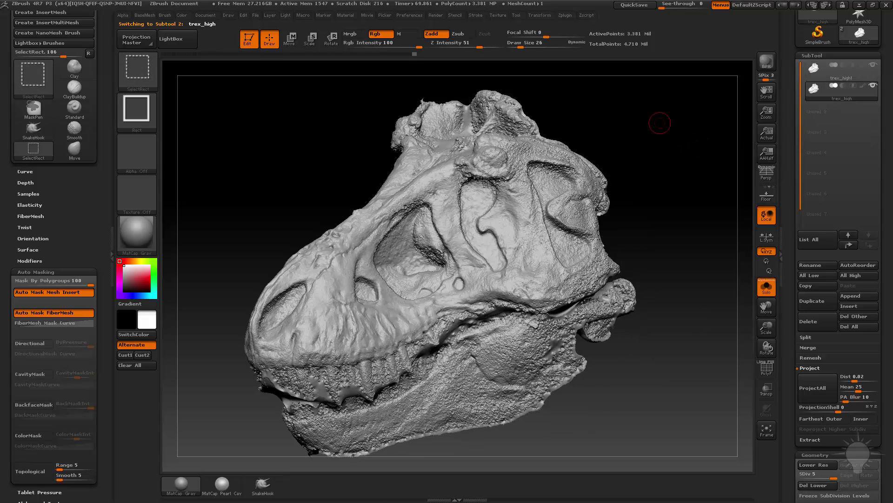
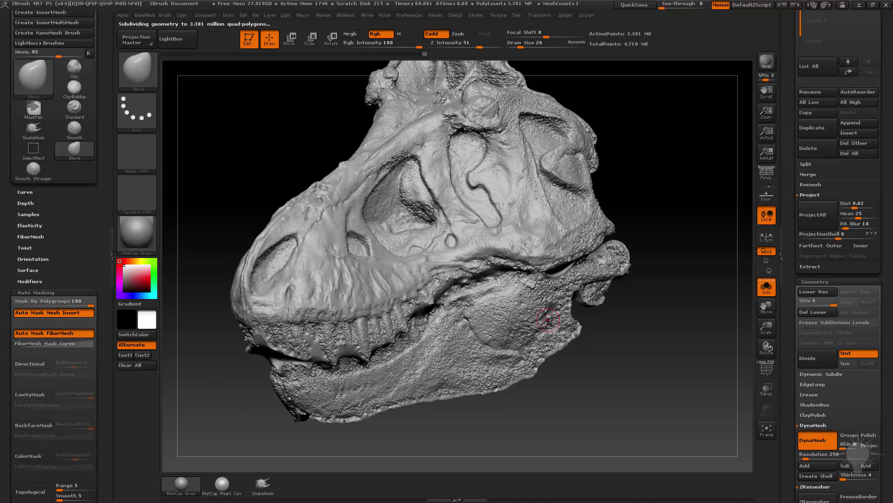
- Browse the Smooth brush folder in LightBox and close LightBox again
key(comma)
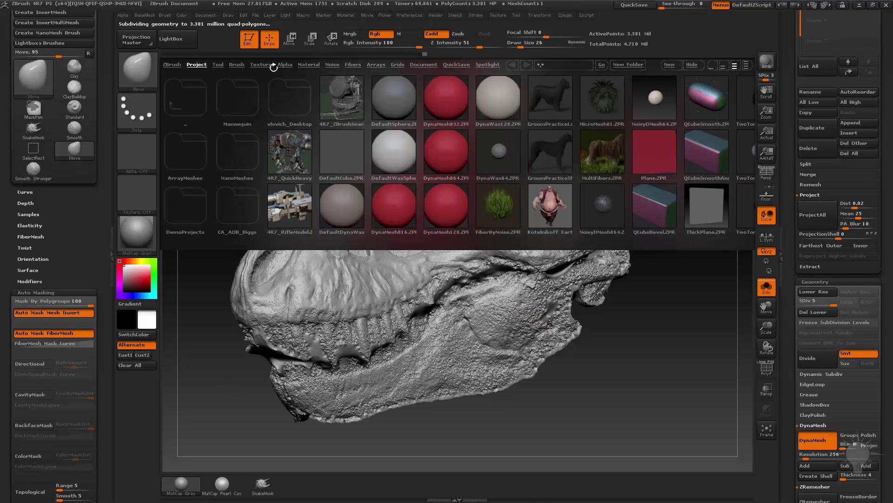
click(236, 64)
click(746, 65)
double_click(653, 172)
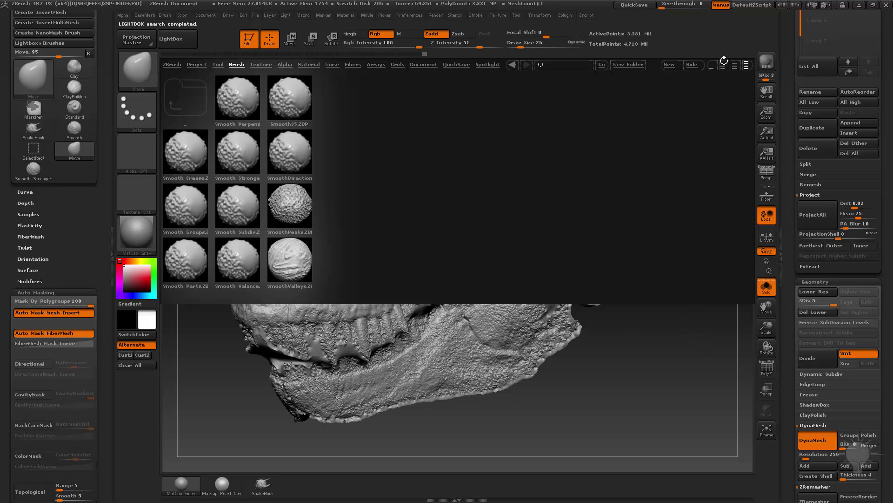
key(comma)
- Try smoothing a rough patch on the side of the lower jaw with the Smooth Stronger brush
drag(696, 123, 686, 129)
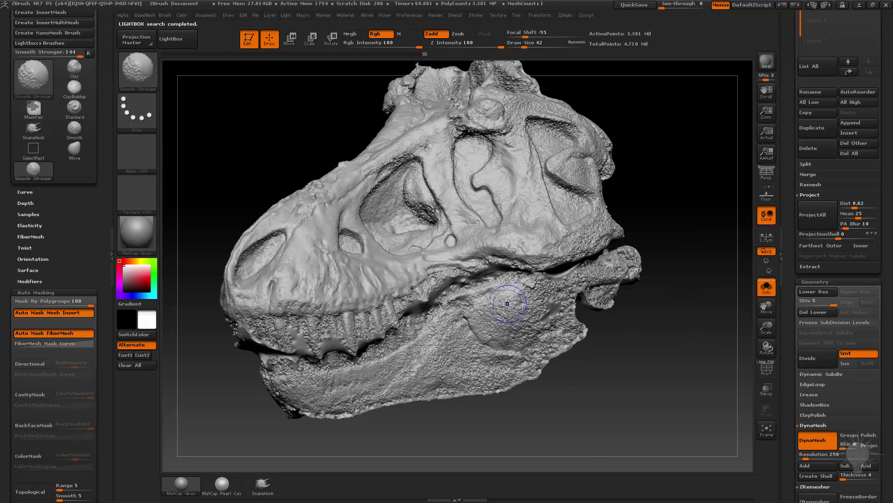
mouse_move(512, 300)
shift+mouse_down()
mouse_move(515, 322)
mouse_move(511, 301)
shift+mouse_up()
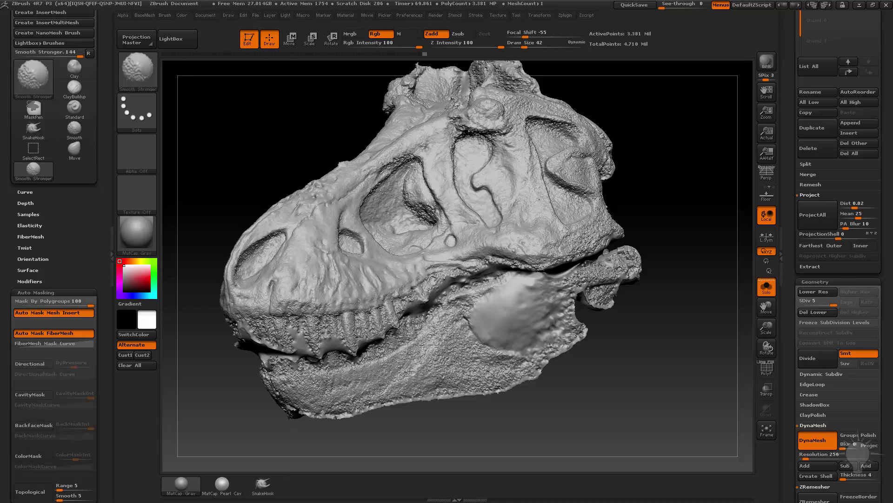
mouse_move(670, 289)
mouse_down()
mouse_move(718, 365)
mouse_move(688, 324)
mouse_move(707, 344)
mouse_up()
key(s)
click(699, 355)
- Open the ClayPolish options in the skull's geometry settings
scroll(807, 321, down, 3)
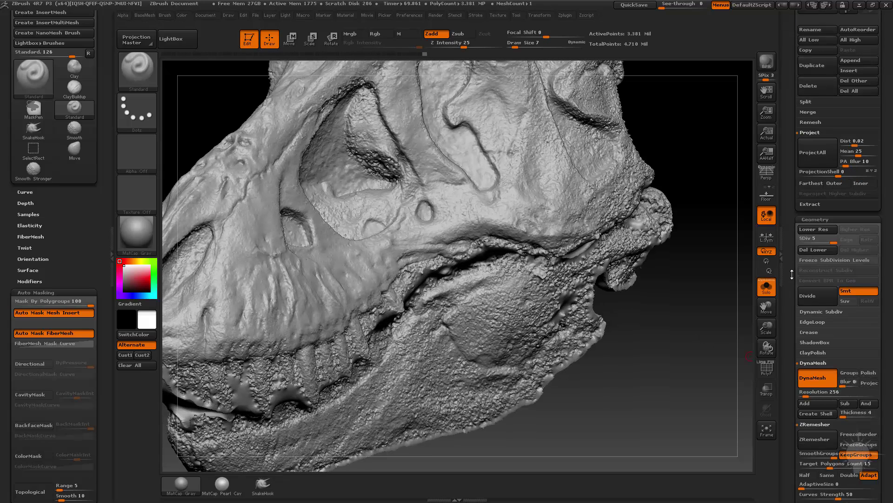
click(806, 339)
click(812, 329)
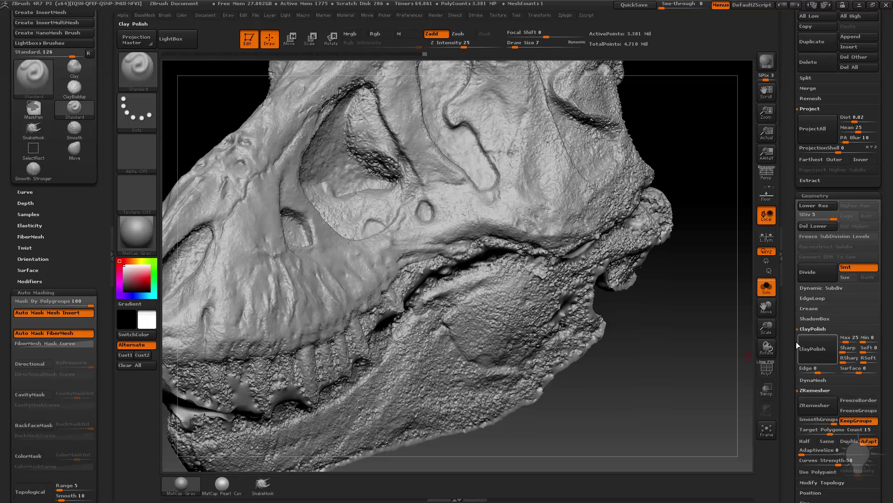
- Set the Standard brush's draw size to 14 and inspect the skull's surface around the lower jaw
drag(726, 363, 447, 363)
mouse_move(596, 339)
mouse_down()
mouse_move(747, 394)
mouse_move(712, 366)
mouse_move(729, 327)
mouse_move(706, 299)
mouse_move(536, 368)
mouse_move(646, 326)
mouse_up()
key(s)
mouse_move(446, 405)
mouse_down()
mouse_move(584, 389)
mouse_move(668, 358)
mouse_move(631, 335)
mouse_up()
key(ctrl+shift)
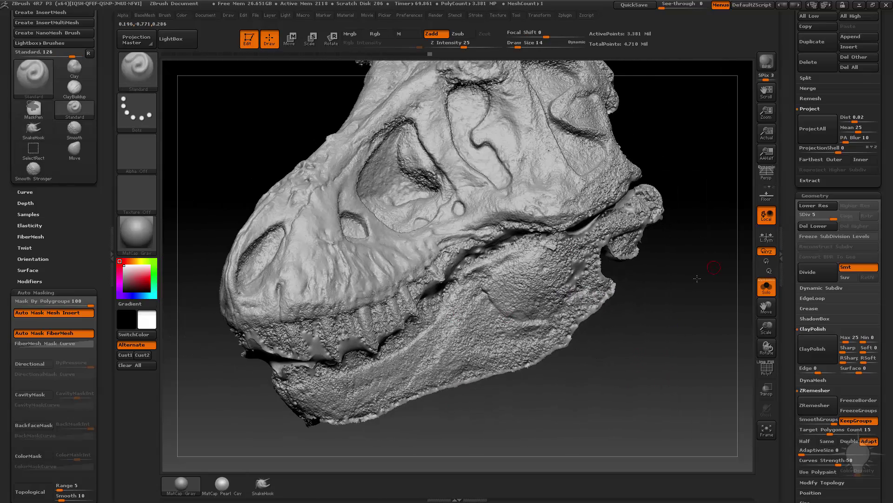
- Drop the skull to subdivision level 1 and turn on the polyframe display
mouse_move(714, 264)
mouse_down()
mouse_move(707, 209)
mouse_move(715, 210)
mouse_move(722, 287)
mouse_move(783, 230)
mouse_up()
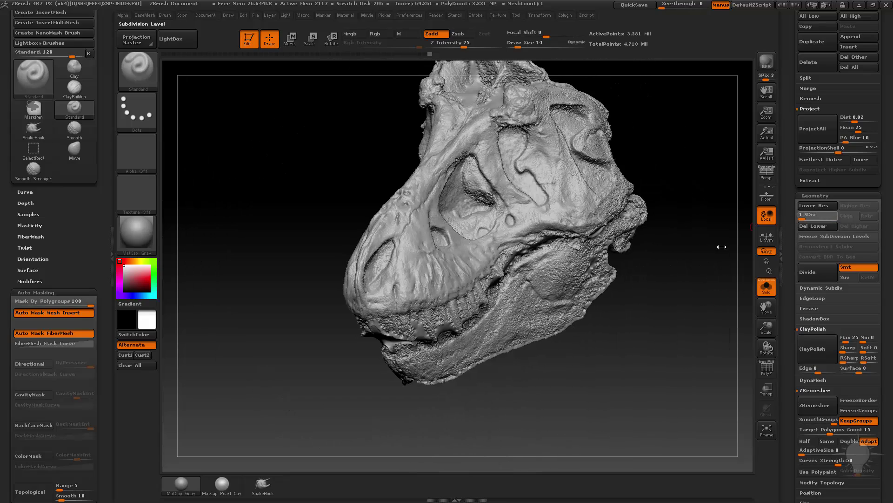
key(shift+d)
mouse_move(660, 311)
mouse_down()
mouse_move(708, 317)
mouse_move(670, 295)
mouse_move(664, 302)
mouse_up()
click(763, 370)
- Set UV Master to unwrap by Polygroups and create a working clone of the low-resolution skull
mouse_move(95, 244)
mouse_down()
mouse_move(89, 115)
mouse_move(91, 170)
mouse_up()
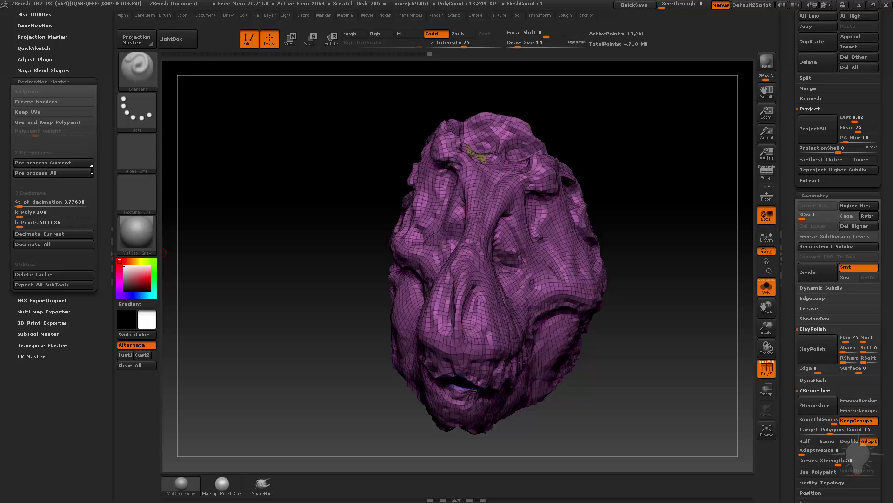
click(42, 81)
click(29, 148)
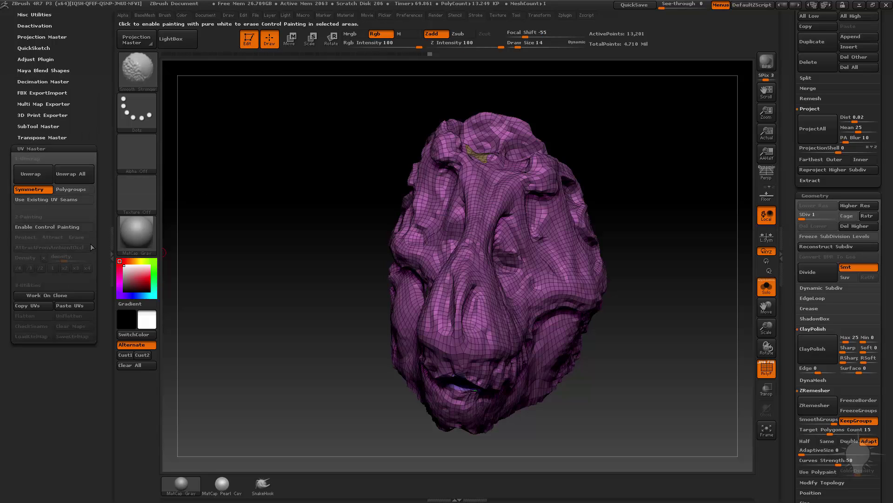
click(78, 189)
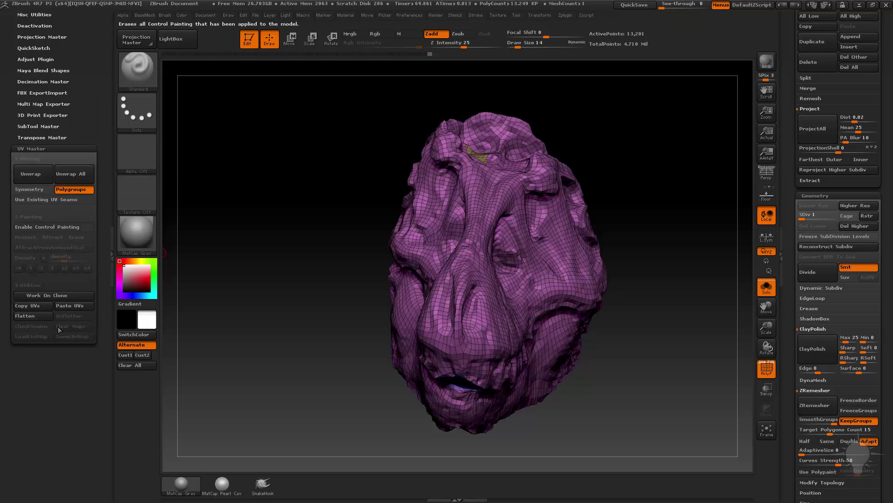
click(38, 295)
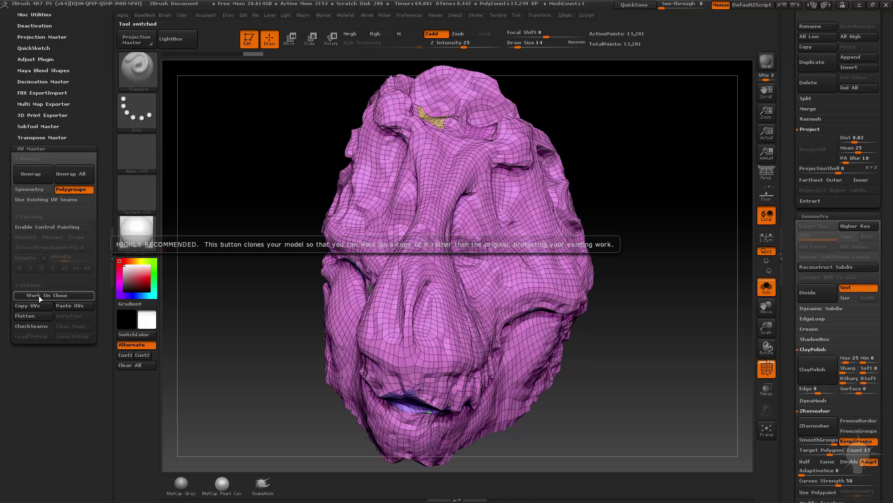
- Unwrap the cloned skull, check its flattened UV layout and return it to 3D
click(28, 174)
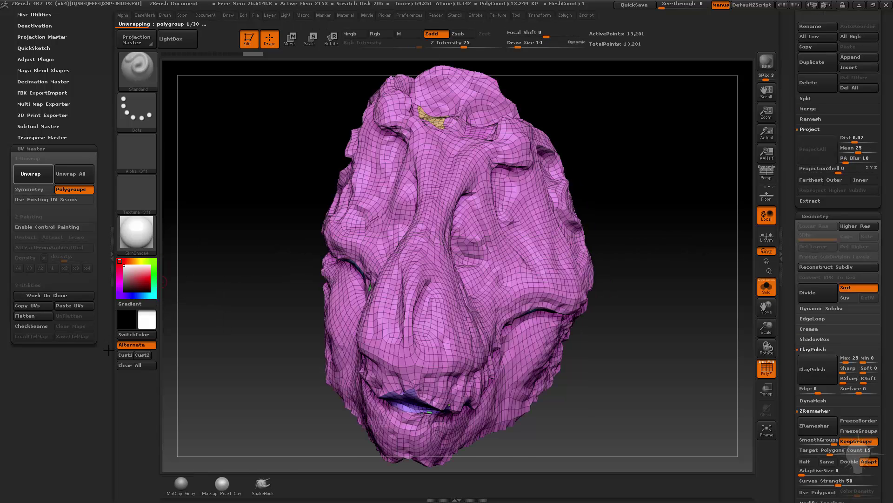
click(25, 315)
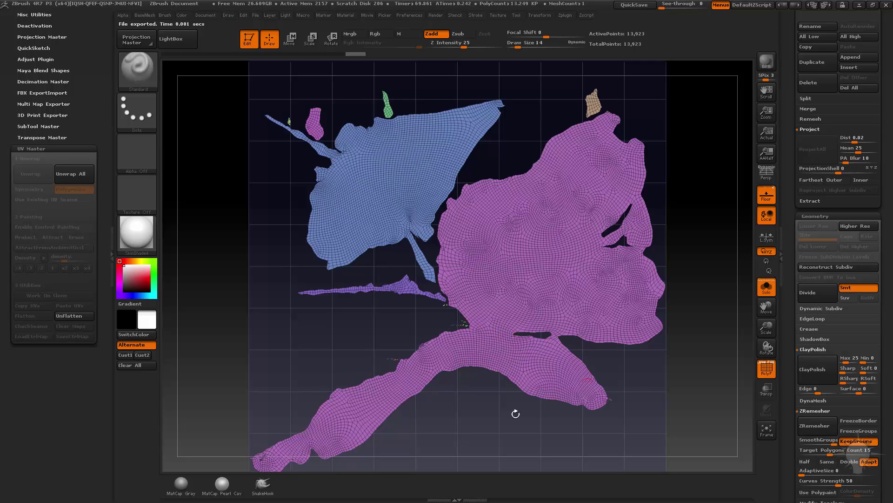
click(75, 315)
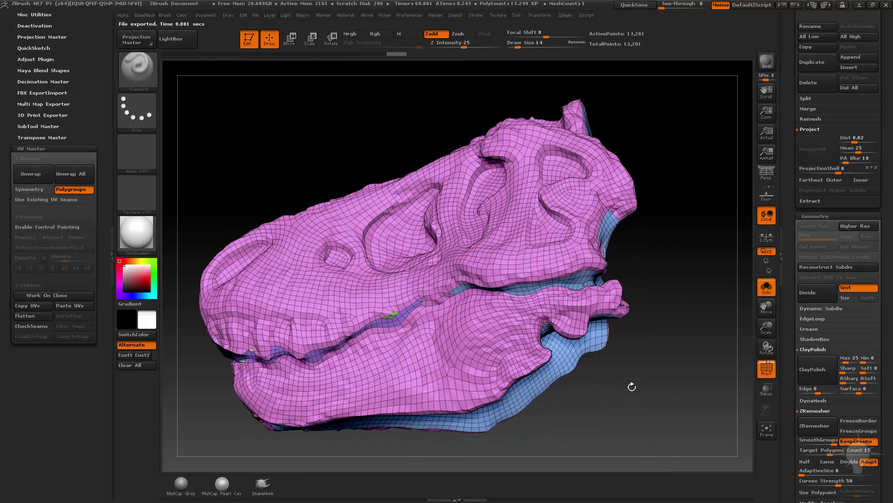
- Inspect the clone's skull polygroup in isolation, then hide it so only the fill surfaces are shown
ctrl+shift+click(474, 330)
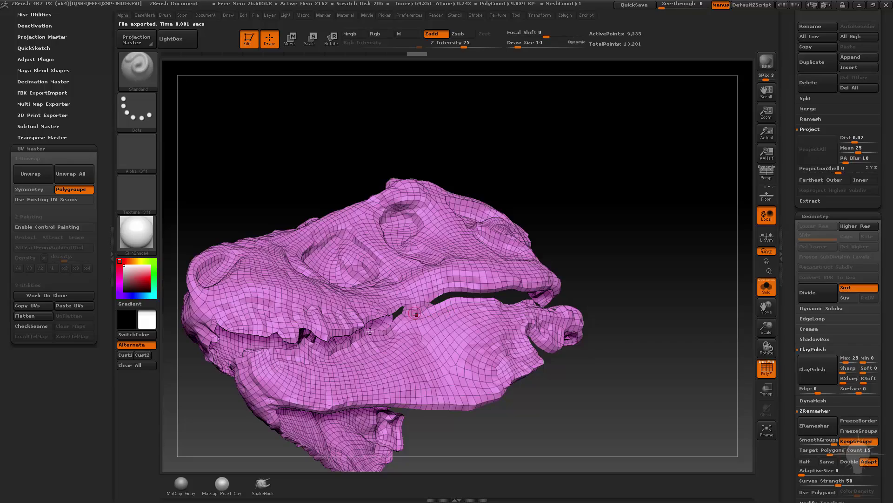
drag(599, 377, 547, 301)
ctrl+shift+click(674, 409)
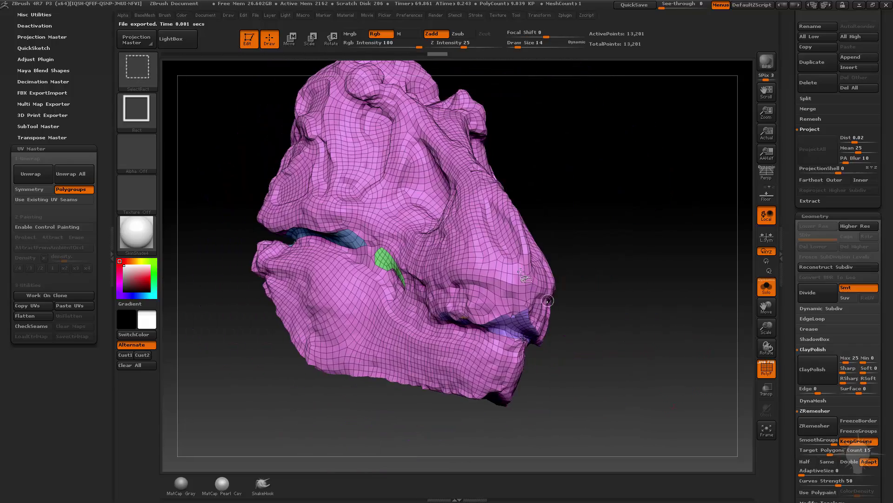
ctrl+shift+click(547, 301)
ctrl+shift+click(633, 224)
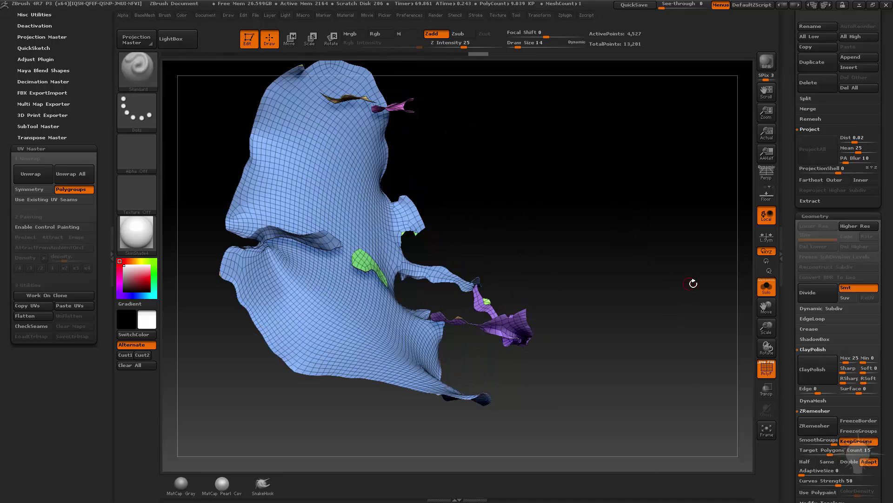
- Reassign the polygroups of the visible fill surfaces and unhide the rest of the clone
key(space)
click(678, 237)
mouse_move(626, 272)
mouse_down()
mouse_move(592, 203)
mouse_move(546, 213)
mouse_move(619, 289)
mouse_move(692, 305)
mouse_move(684, 298)
mouse_move(643, 345)
mouse_up()
ctrl+shift+click(692, 305)
alt+drag(718, 436, 620, 433)
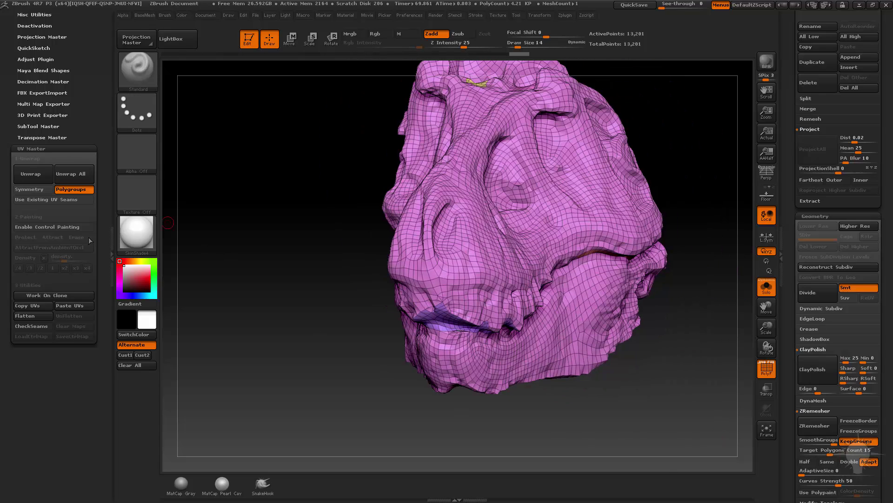
- Unwrap the regrouped clone again, check the flattened UV islands and unflatten it
click(34, 175)
click(25, 316)
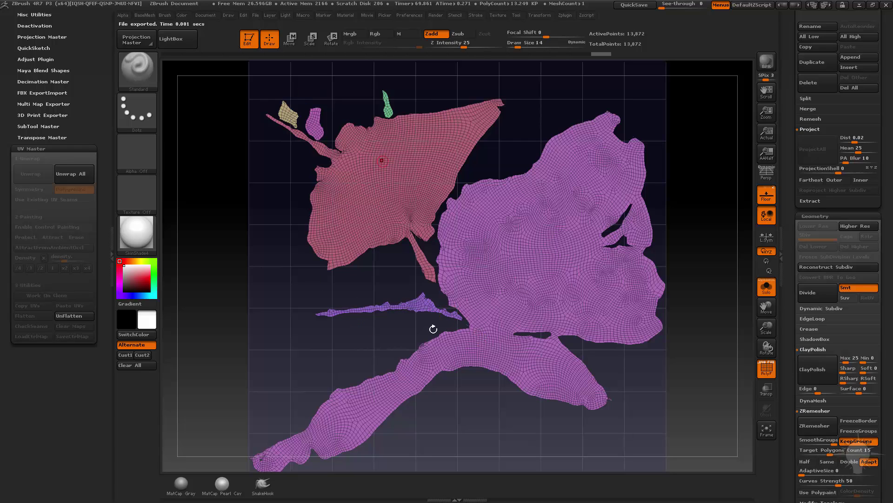
click(65, 317)
drag(286, 251, 223, 296)
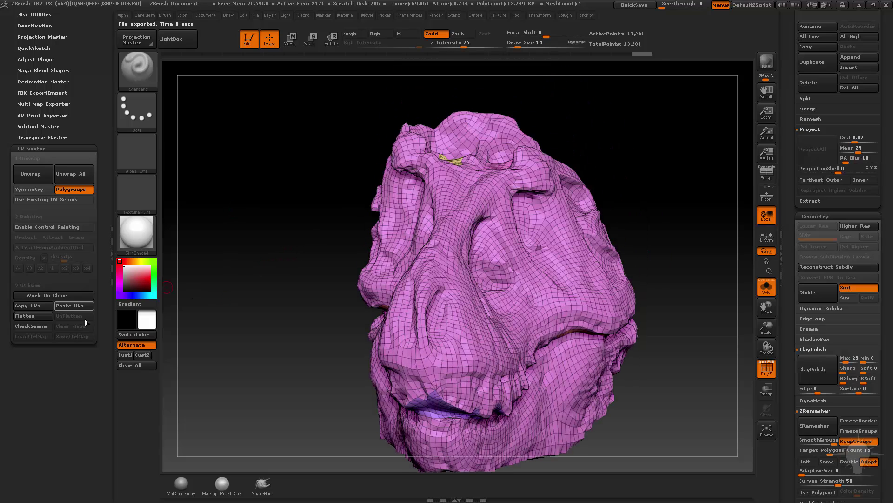
- Copy the clone's UVs and paste them onto the subdivided original skull tool trex_high_1
click(38, 306)
drag(793, 201, 796, 249)
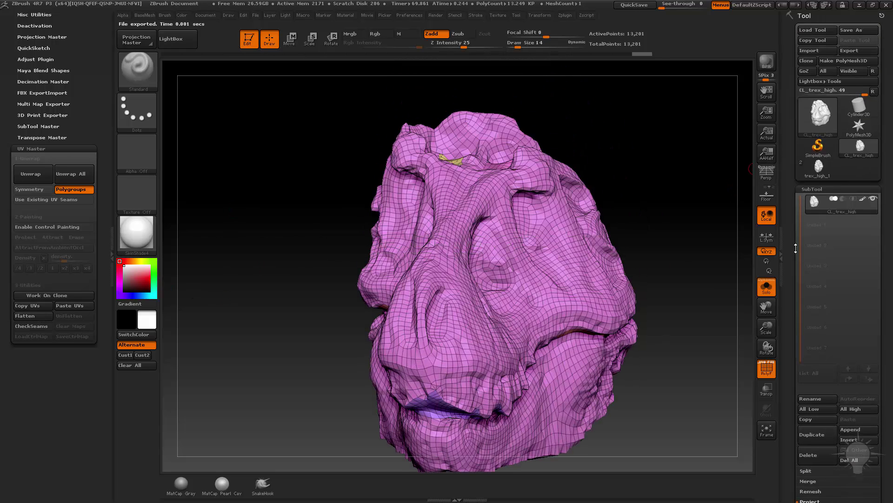
click(828, 171)
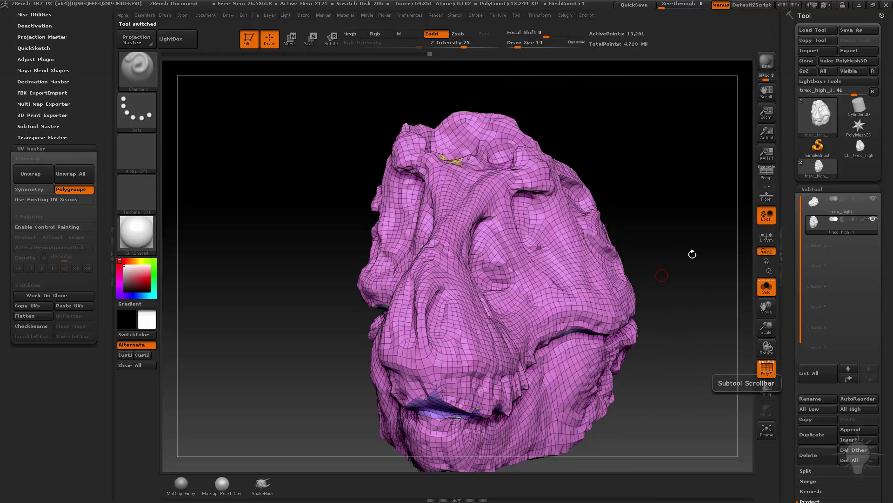
alt+drag(690, 246, 676, 207)
click(62, 307)
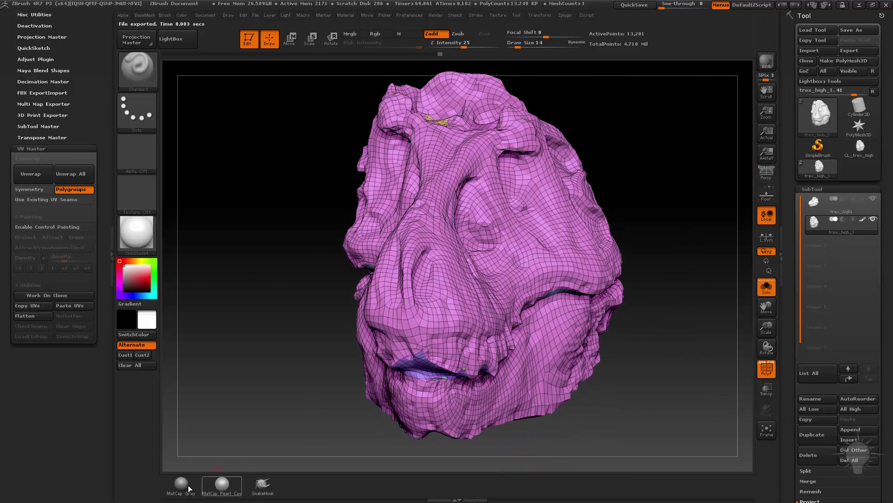
- Display the remeshed skull in MatCap Gray without its polyframe at subdivision level 5
click(197, 494)
drag(654, 334, 766, 285)
click(863, 220)
mouse_move(698, 219)
mouse_down()
mouse_move(658, 217)
mouse_move(733, 293)
mouse_up()
click(767, 370)
drag(787, 348, 787, 42)
drag(720, 269, 688, 274)
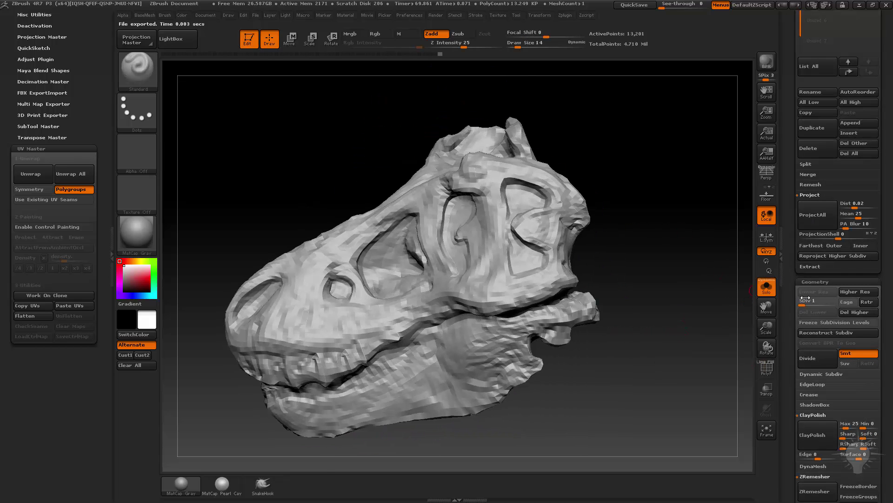
key(d)
key(d)
key(d)
key(d)
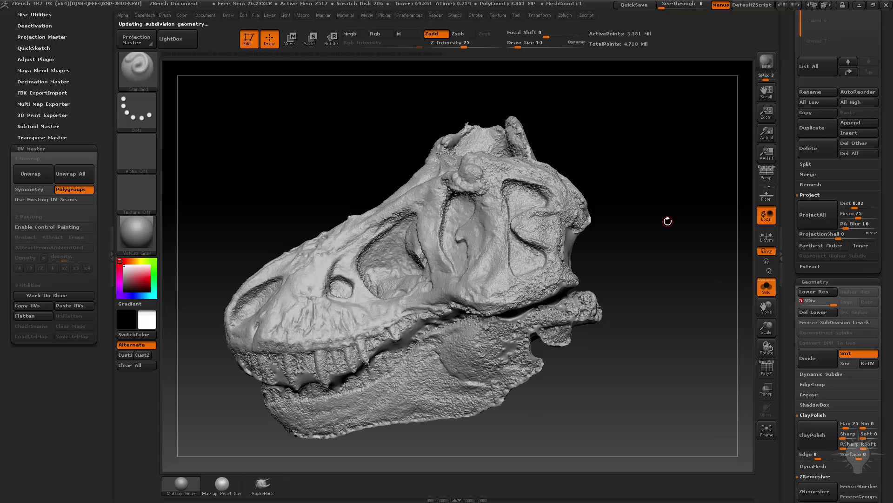
- Examine the high-resolution skull from several angles with its polyframe on, then show the original scan together with it
drag(668, 219, 744, 312)
click(782, 297)
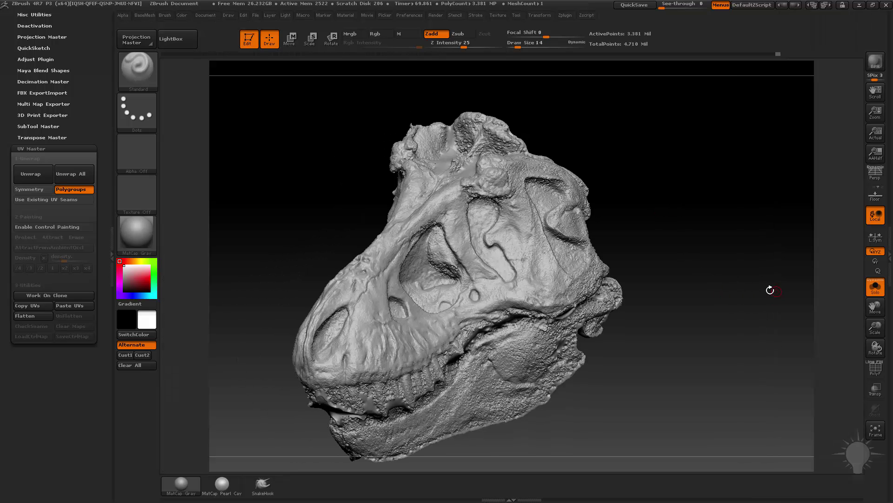
click(889, 301)
key(shift+f)
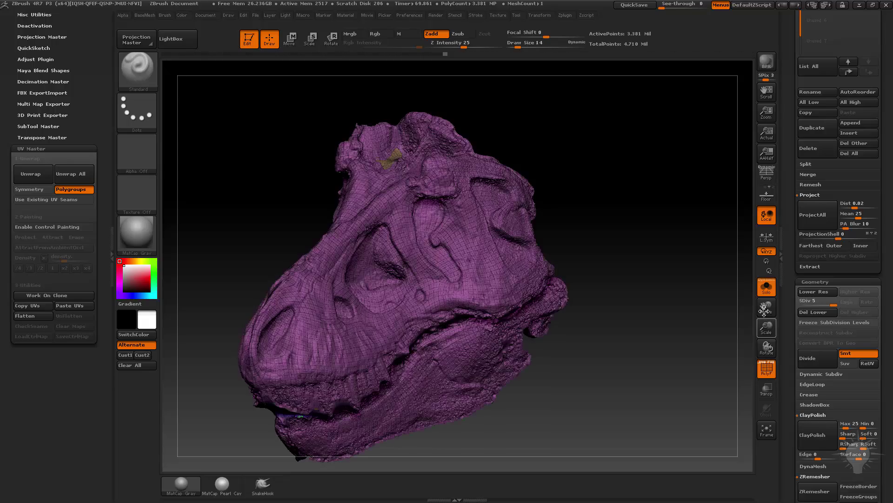
click(766, 287)
drag(650, 292, 667, 294)
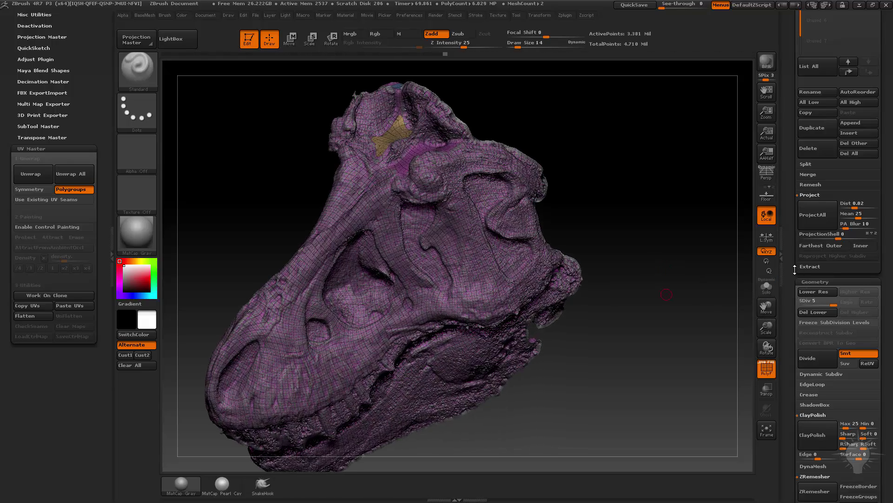
drag(796, 304, 796, 376)
drag(645, 324, 675, 283)
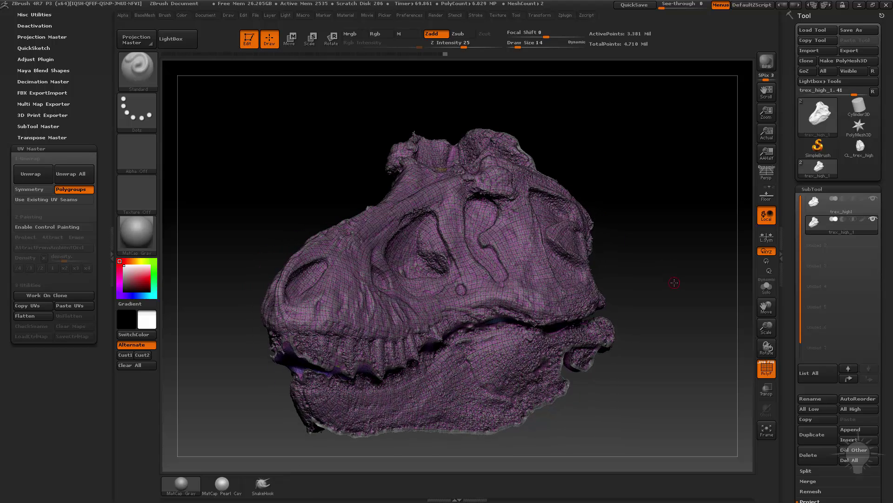
- Pre-process the original scan trex_high1 for decimation with the remeshed skull hidden, and duplicate the scan
click(830, 210)
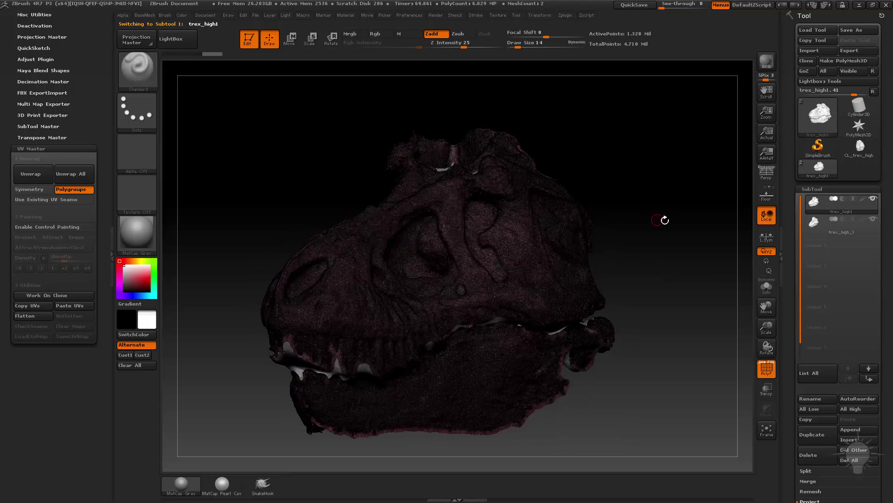
click(872, 219)
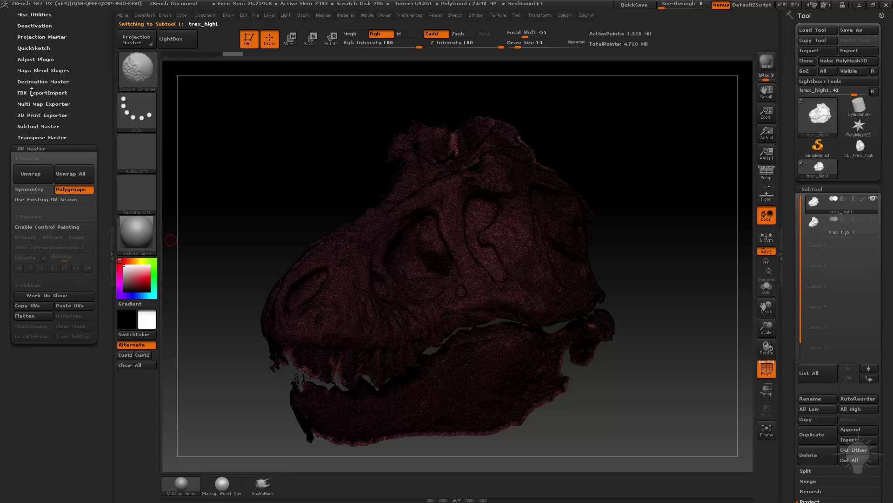
click(43, 81)
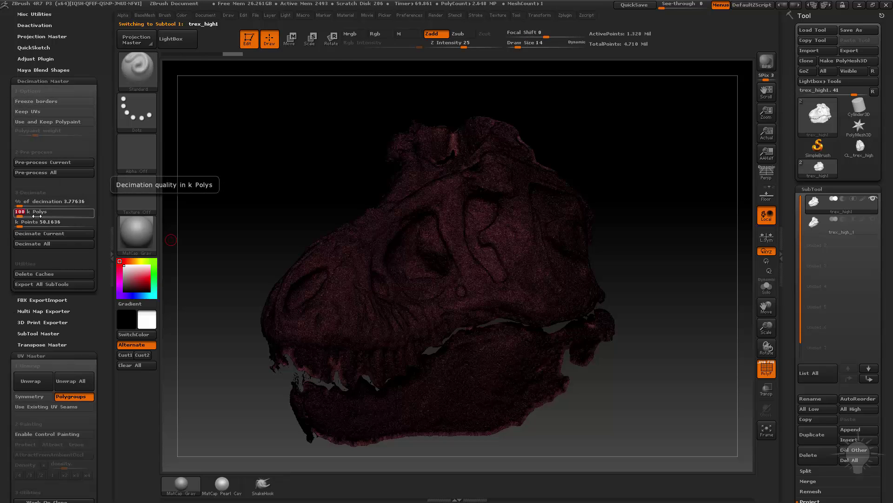
click(53, 162)
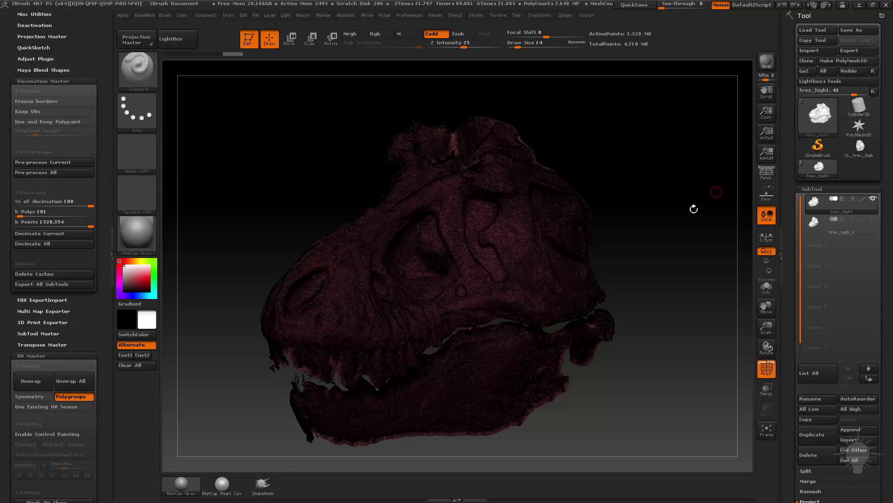
click(813, 434)
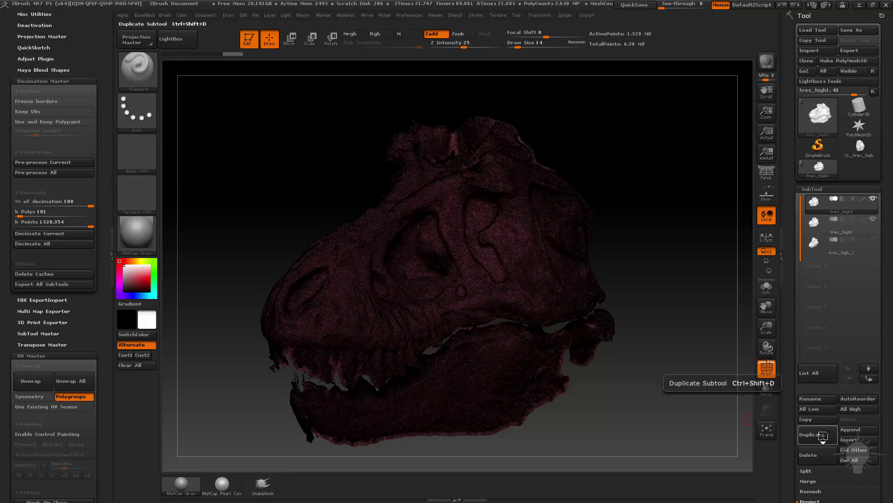
- Decimate the pre-processed scan trex_high1 to 101 k polys, leaving the duplicate trex_high2 at full resolution
click(44, 213)
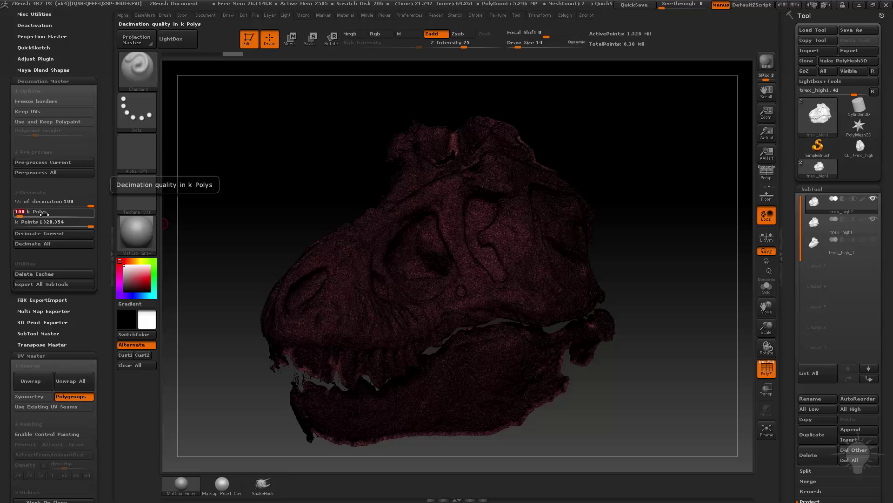
click(66, 234)
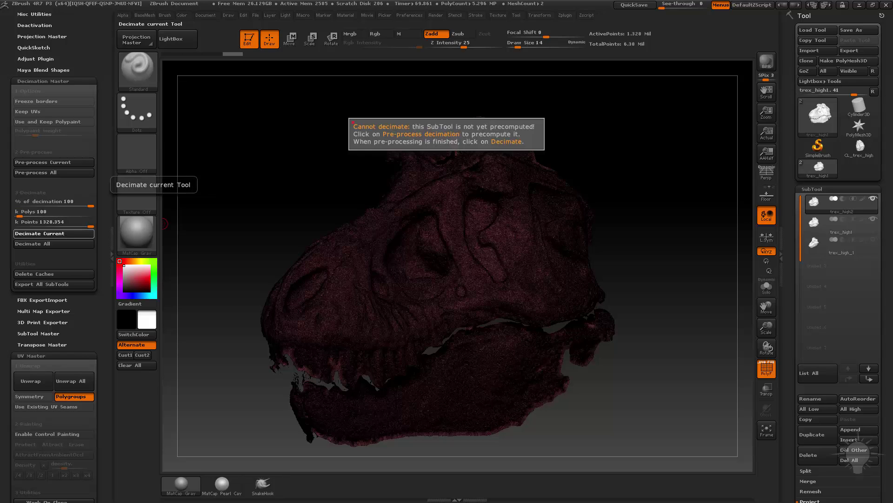
click(56, 213)
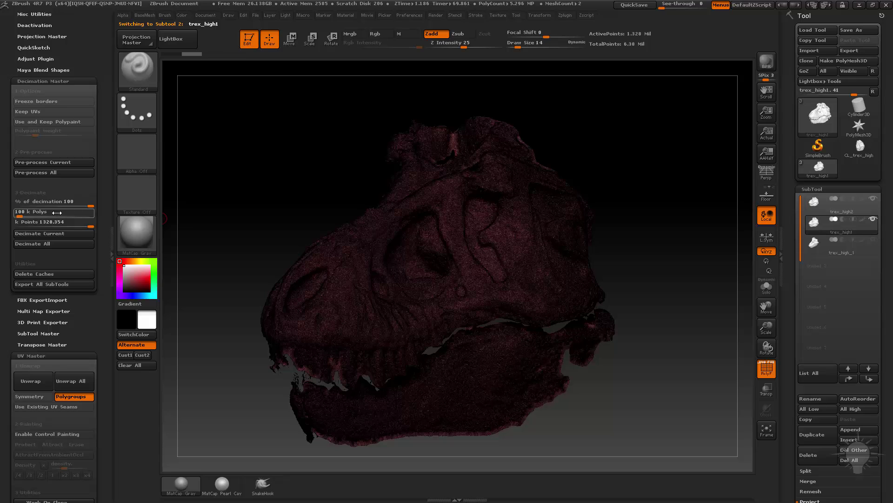
text(101)
key(Return)
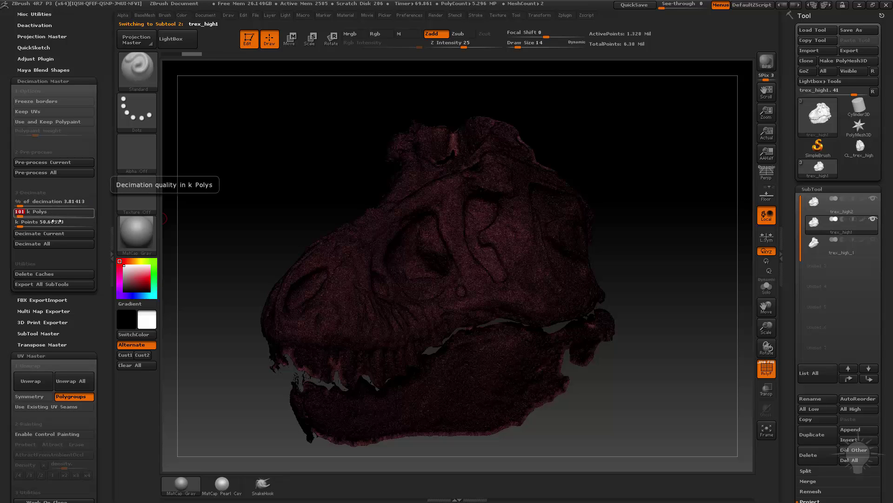
click(55, 233)
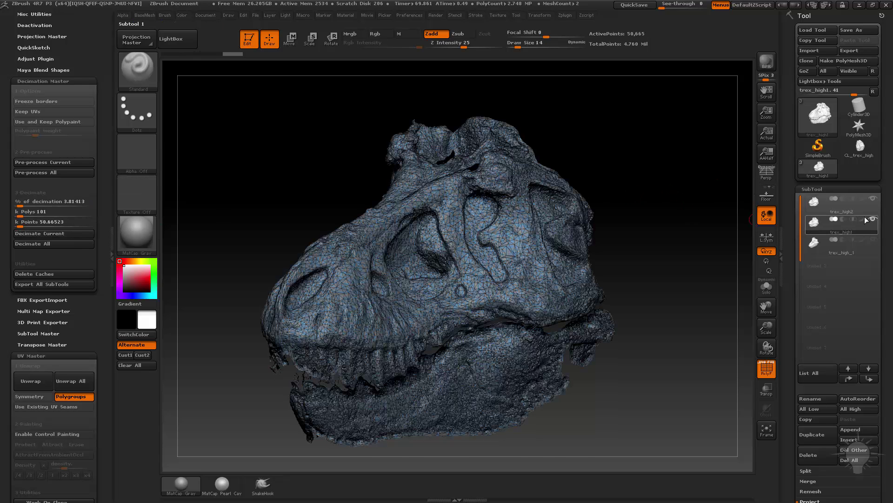
- ZRemesh the decimated scan trex_high1 with a target polygon count of 15, Adapt off and AdaptiveSize 0
click(853, 210)
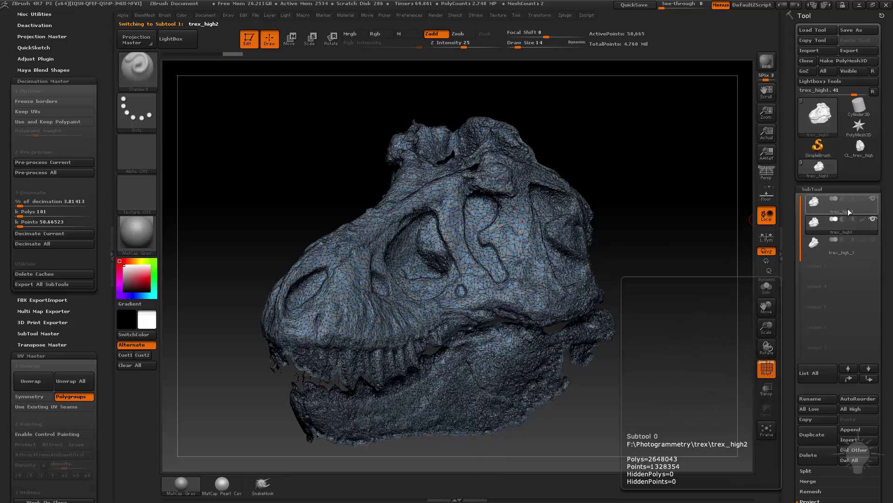
click(841, 232)
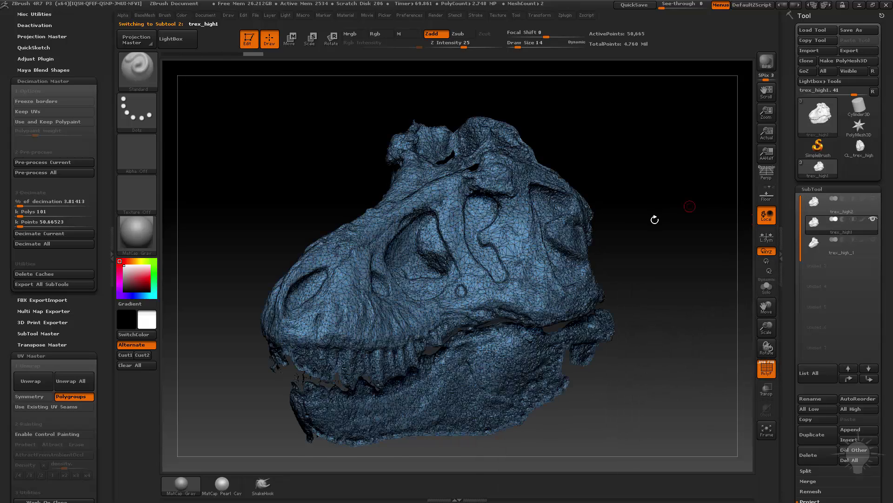
drag(652, 219, 691, 200)
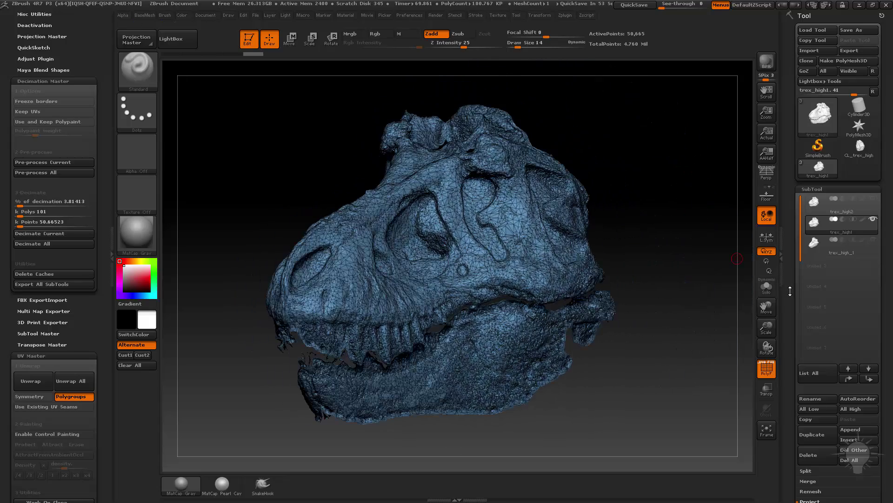
drag(790, 291, 792, 158)
key(shift)
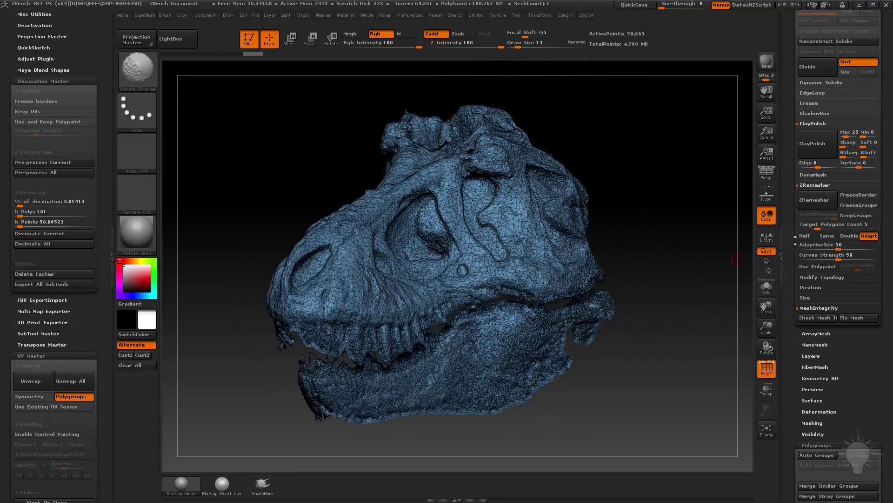
click(815, 227)
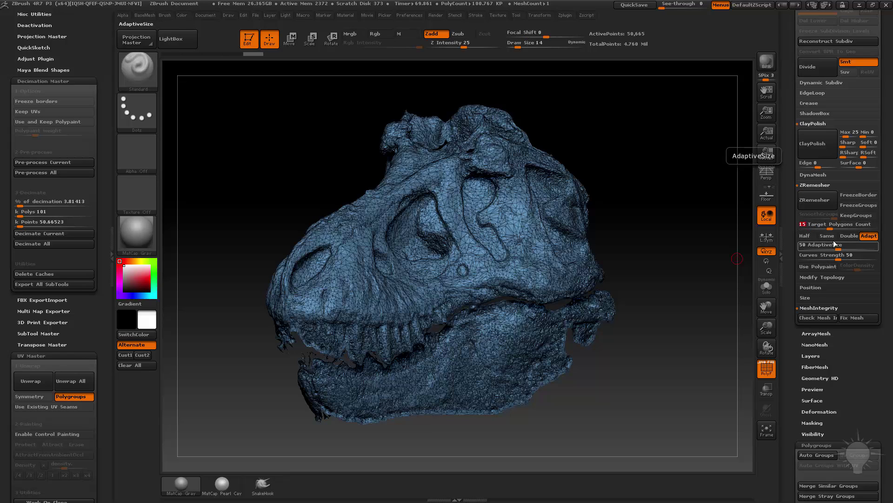
click(861, 239)
drag(839, 247, 780, 249)
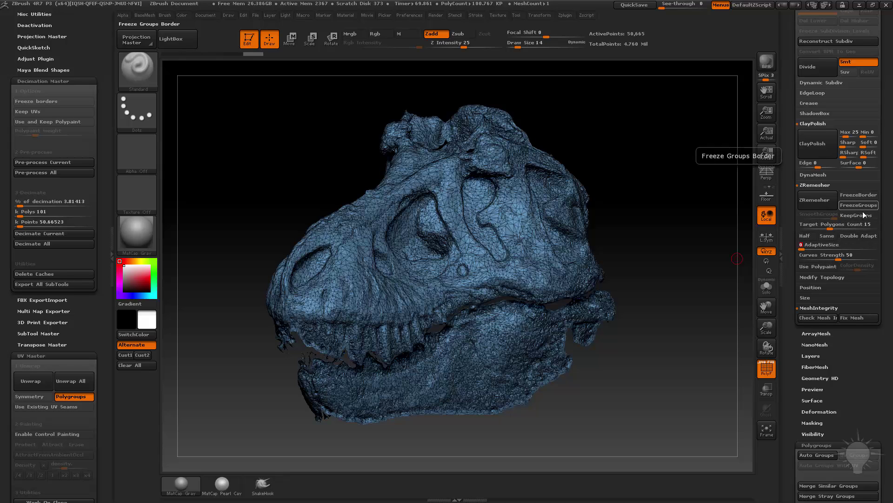
drag(672, 216, 745, 225)
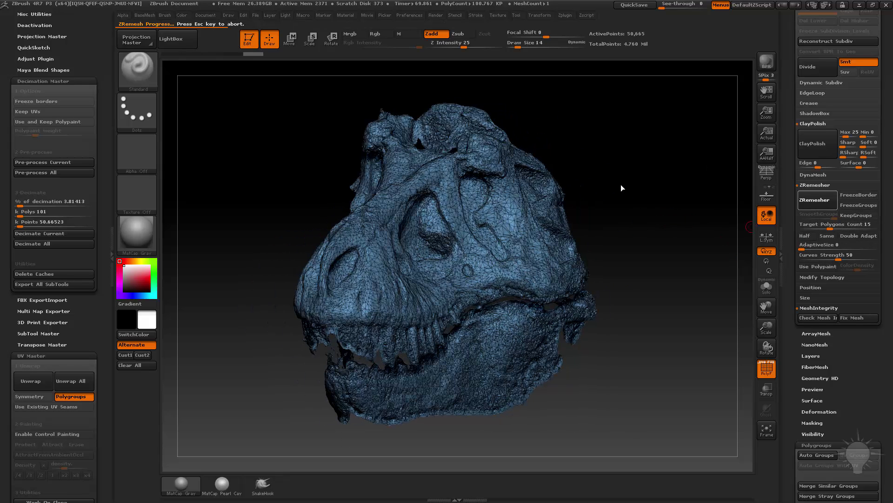
drag(621, 184, 709, 211)
- Project the detail of the full-resolution duplicate trex_high2 onto the remeshed trex_high1, then hide the duplicate again
drag(789, 200, 794, 305)
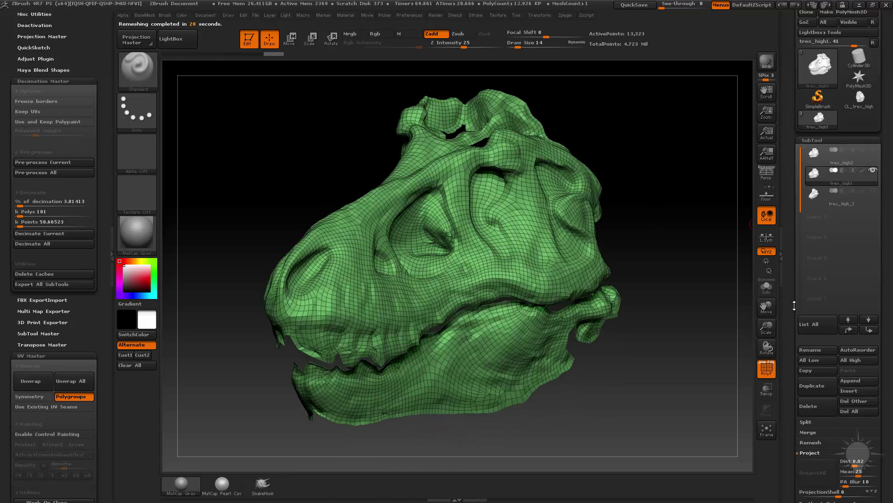
click(873, 150)
scroll(793, 187, down, 5)
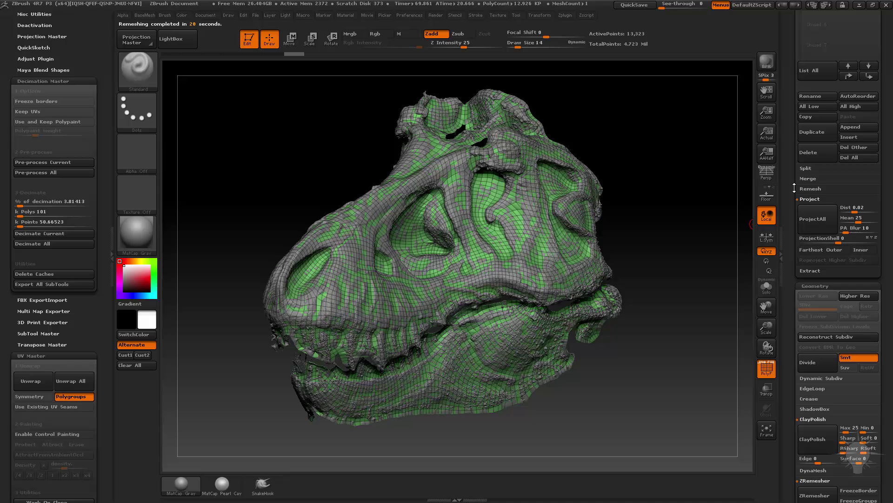
click(813, 223)
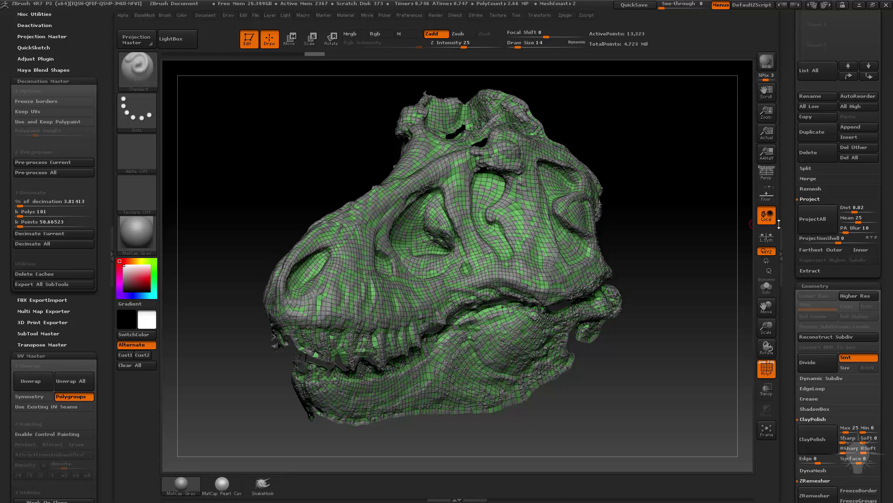
scroll(779, 223, up, 3)
click(875, 37)
- Close the two open holes near the top of the skull using the ZModeler brush's Close edge action
mouse_move(684, 150)
alt+mouse_down()
mouse_move(624, 153)
mouse_move(658, 131)
mouse_move(680, 133)
mouse_move(674, 121)
mouse_move(662, 137)
mouse_move(646, 227)
mouse_move(693, 228)
alt+mouse_up()
key(b)
key(z)
key(m)
key(space)
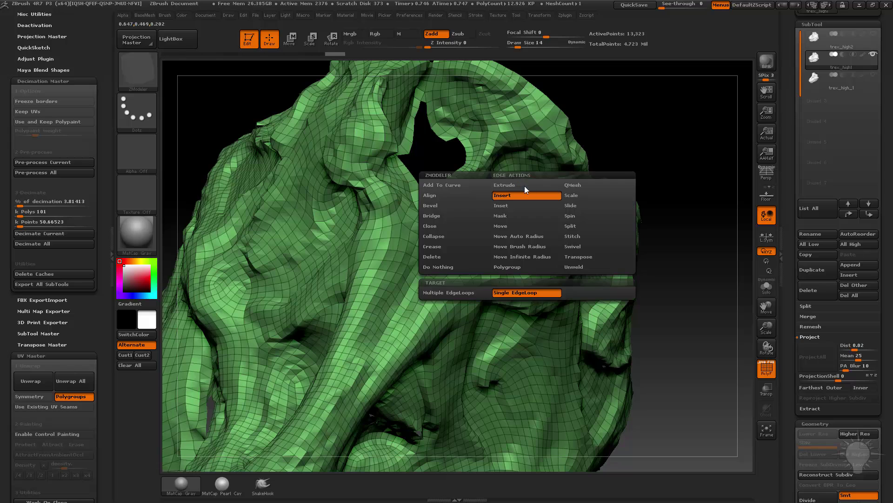
click(436, 224)
click(520, 246)
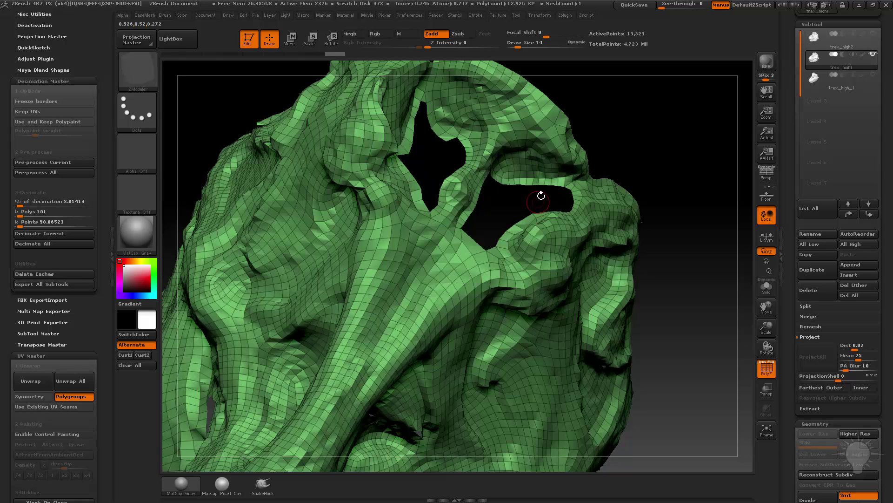
click(528, 186)
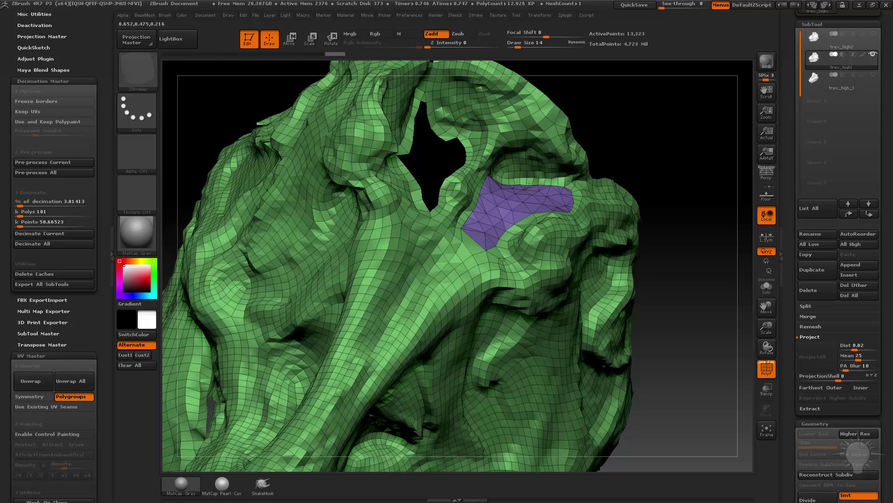
click(441, 139)
- Set ZModeler's polygon action to Delete and remove the polygons connecting the upper and lower jaws
drag(638, 150, 698, 187)
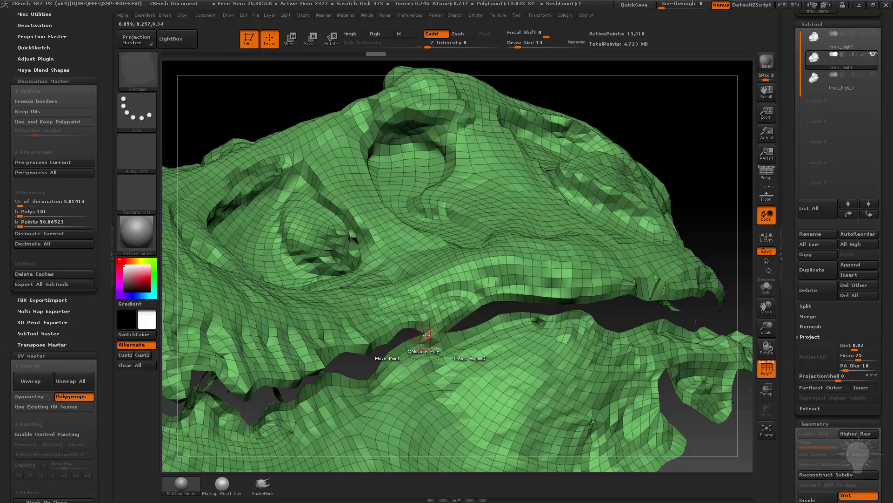
key(space)
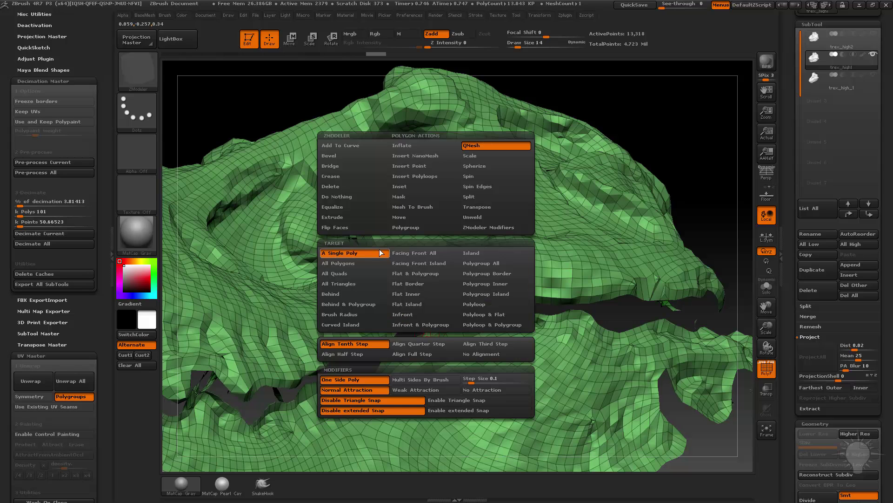
click(340, 197)
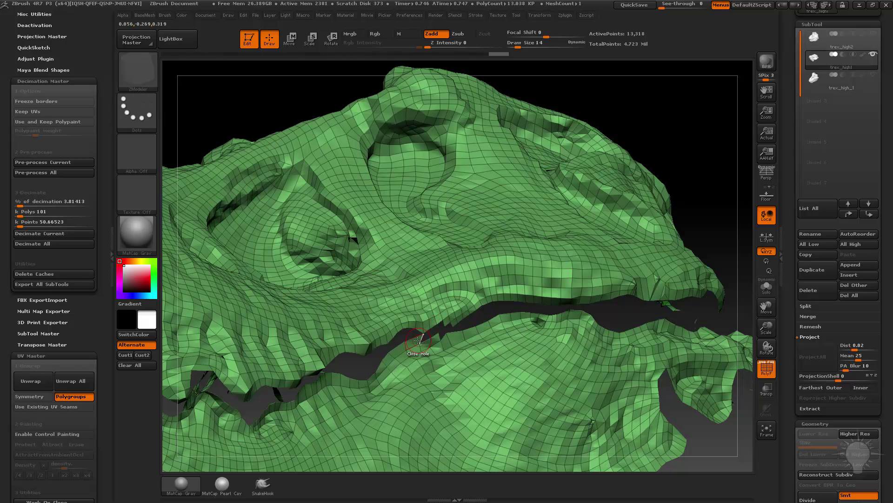
- Delete the remaining polygons bridging the upper and lower jaws toward the back of the mouth with ZModeler
mouse_move(691, 155)
alt+mouse_down()
mouse_move(634, 140)
mouse_move(688, 138)
mouse_move(692, 159)
alt+mouse_up()
drag(692, 160, 597, 192)
alt+drag(596, 192, 634, 167)
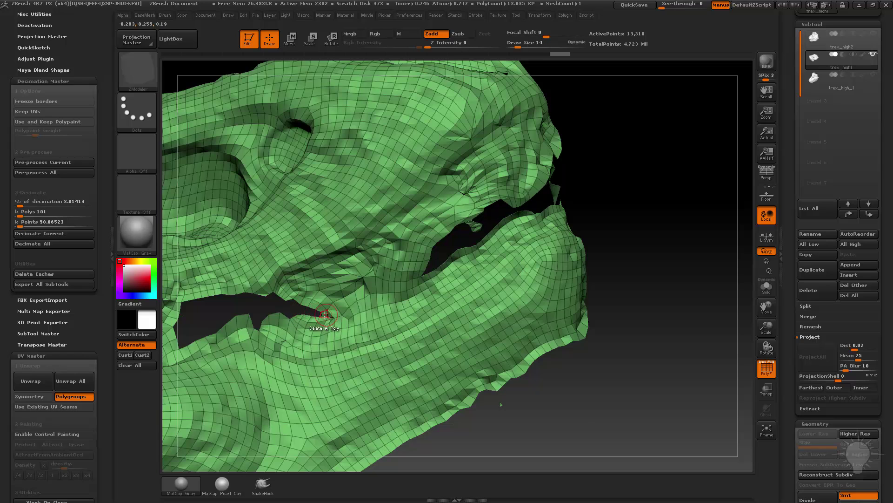
click(324, 315)
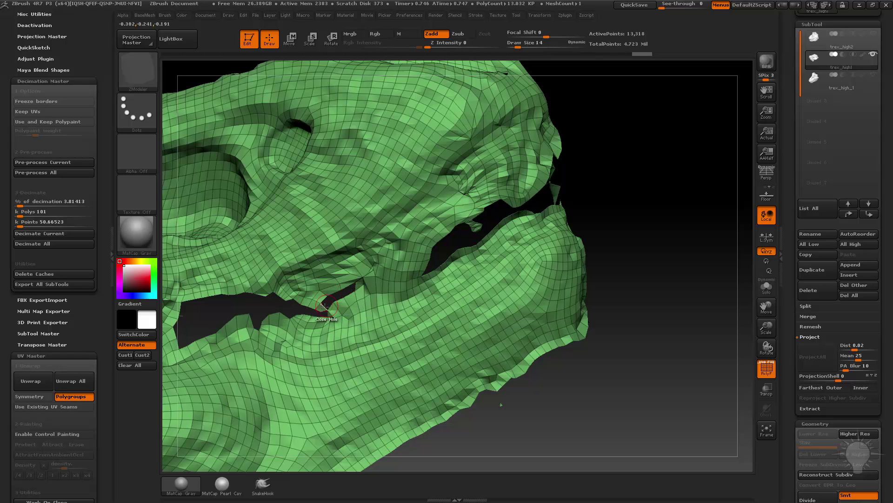
click(322, 308)
alt+click(358, 284)
mouse_move(610, 224)
mouse_down()
mouse_move(658, 195)
mouse_move(610, 216)
mouse_up()
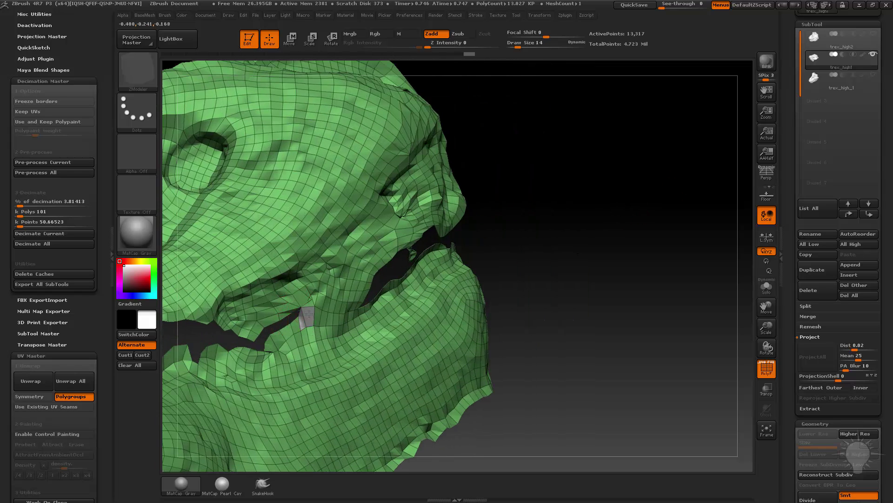
drag(596, 253, 538, 259)
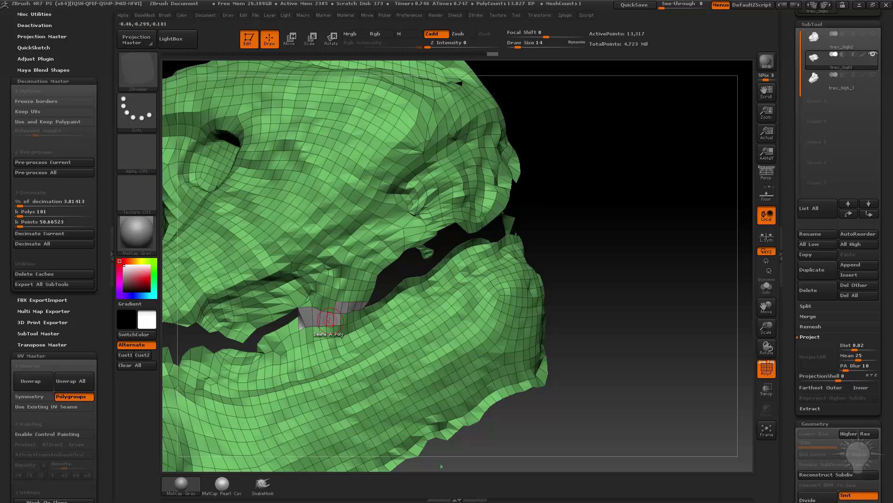
alt+drag(664, 288, 650, 222)
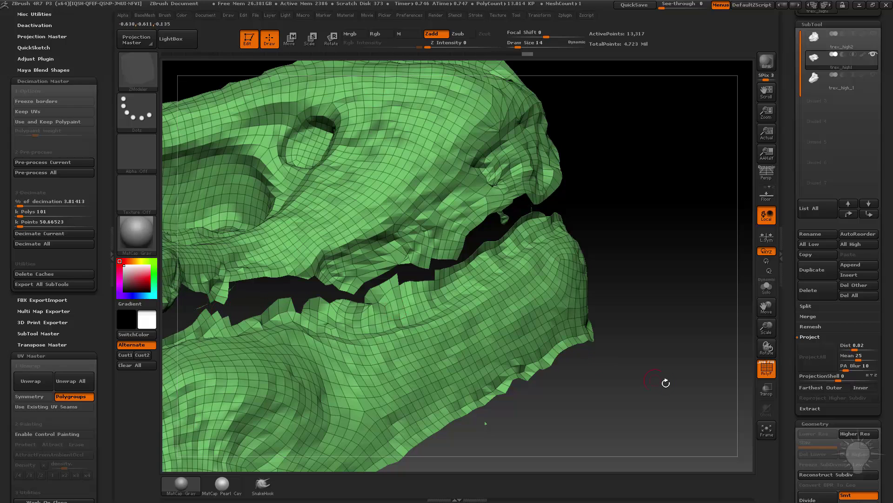
- Isolate a small patch of the lower jaw and grow the visibility to the whole connected piece
drag(666, 383, 451, 355)
ctrl+shift+click(487, 332)
key(ctrl+z)
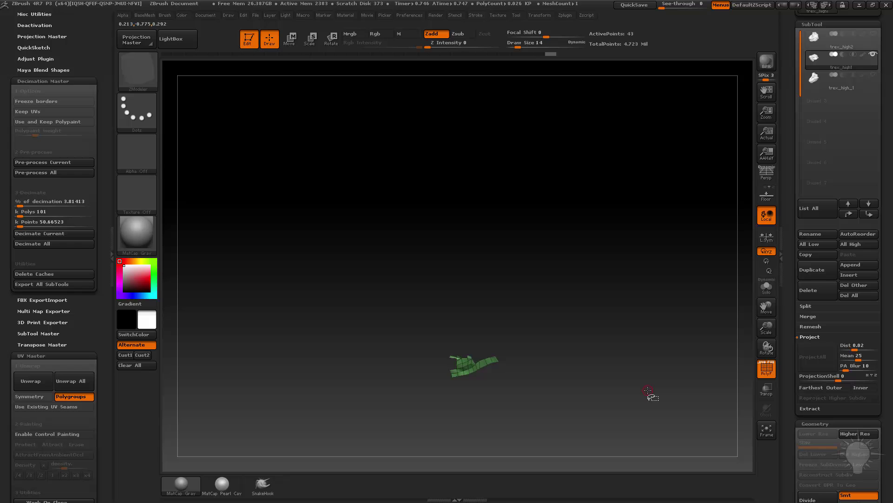
key(ctrl+shift+a)
mouse_move(658, 362)
mouse_down()
mouse_move(373, 283)
mouse_move(658, 377)
mouse_up()
- Assign the visible lower jaw its own polygroup, unhide the rest, and isolate the jaw by that polygroup
key(4)
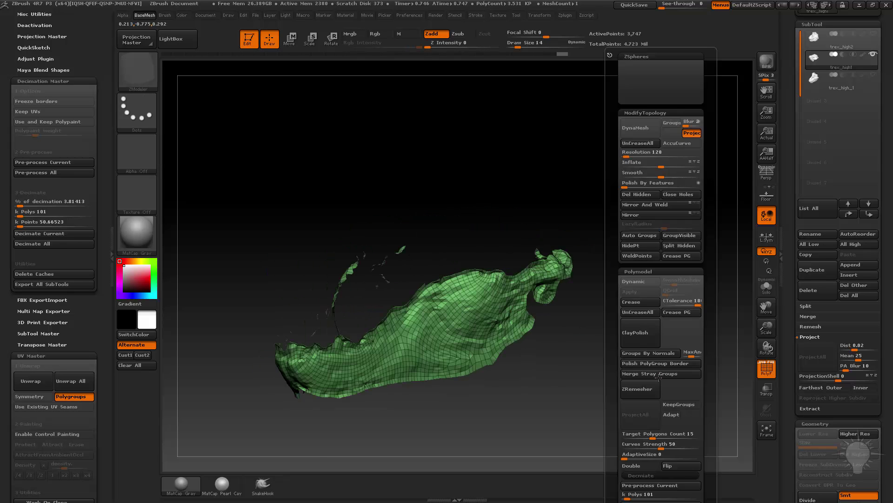
key(ctrl+w)
drag(643, 421, 645, 382)
key(ctrl+w)
ctrl+shift+click(646, 397)
ctrl+shift+click(490, 333)
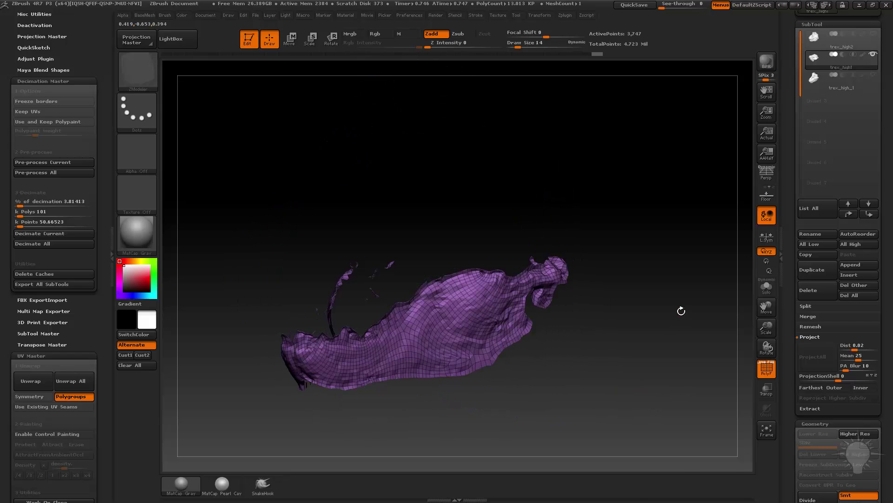
- Split the hidden skull part from the lower jaw into a separate subtool and solo the lower jaw
key(space)
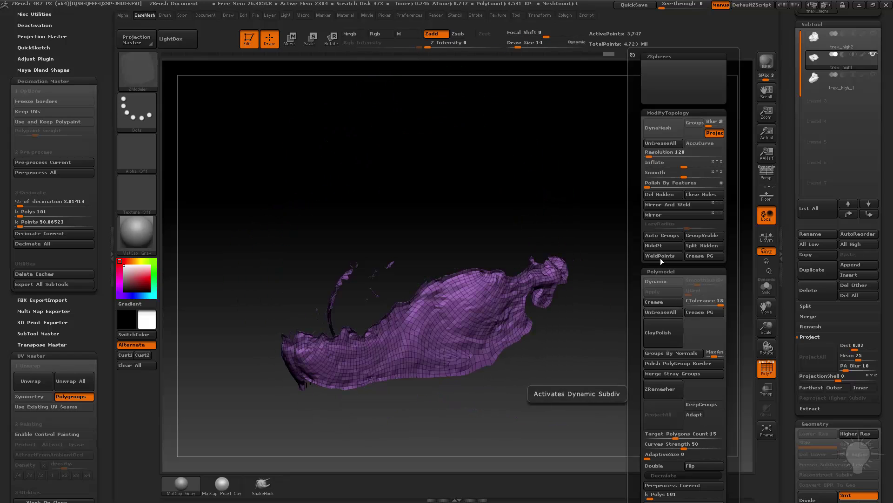
click(698, 250)
drag(680, 252, 517, 259)
click(766, 289)
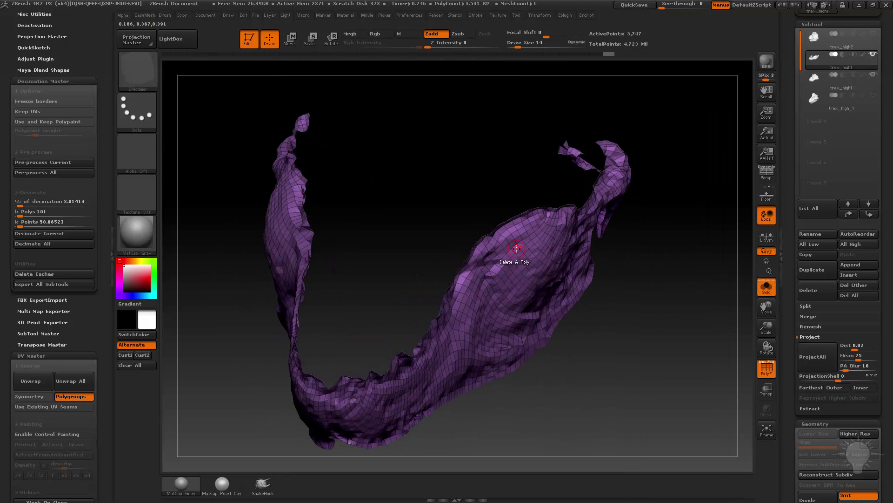
- Set ZModeler's polygon action to Extrude with the target Polygroup All
key(space)
click(563, 146)
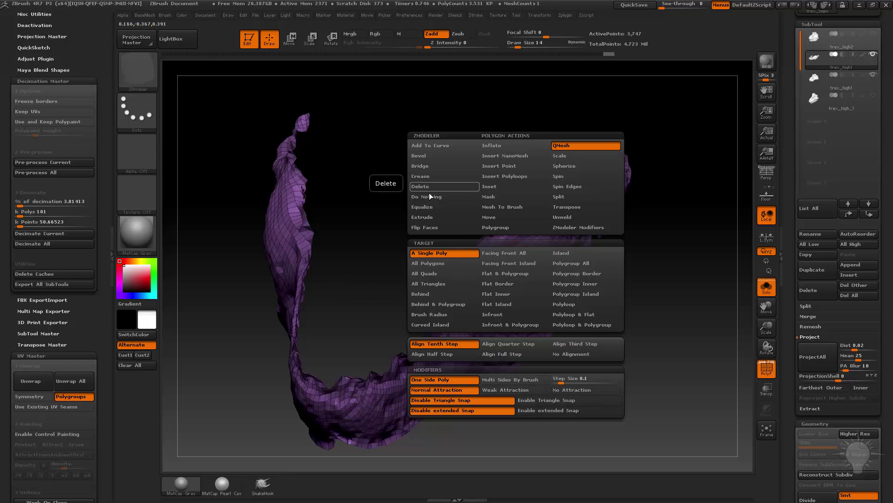
click(428, 206)
click(425, 216)
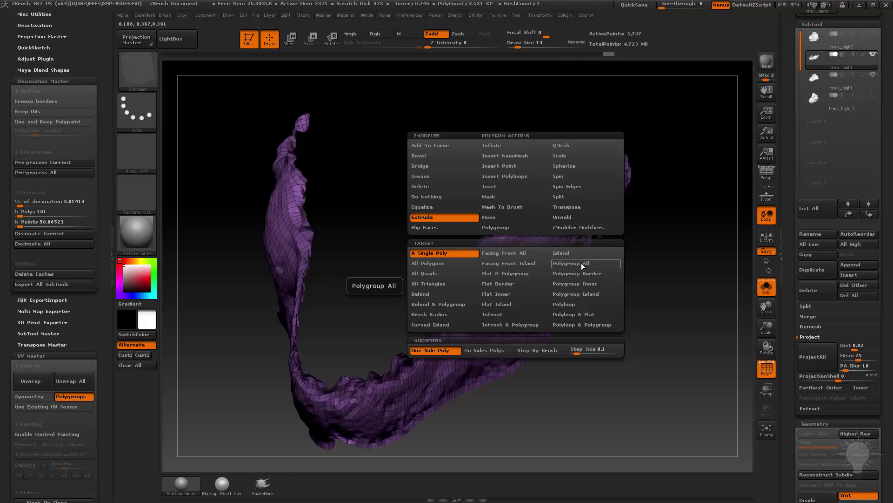
click(581, 265)
alt+drag(744, 256, 656, 373)
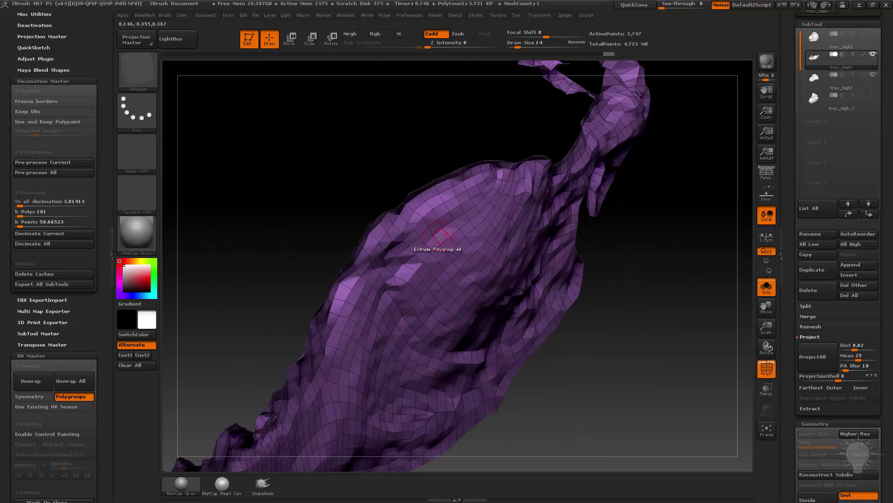
drag(646, 268, 672, 237)
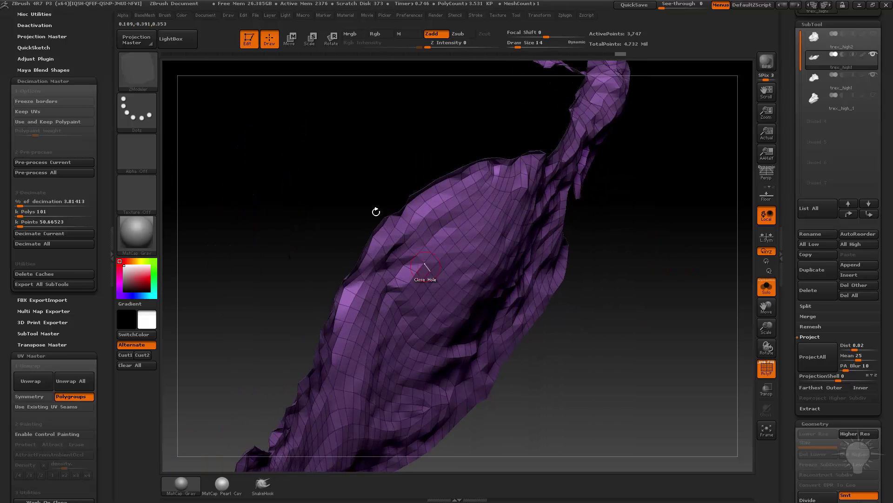
- Extrude the lower jaw's whole polygroup to give the open shell a wall thickness
key(space)
click(621, 194)
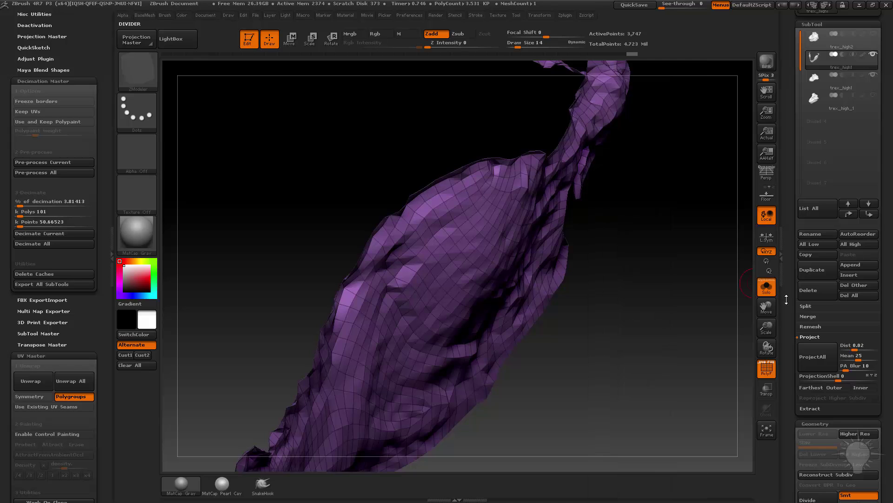
drag(794, 299, 808, 192)
scroll(808, 191, down, 4)
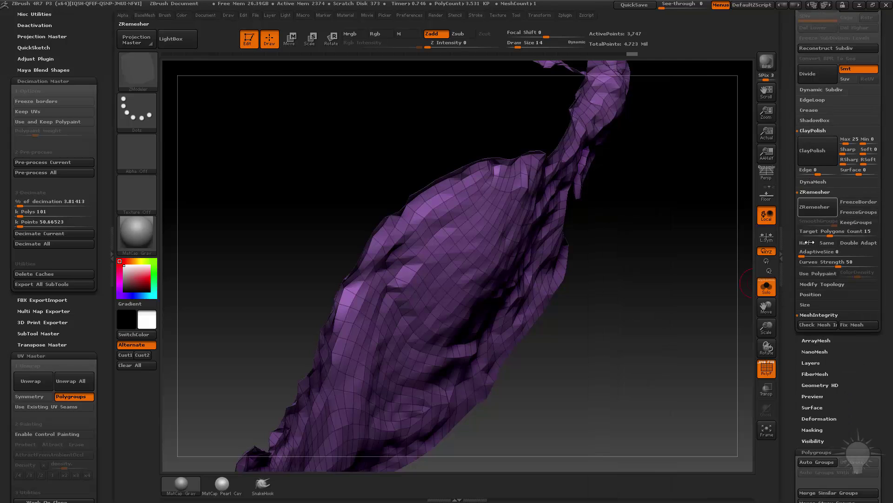
click(813, 285)
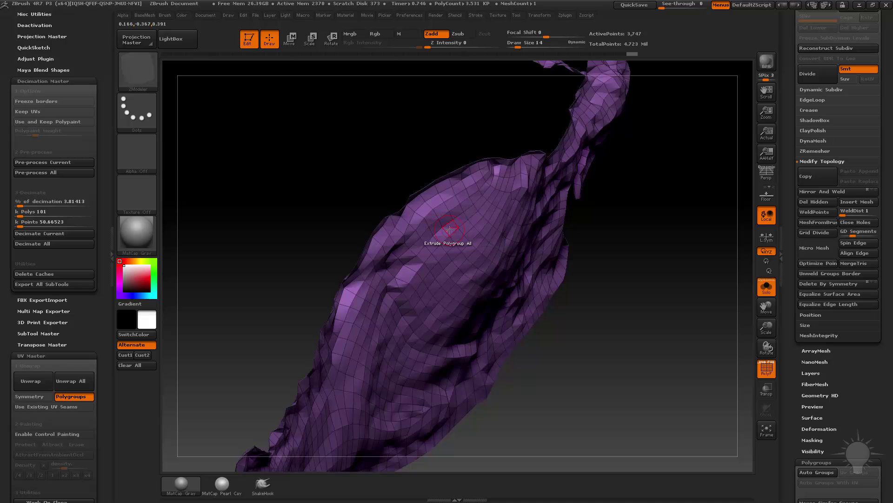
drag(449, 229, 463, 237)
drag(621, 279, 628, 230)
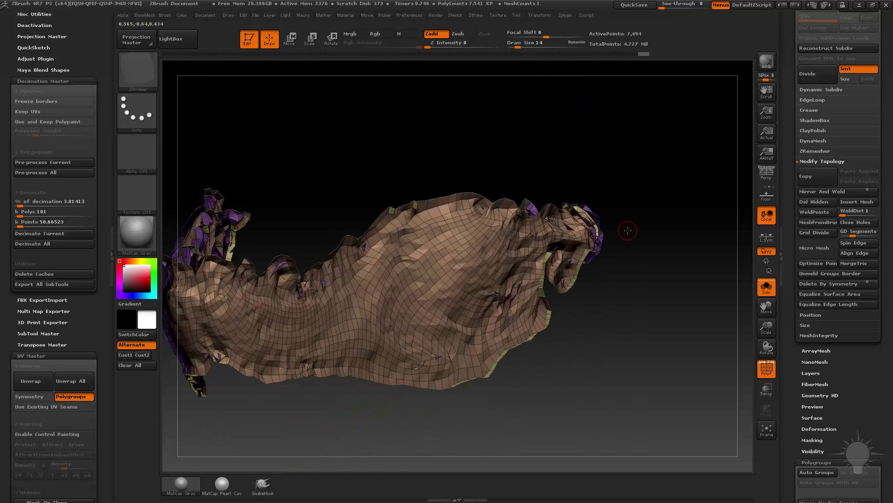
- Flip the polygon normals of the extruded lower jaw using its Display Properties
drag(794, 343, 789, 217)
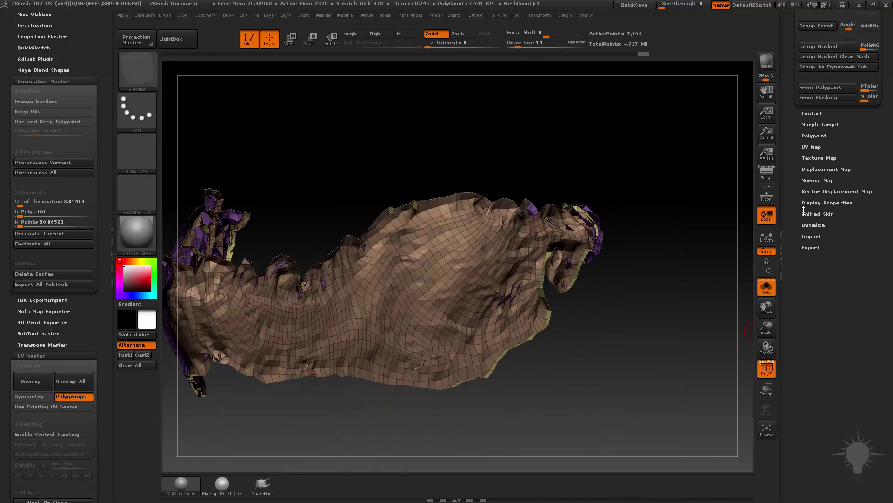
key(shift)
click(817, 203)
click(844, 233)
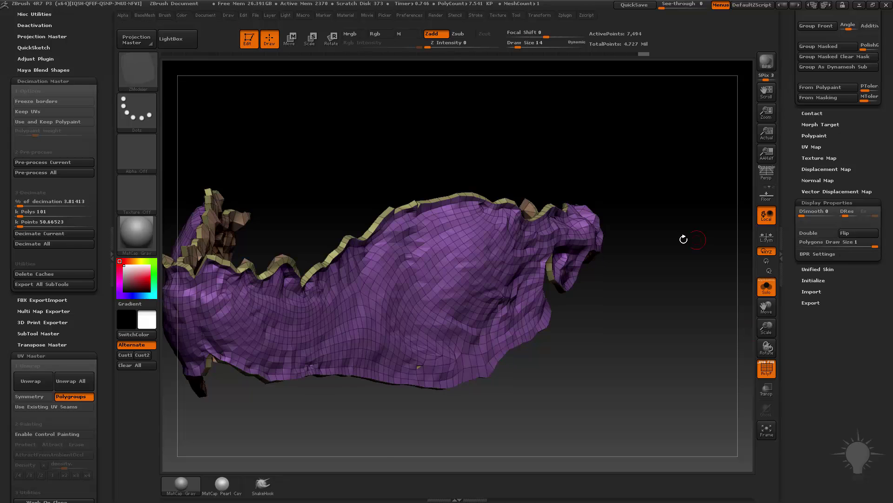
- Isolate and mask the jaw's brown inner polygroup, unhide the rest, and invert the mask to leave the inner side unmasked
drag(684, 237, 485, 431)
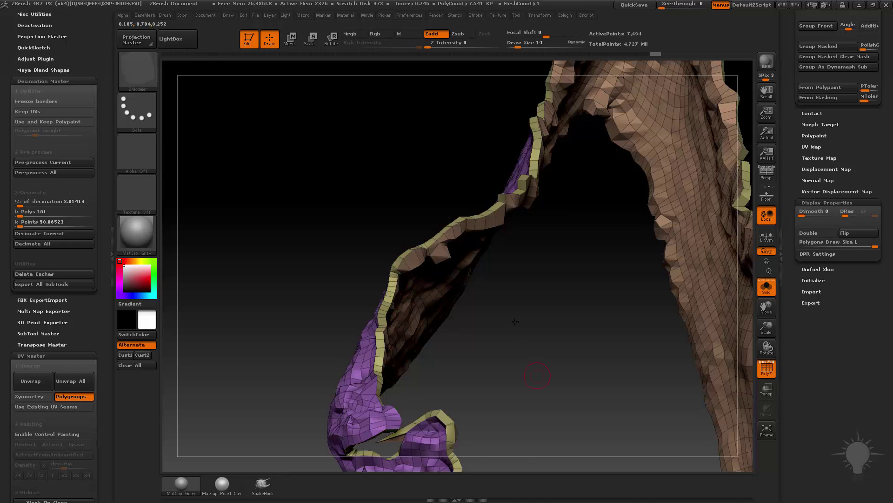
drag(515, 322, 578, 313)
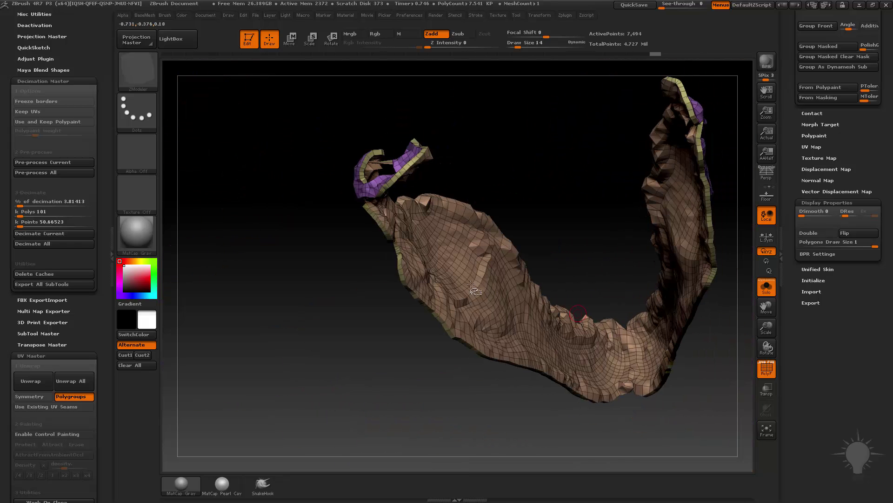
ctrl+shift+click(470, 284)
ctrl+click(533, 178)
ctrl+shift+click(512, 136)
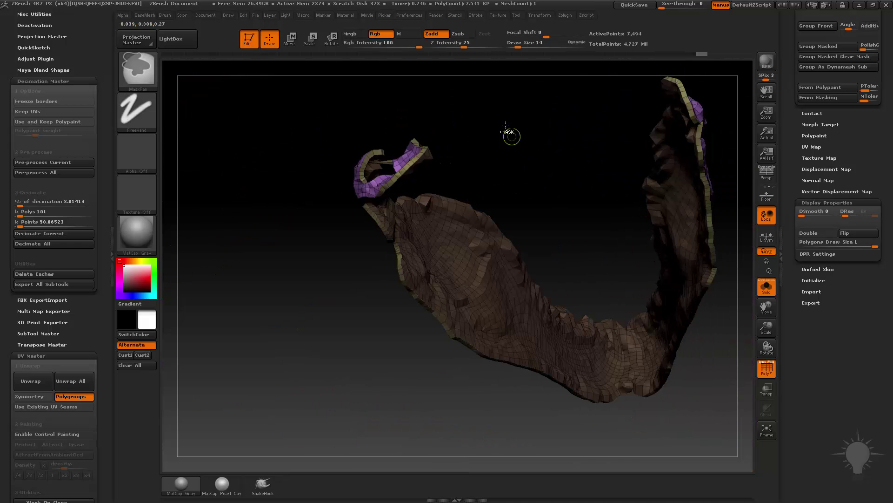
mouse_move(461, 375)
mouse_down()
mouse_move(469, 401)
mouse_move(477, 394)
mouse_up()
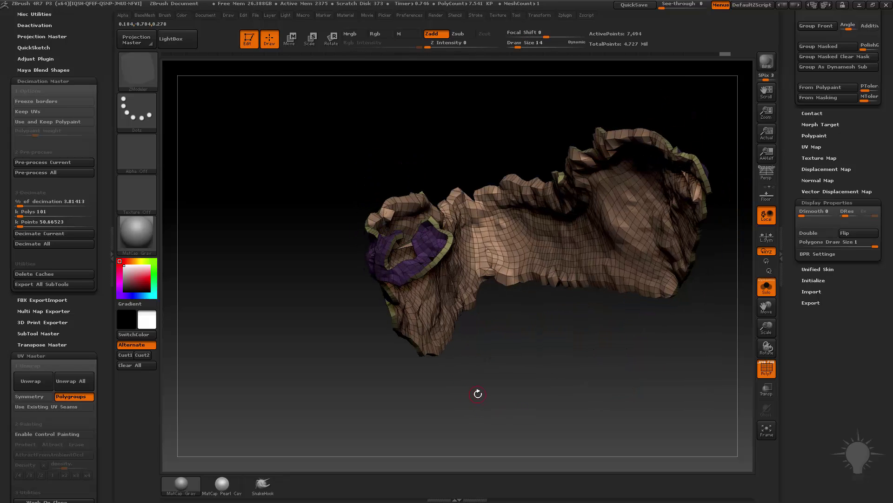
- Raise the draw size to about 214 and switch to the Move brush
scroll(71, 281, up, 10)
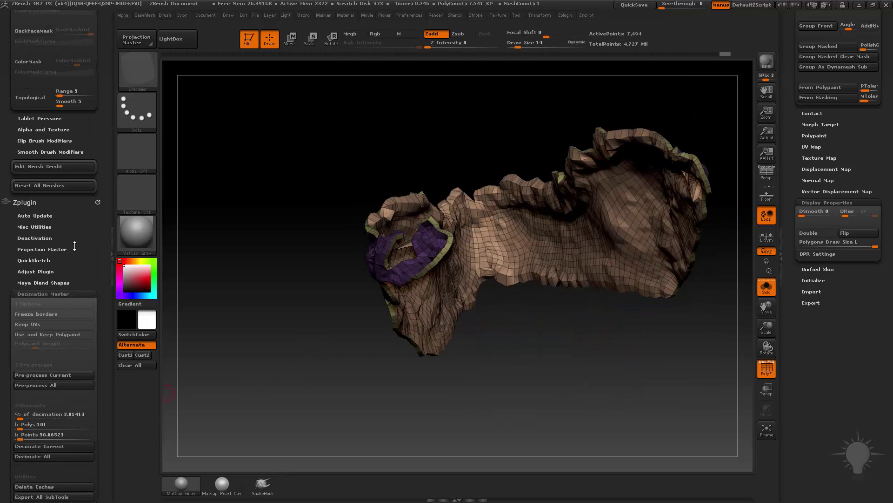
drag(344, 365, 460, 372)
key(s)
click(470, 311)
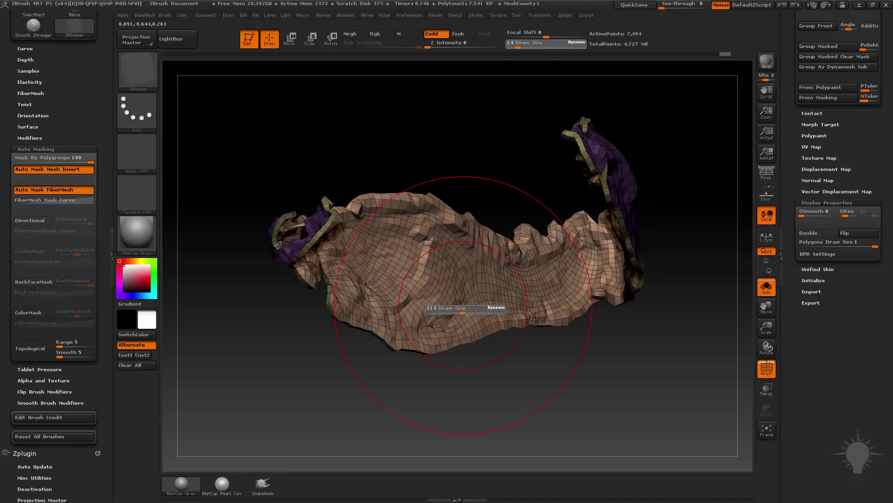
key(b)
key(m)
key(v)
- Adjust the unmasked inner side of the lower jaw with a large Move brush, then clear the mask
mouse_move(535, 370)
mouse_down()
mouse_move(482, 365)
mouse_move(525, 415)
mouse_move(540, 345)
mouse_up()
drag(514, 247, 523, 242)
key(s)
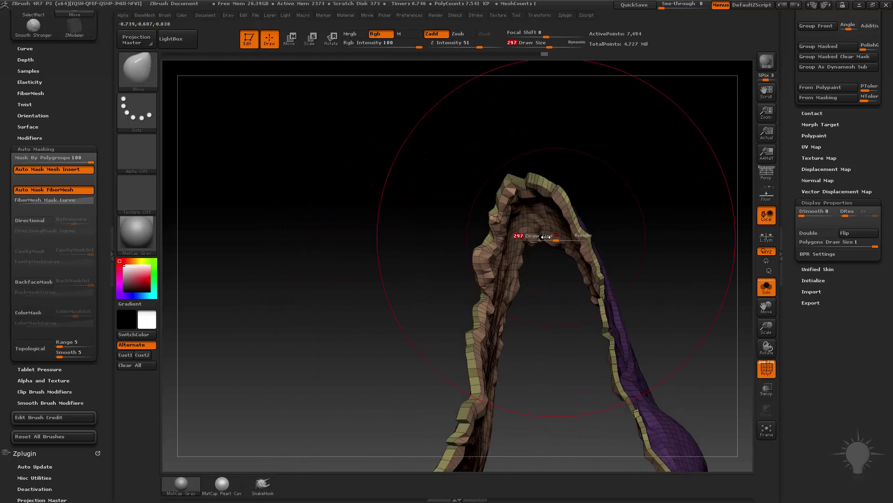
click(535, 239)
mouse_move(663, 265)
mouse_down()
mouse_move(616, 300)
mouse_move(624, 138)
mouse_move(658, 139)
mouse_move(527, 194)
mouse_up()
key(s)
mouse_move(542, 150)
ctrl+mouse_down()
mouse_move(675, 203)
mouse_move(682, 174)
mouse_move(658, 136)
mouse_move(633, 170)
mouse_move(704, 163)
ctrl+mouse_up()
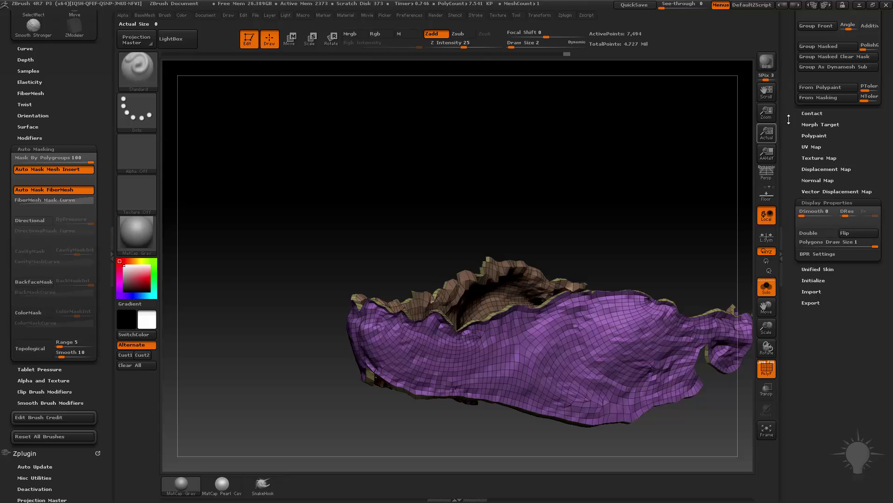
- Show the high-resolution scan with Solo off, isolate the jaw's purple outer polygroup, and run ProjectAll with distance 0.02 on it
drag(789, 120, 785, 286)
drag(788, 207, 806, 298)
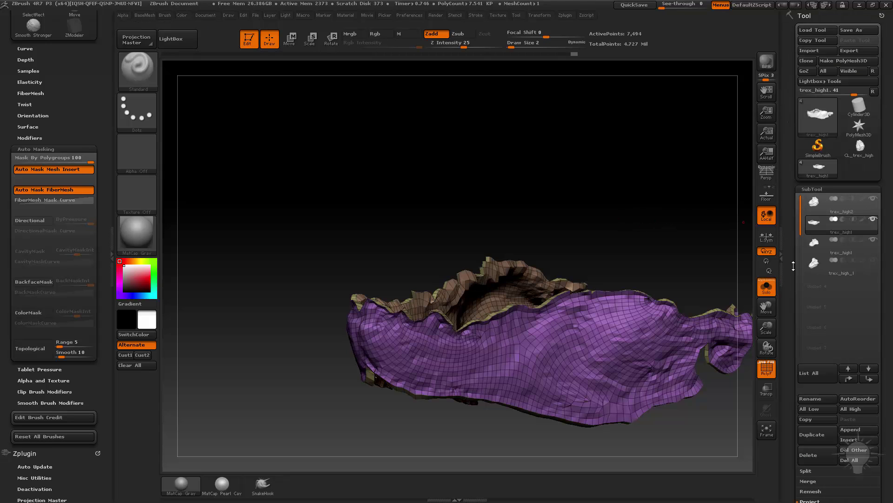
alt+drag(622, 222, 578, 200)
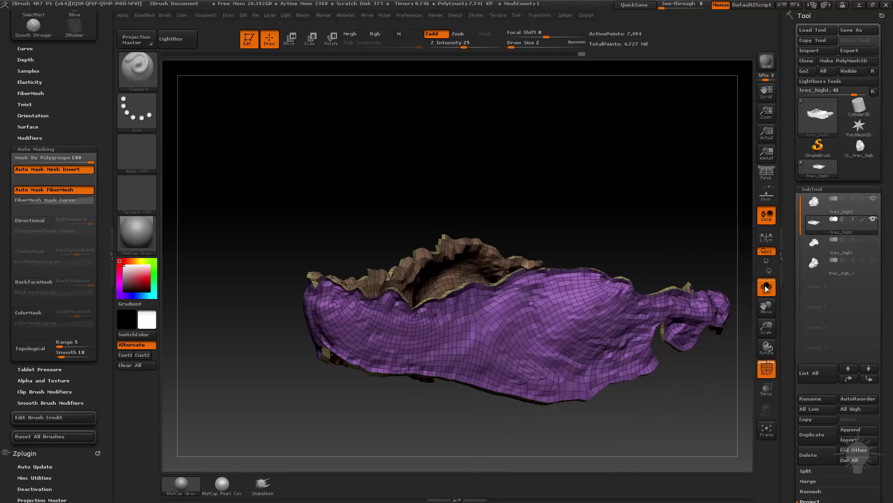
click(766, 286)
mouse_move(624, 442)
mouse_down()
mouse_move(680, 431)
mouse_move(667, 405)
mouse_up()
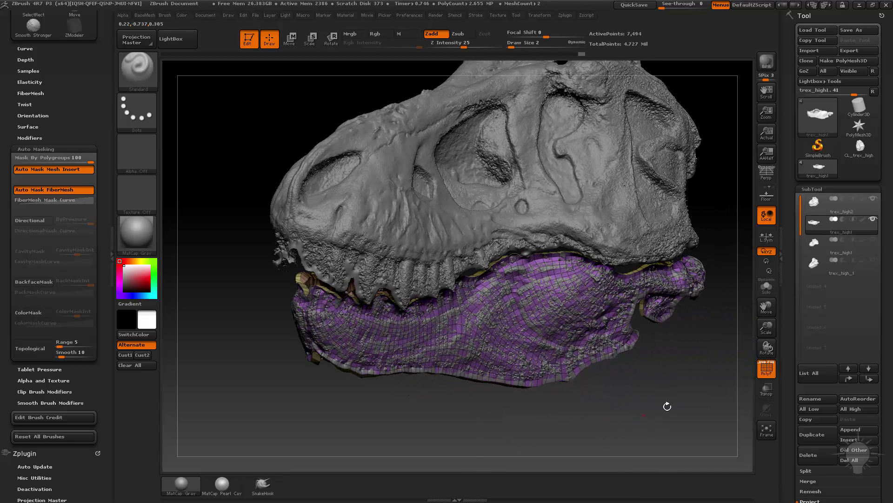
ctrl+shift+click(514, 317)
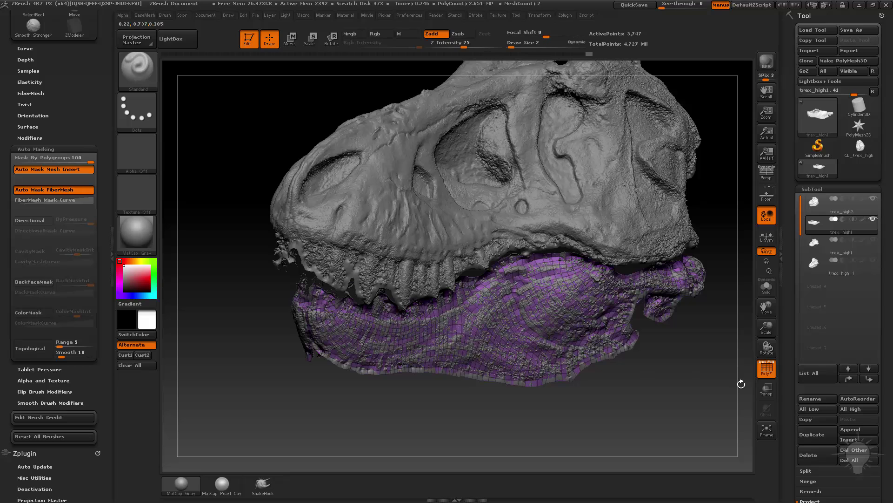
drag(788, 369, 788, 304)
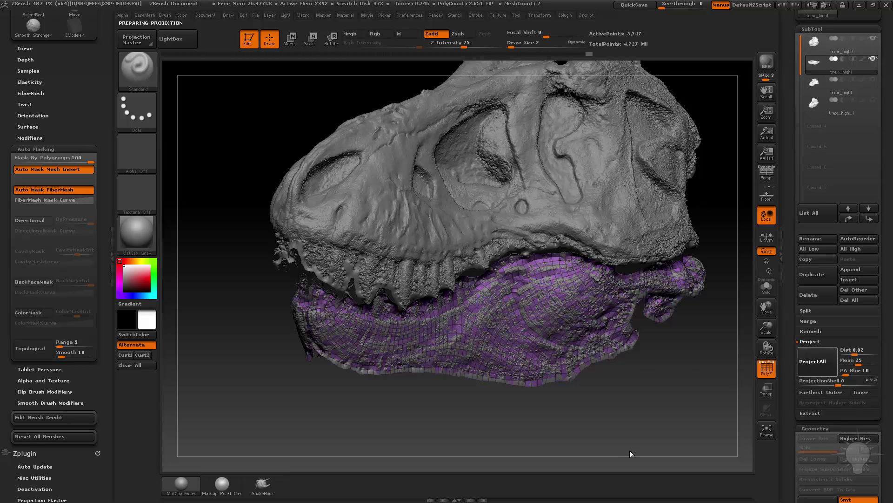
- Unhide the rest of the lower jaw and divide the mesh to subdivision level 2
ctrl+shift+click(668, 401)
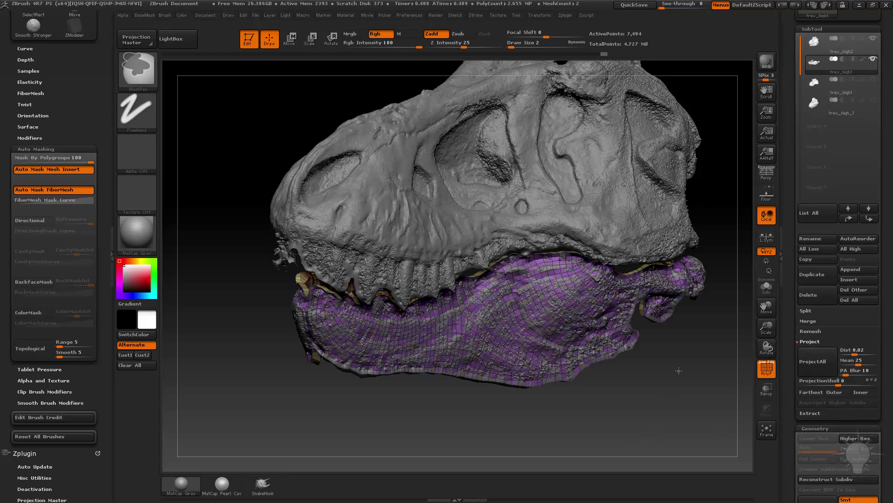
key(ctrl+d)
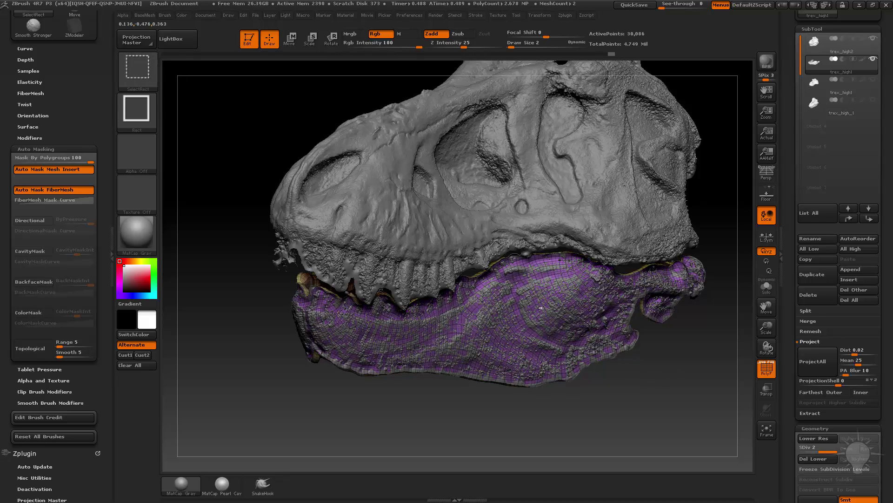
- Project scan detail onto the isolated outer jaw at each subdivision, unhiding the mesh between passes and dividing it up to level 4
click(811, 373)
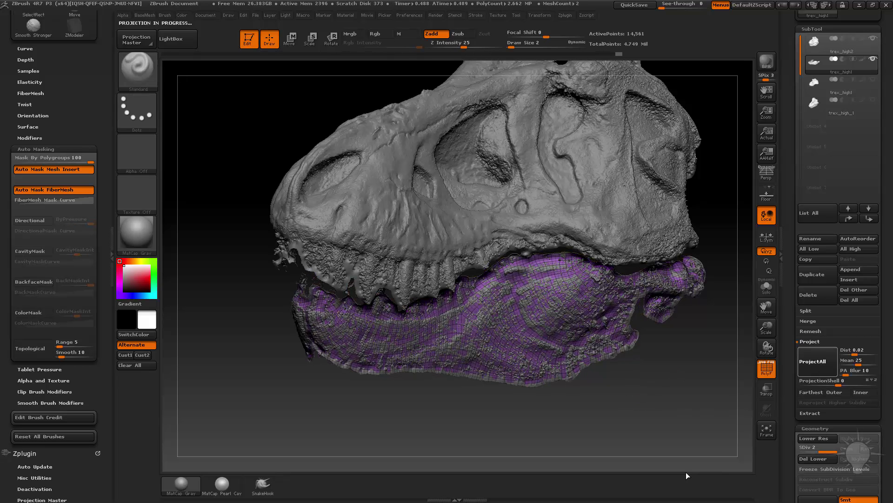
ctrl+shift+click(644, 402)
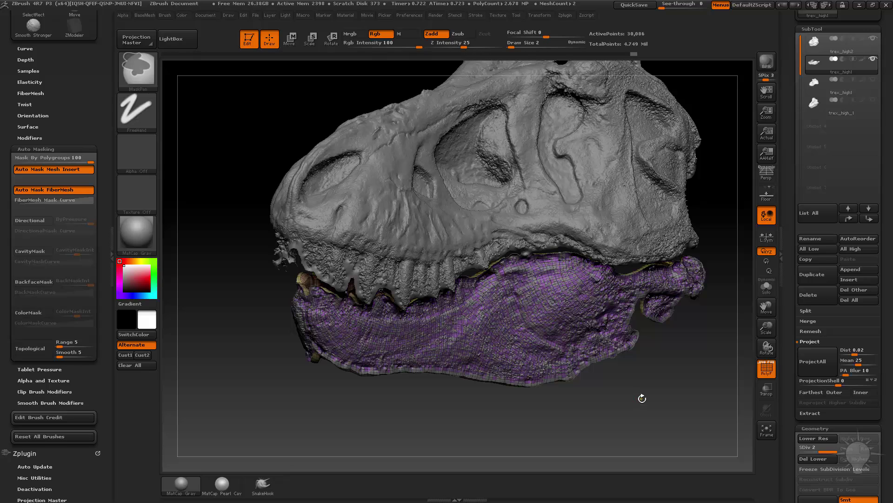
key(ctrl+d)
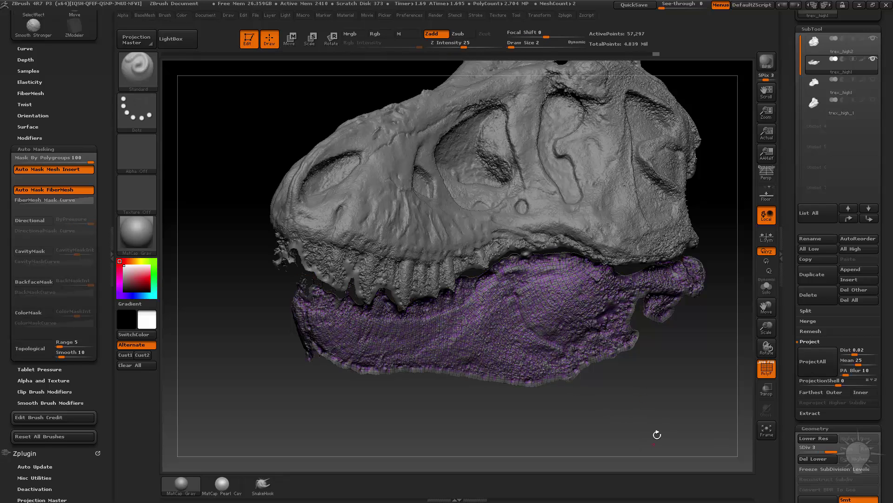
ctrl+shift+click(646, 413)
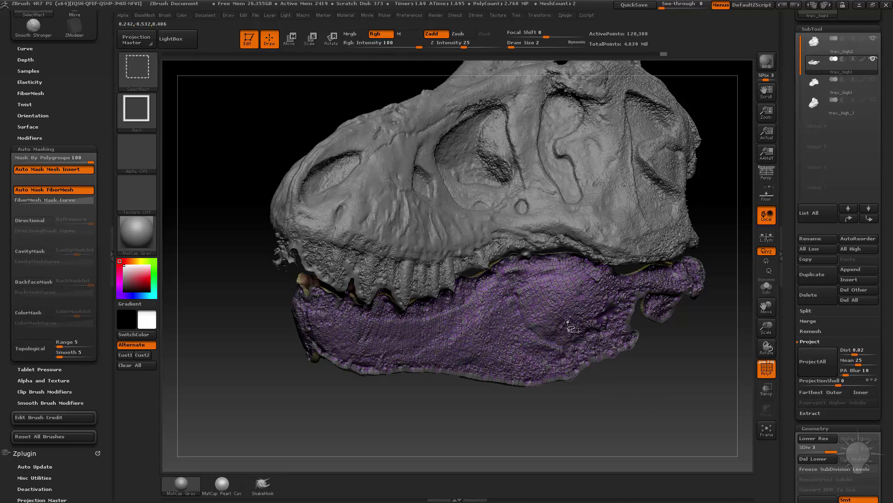
key(ctrl+d)
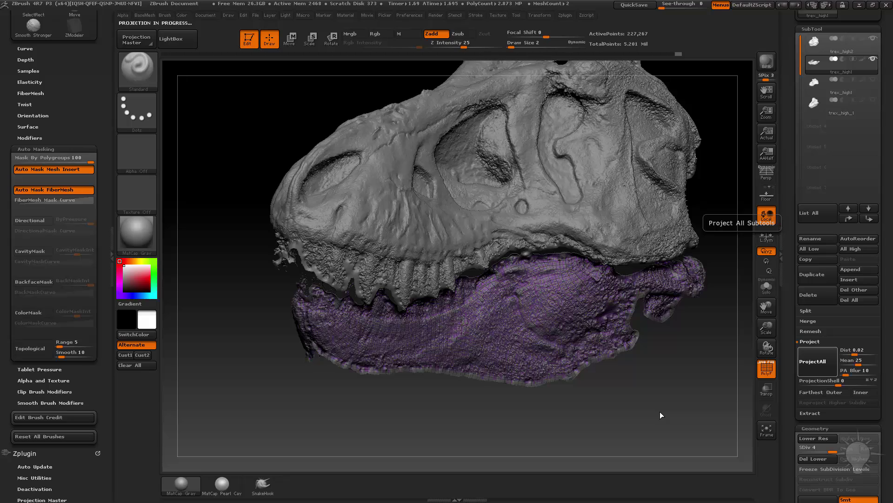
- Hide the polyframe, isolate the lower jaw with Solo, and turn to its inner side
drag(661, 412, 768, 349)
click(763, 372)
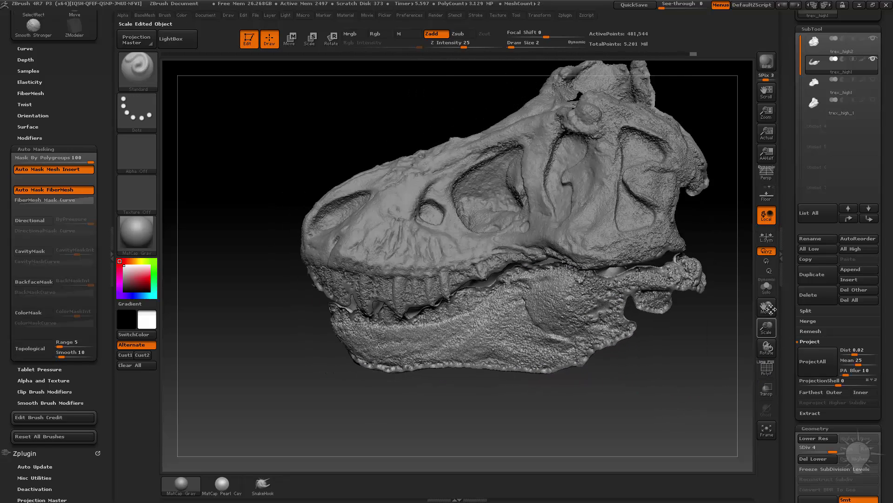
click(766, 286)
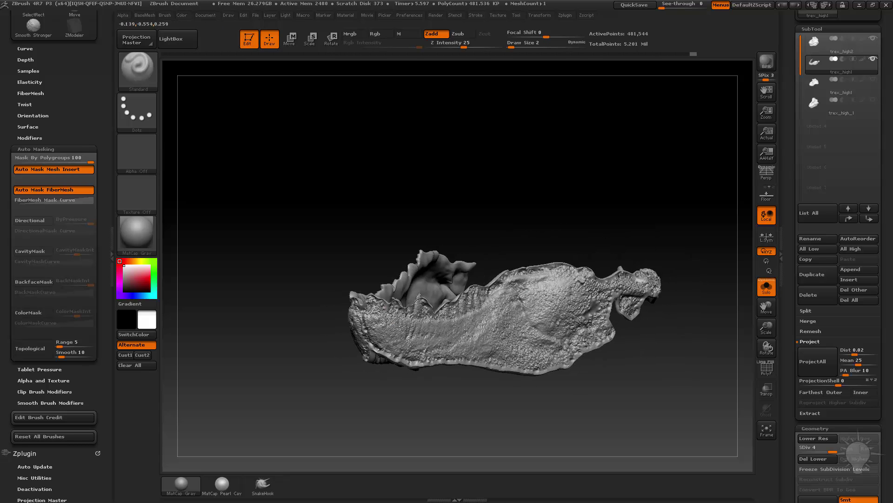
mouse_move(600, 409)
mouse_down()
mouse_move(586, 400)
mouse_move(599, 416)
mouse_move(629, 398)
mouse_move(619, 410)
mouse_move(650, 400)
mouse_move(558, 420)
mouse_move(518, 330)
mouse_up()
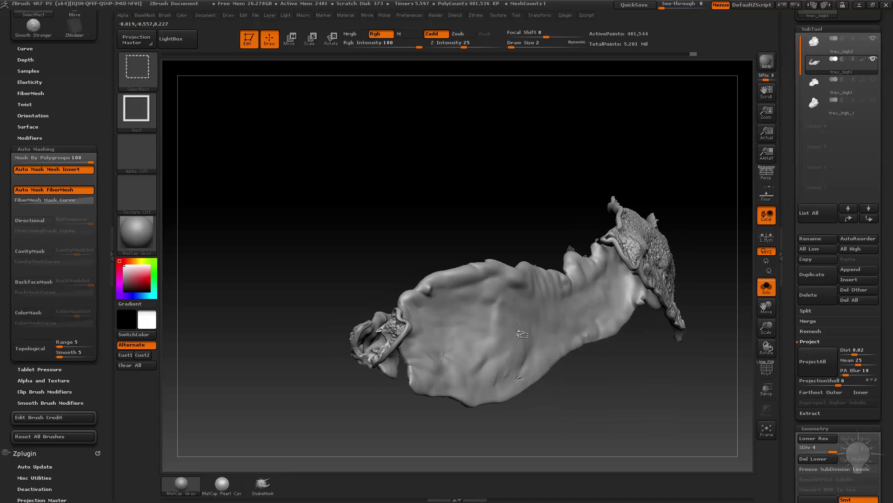
- Isolate the jaw's inner polygroup, smooth it with Polish By Features in open-circle mode, and unhide the rest of the jaw
ctrl+shift+click(517, 327)
key(b)
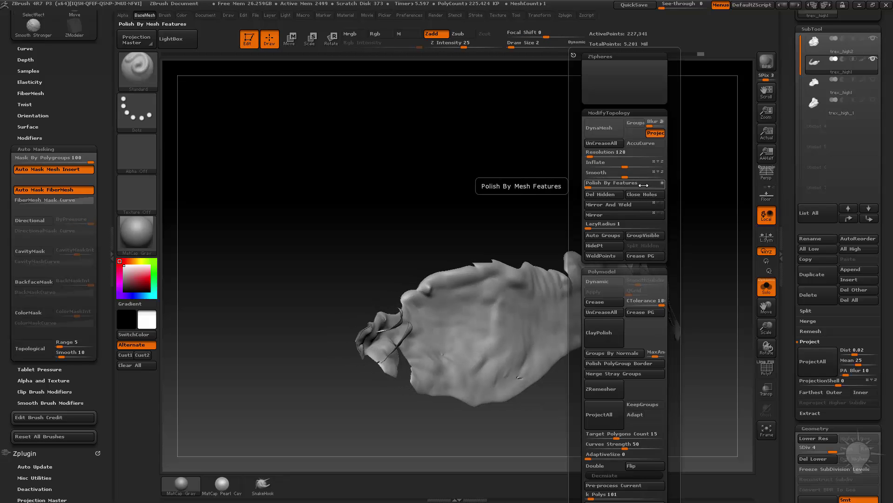
click(663, 183)
click(601, 186)
mouse_move(617, 410)
mouse_down()
mouse_move(607, 412)
mouse_move(616, 419)
mouse_up()
ctrl+shift+click(669, 420)
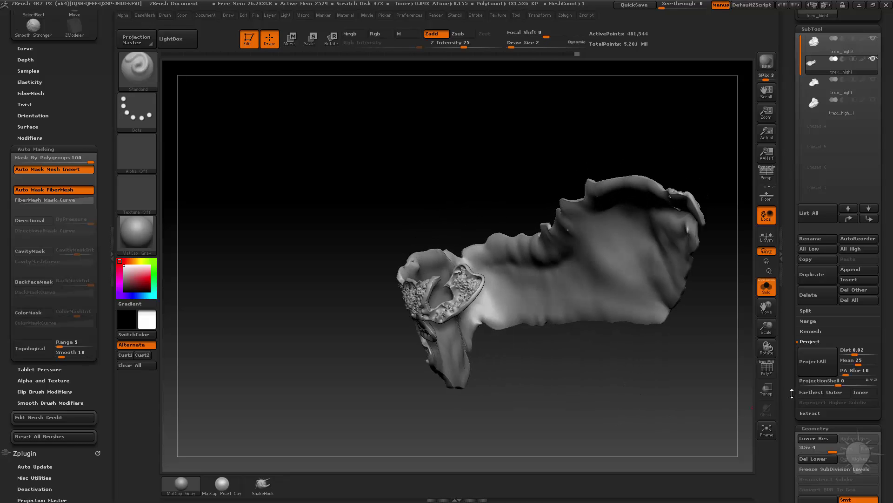
- Open the jaw mesh's Deformation settings and look over the Polish options
drag(792, 394, 788, 284)
drag(791, 334, 791, 295)
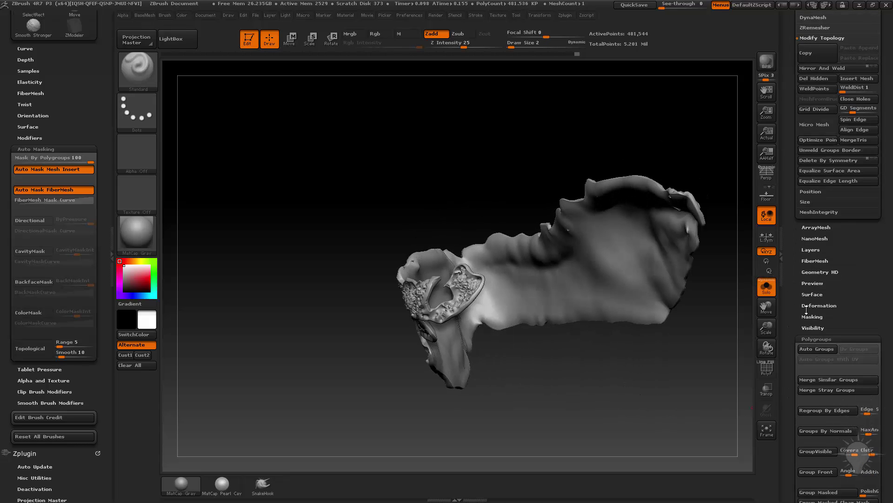
click(811, 307)
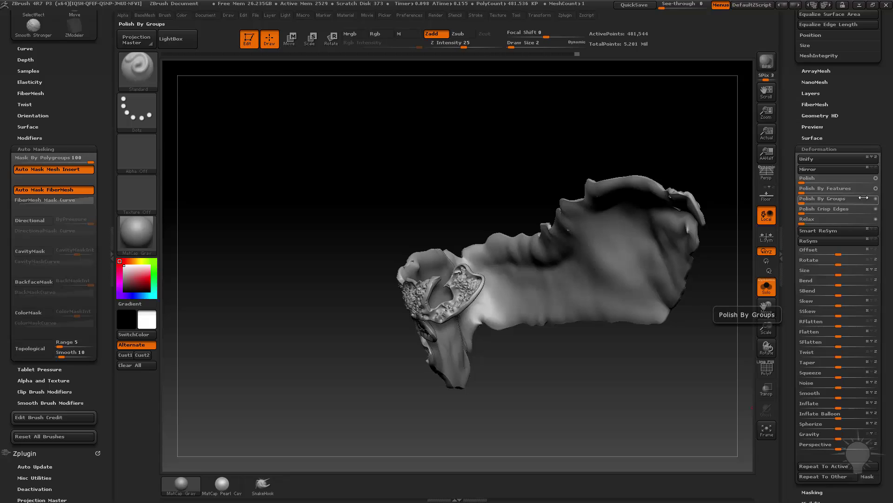
drag(740, 250, 725, 358)
- Turn Solo off and examine how the projected jaw fits the skull scan from the front, side and below
click(767, 288)
drag(684, 339, 550, 329)
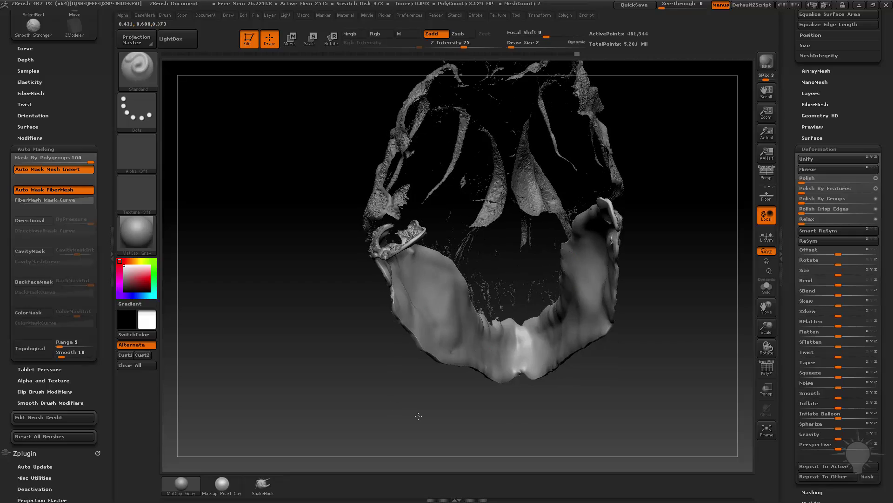
drag(419, 415, 572, 324)
drag(496, 353, 579, 307)
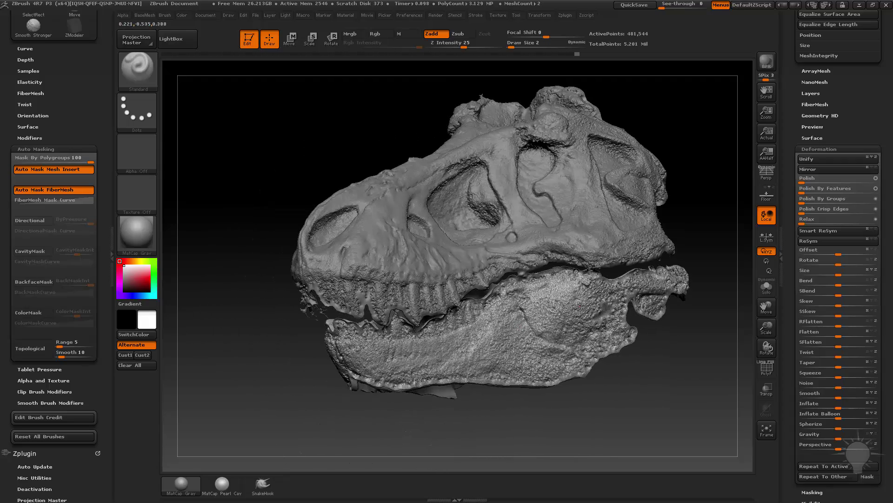
drag(621, 329, 709, 373)
drag(787, 332, 788, 446)
drag(685, 365, 627, 275)
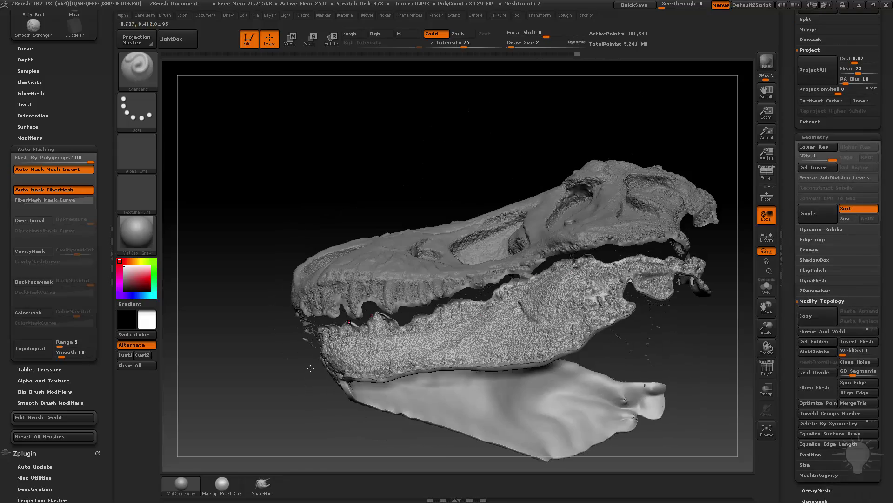
drag(310, 368, 595, 250)
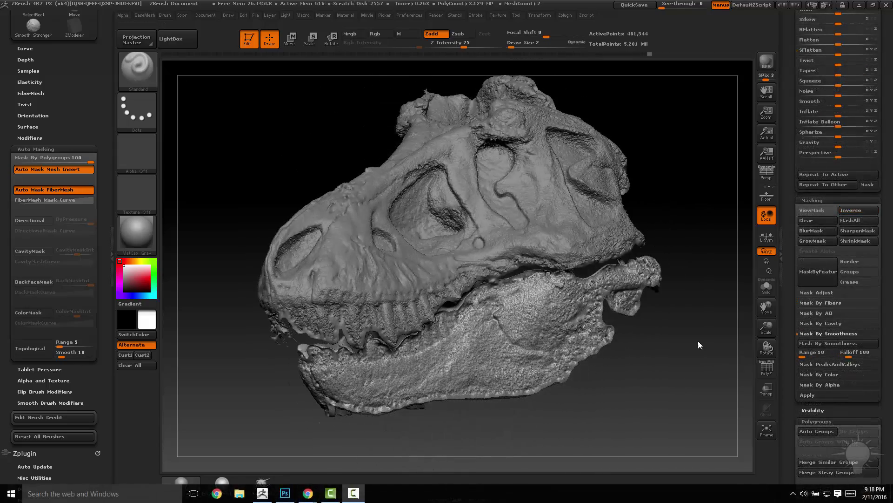
- Turn Solo on and compare the jaw's surface detail with the trex_high2 and trex_high_1 subtools
alt+drag(698, 342, 712, 364)
click(767, 287)
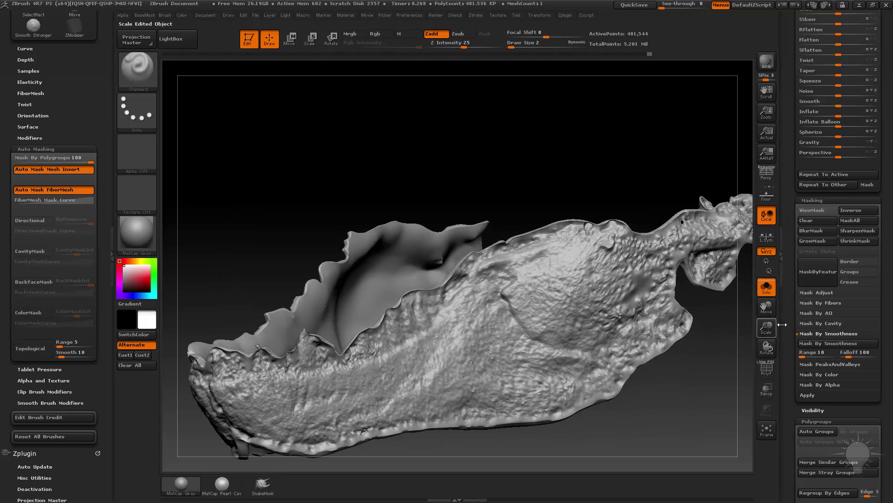
drag(790, 321, 812, 489)
drag(787, 174, 789, 372)
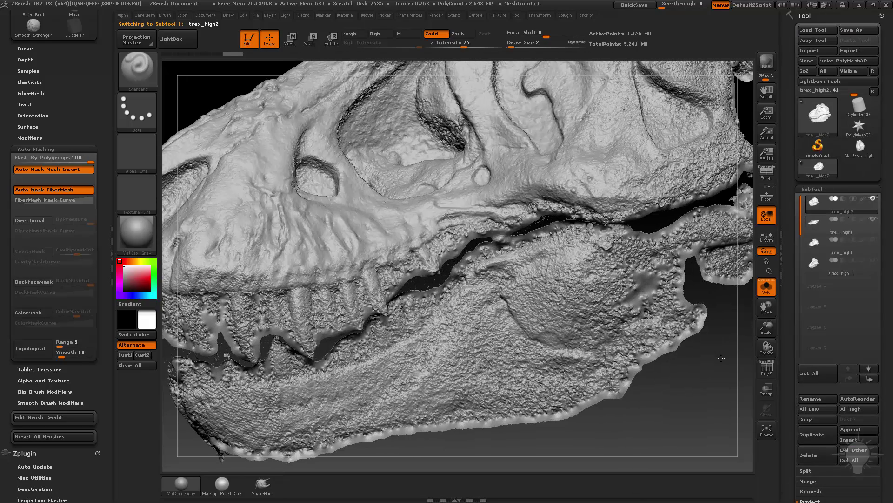
drag(721, 358, 722, 391)
key(f)
alt+drag(606, 368, 610, 404)
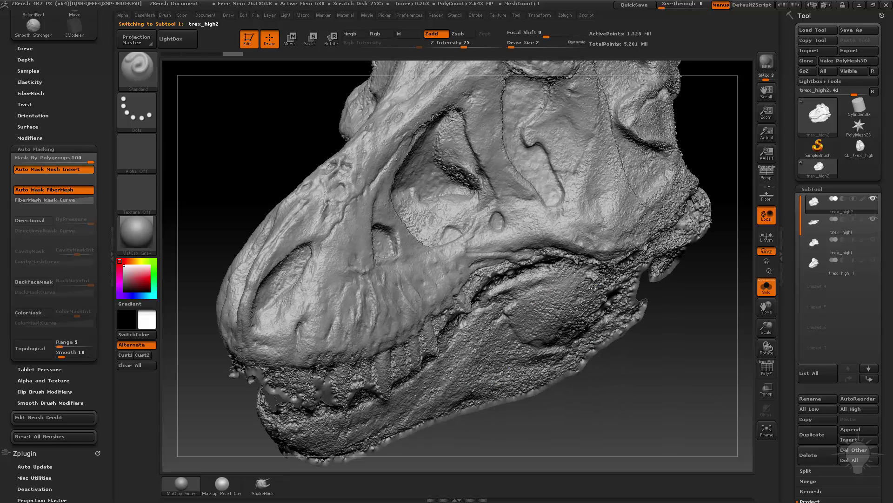
alt+drag(682, 348, 685, 346)
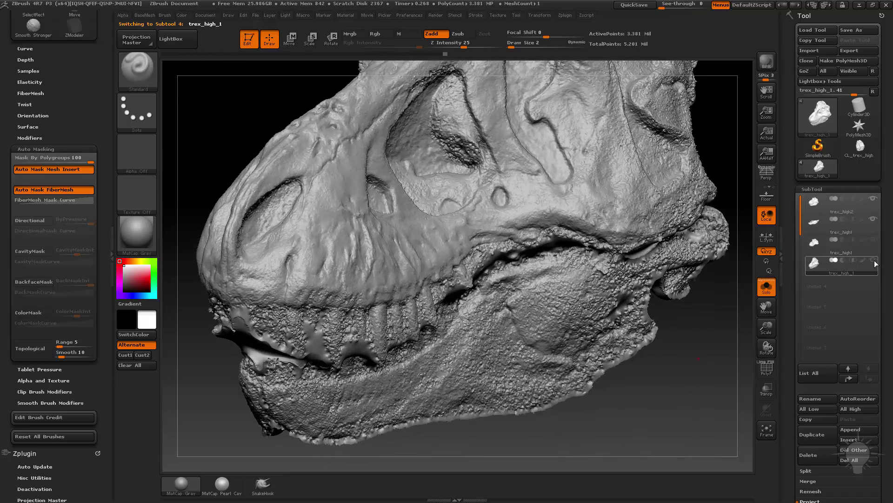
alt+drag(730, 333, 726, 289)
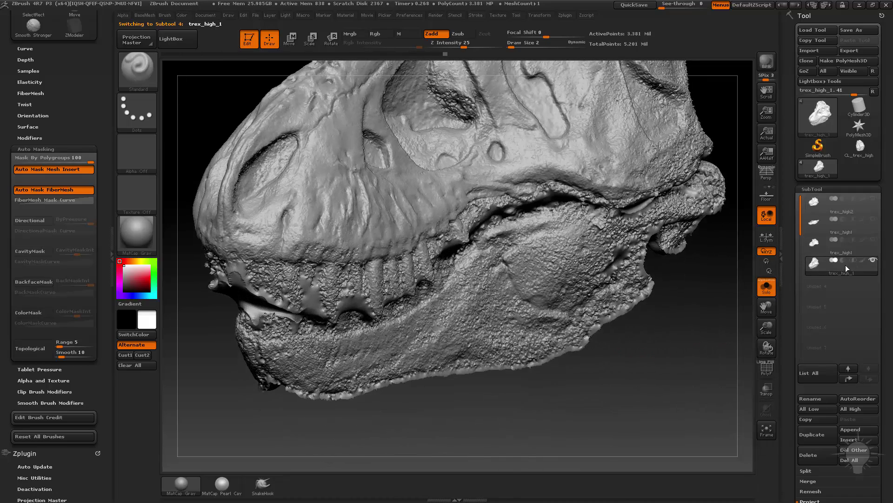
- Select the trex_high1 lower jaw subtool and apply Mask By Smoothness with range 10 and falloff 100
click(837, 230)
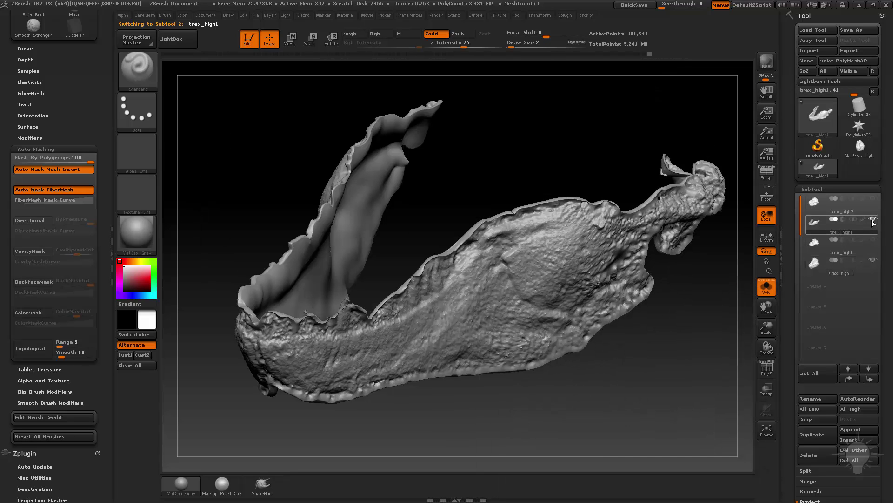
drag(741, 350, 726, 341)
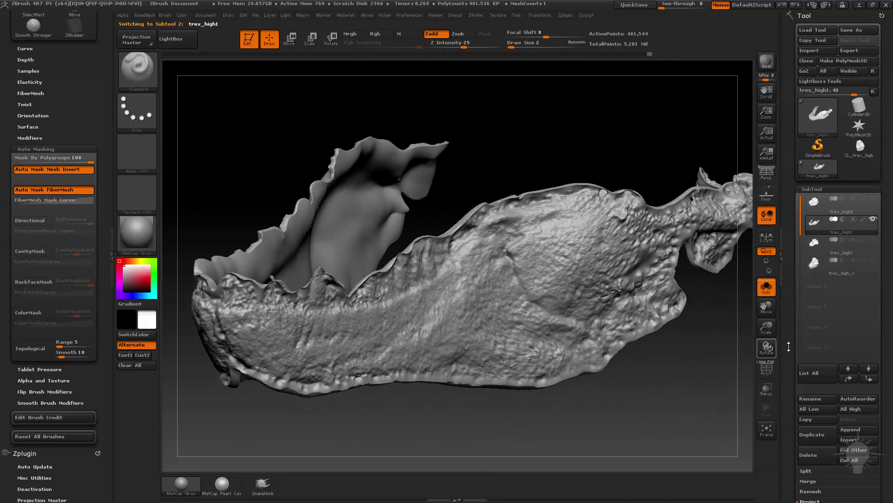
drag(792, 336, 808, 141)
click(818, 267)
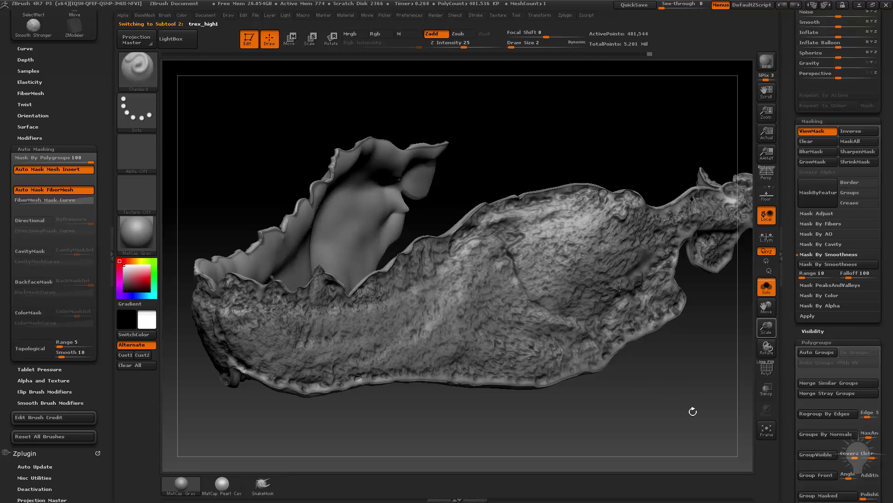
- Try Polish By Features on the masked jaw, and again at 27 with the mask inverted
key(ctrl)
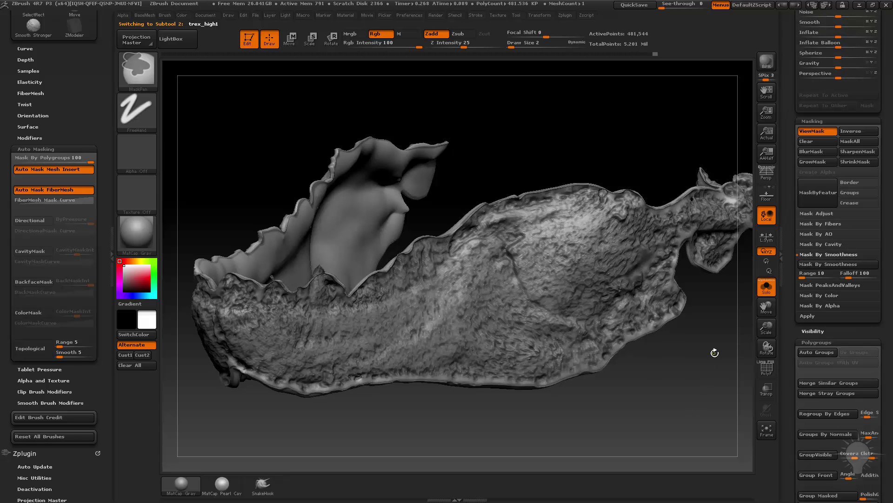
key(ctrl+b)
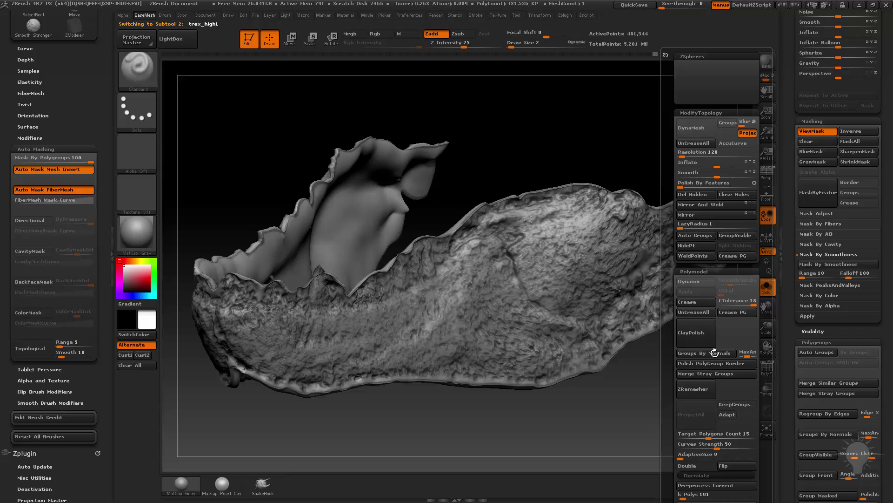
click(689, 183)
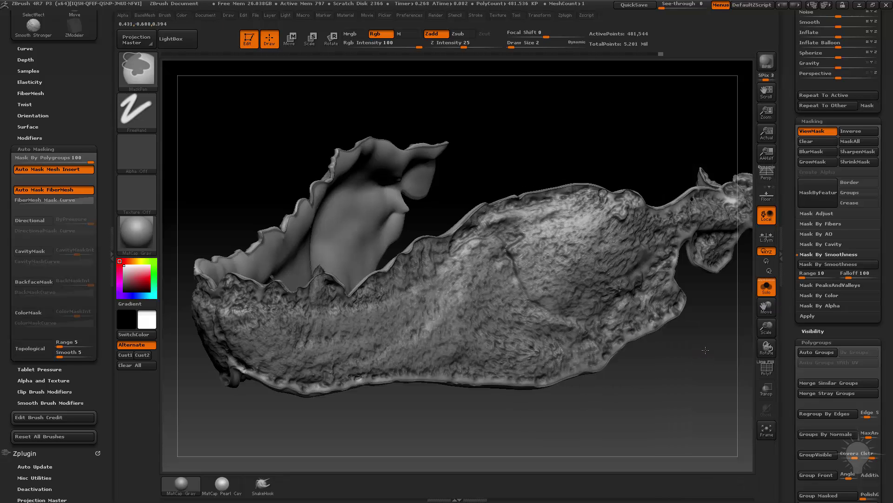
ctrl+click(705, 356)
key(ctrl+b)
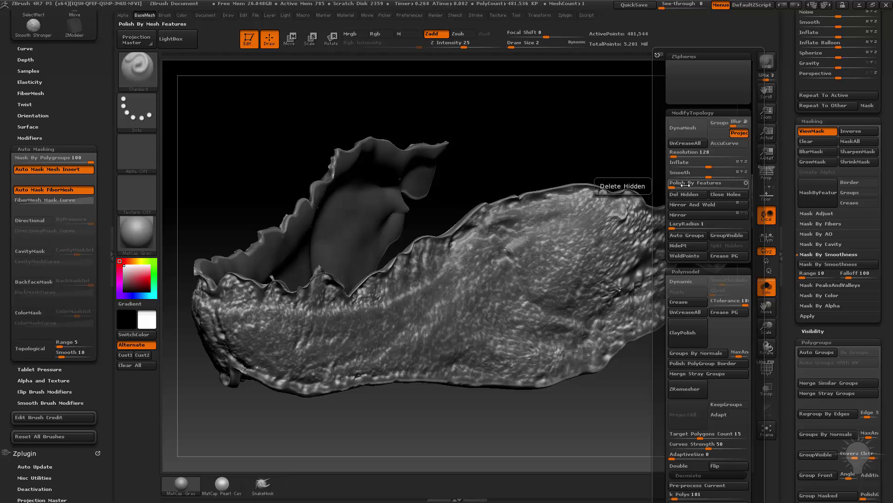
drag(691, 186, 693, 185)
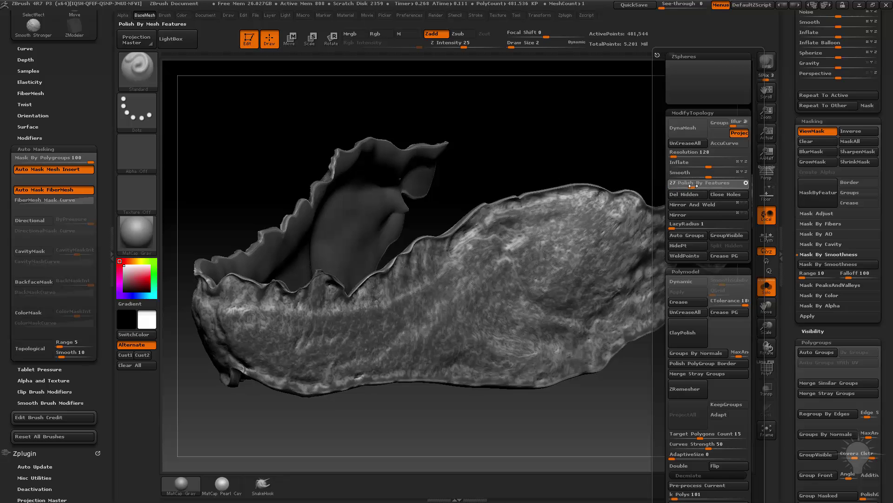
- Undo the trial polishing and the mask inversion on the lower jaw
ctrl+drag(673, 389, 680, 406)
key(ctrl+z)
key(ctrl+z)
key(3)
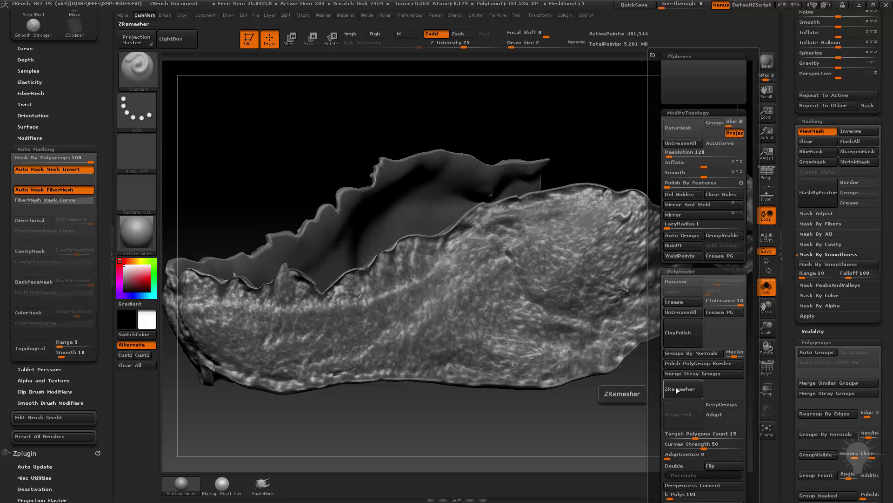
key(ctrl+z)
key(ctrl+z)
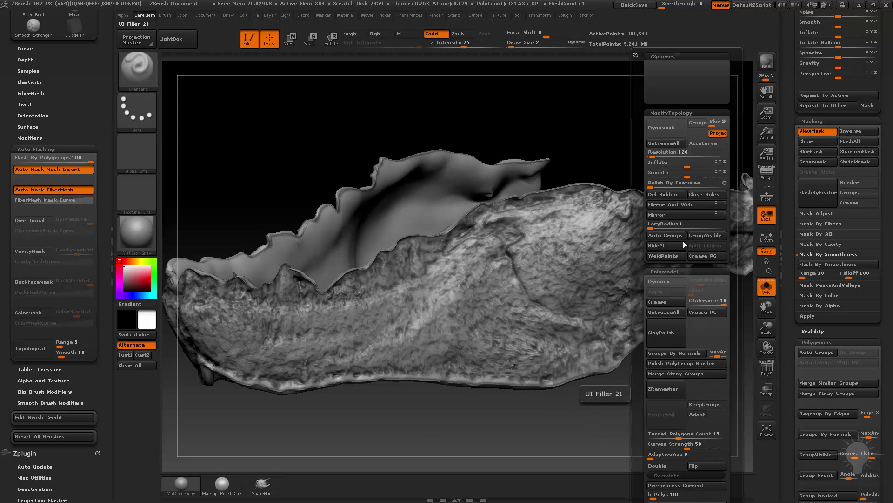
- Smooth the unmasked areas of the lower jaw with Polish By Features and clear the mask
key(space)
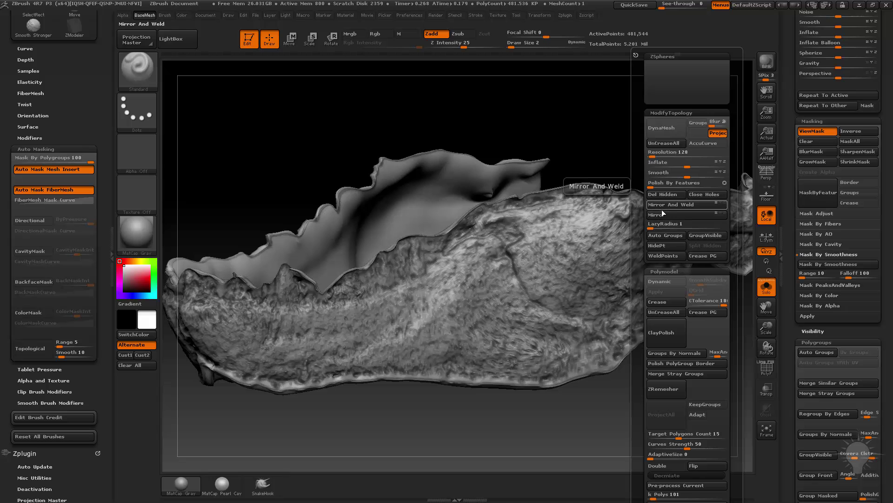
click(654, 184)
mouse_move(648, 388)
mouse_down()
mouse_move(659, 396)
mouse_move(693, 387)
mouse_move(590, 233)
mouse_up()
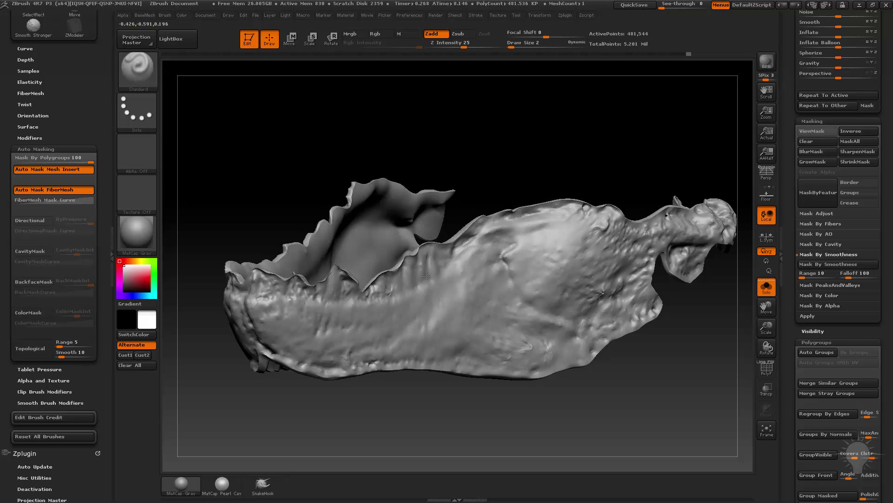
- Inspect the polished jaw from the side, turn Solo off, and return to the subtool list
drag(668, 364, 748, 305)
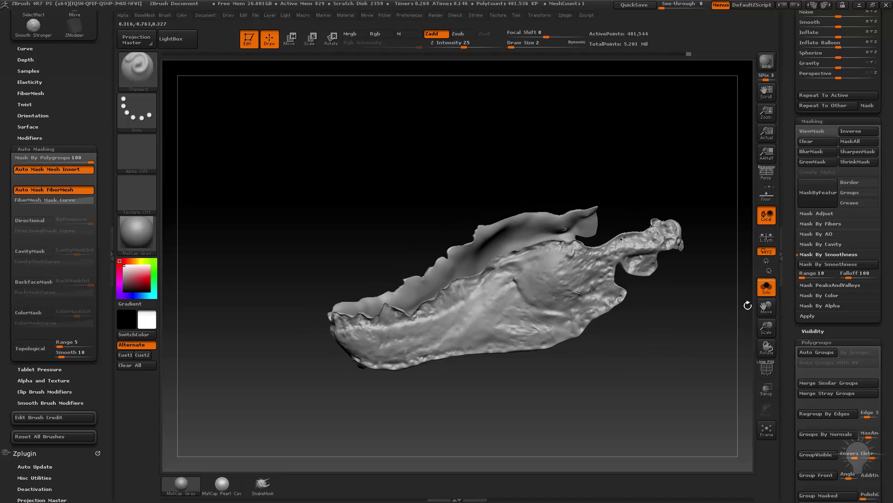
drag(698, 361, 784, 325)
drag(796, 373, 789, 421)
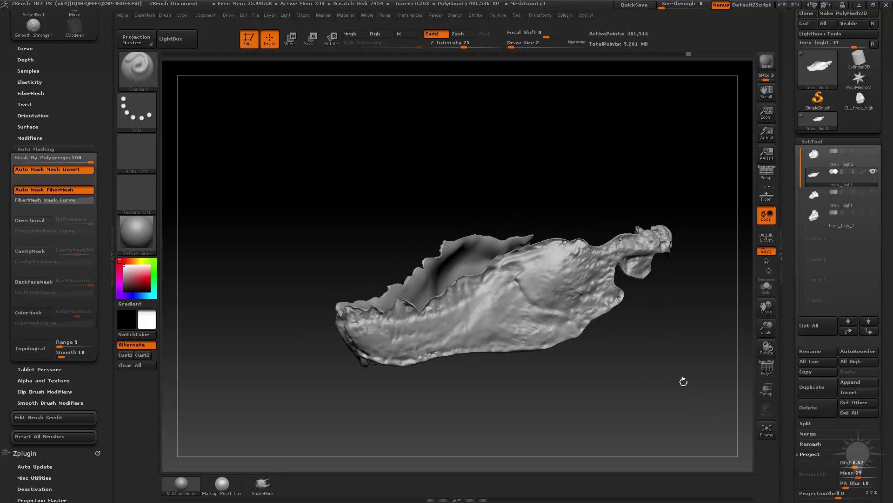
- Turn on Solo and compare the cleaned lower jaw with the full trex_high2 scan, switching between the two subtools
drag(790, 265, 793, 303)
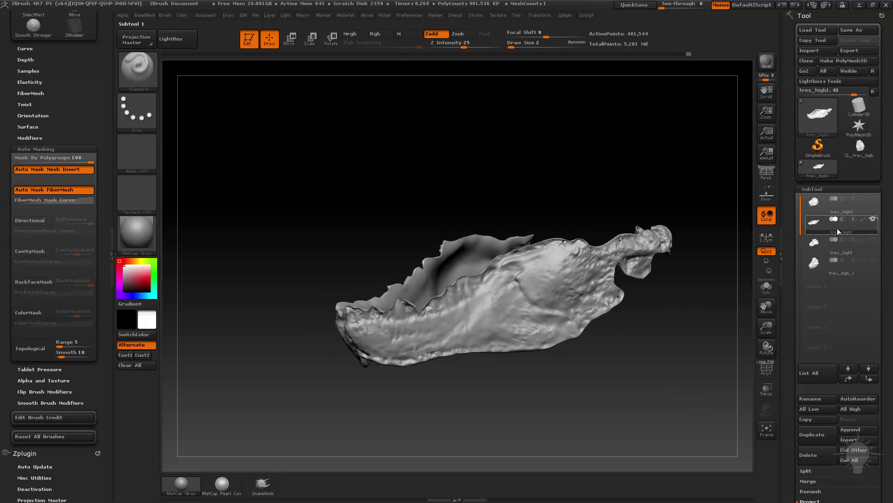
click(767, 286)
click(844, 212)
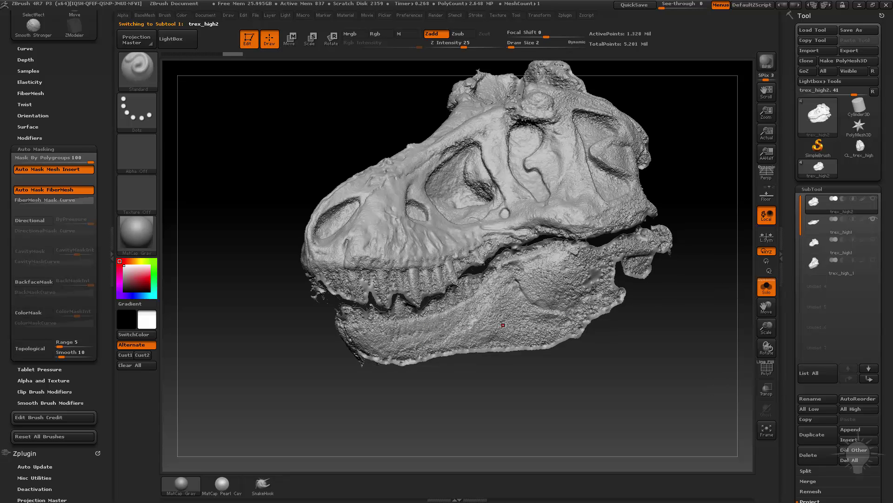
click(836, 230)
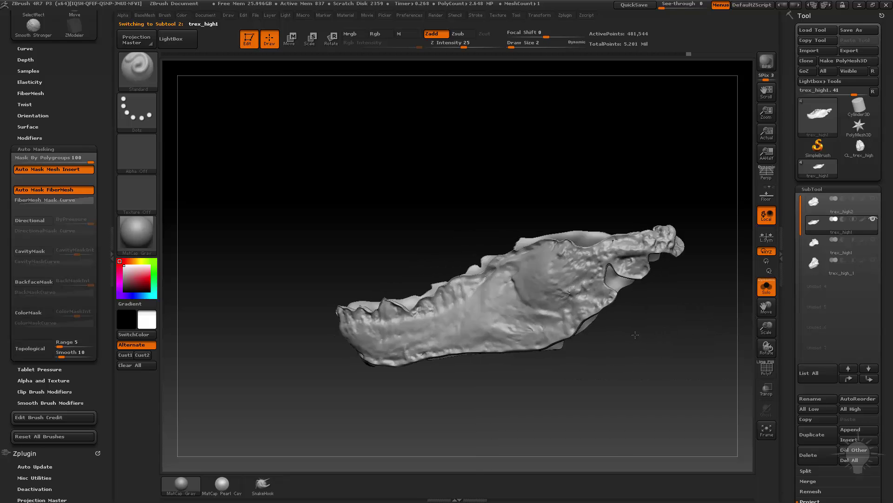
drag(635, 335, 494, 321)
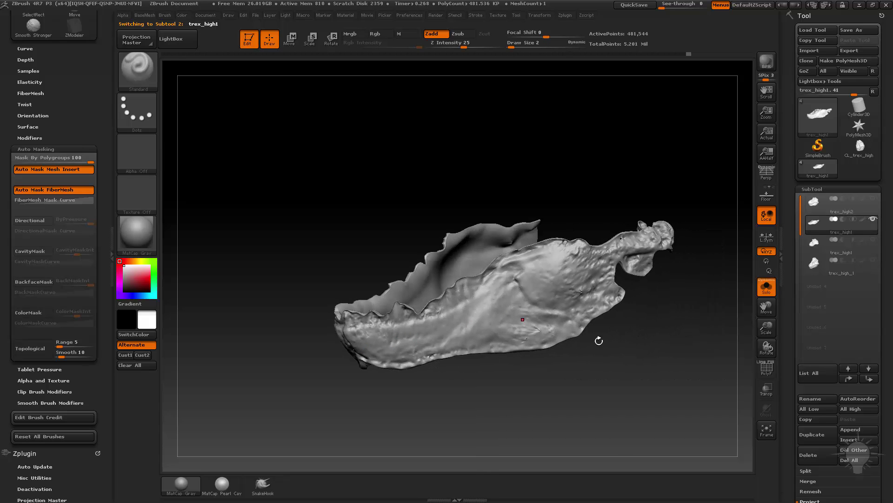
drag(599, 340, 674, 302)
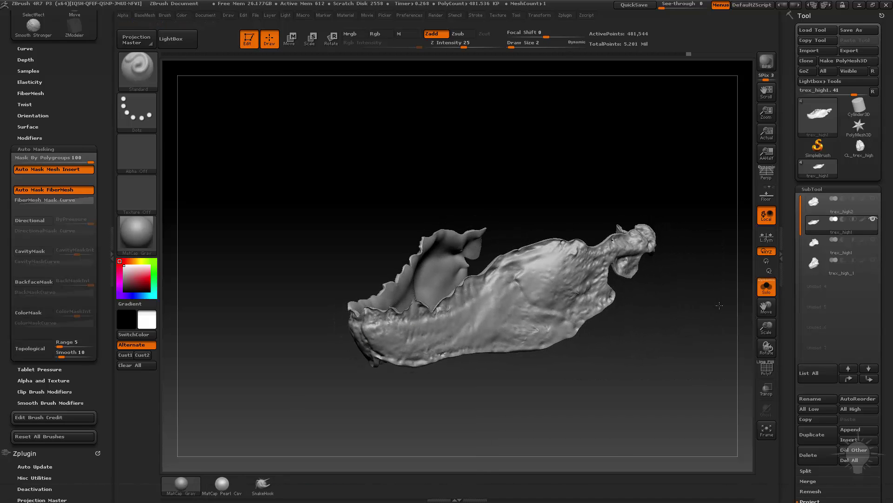
click(844, 212)
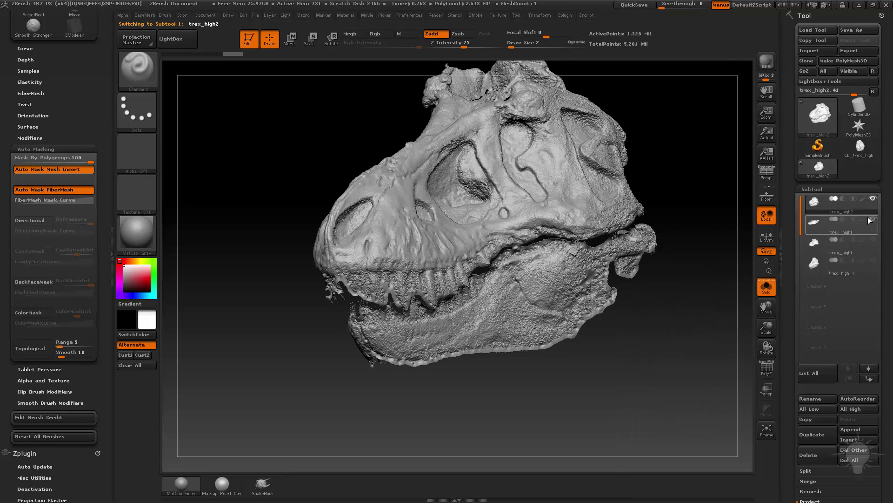
drag(679, 299, 517, 223)
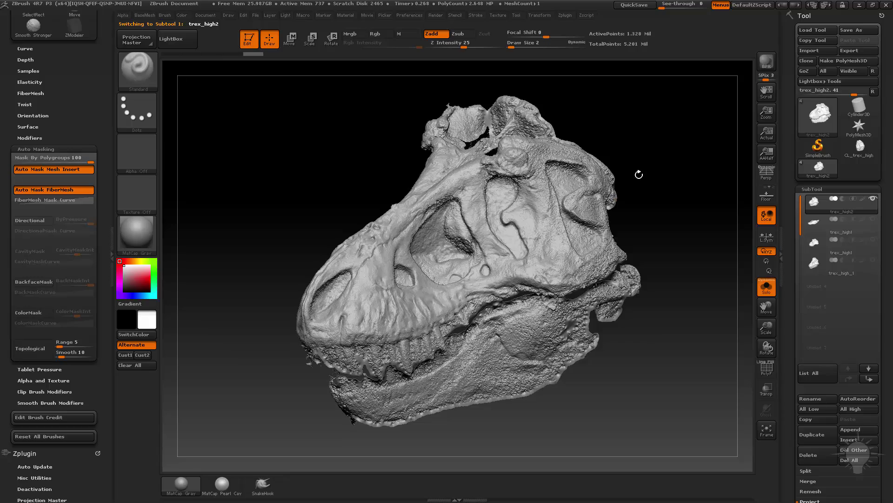
drag(639, 175, 677, 175)
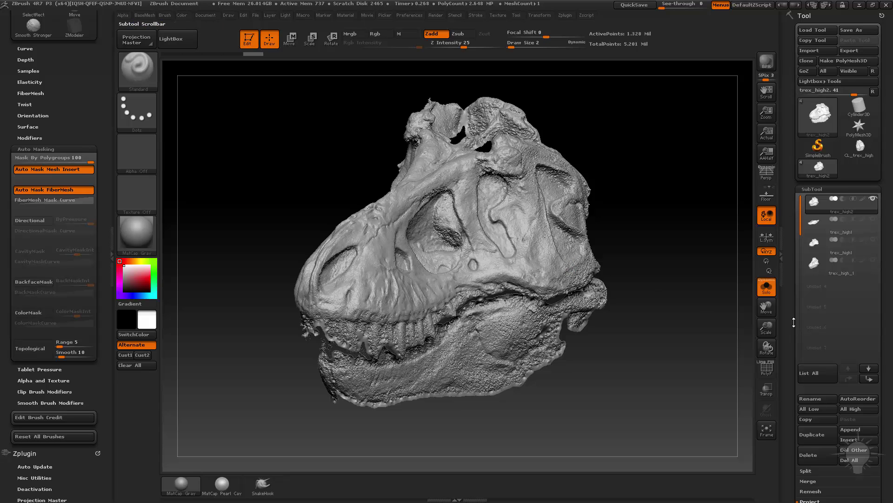
drag(793, 322, 790, 180)
click(499, 17)
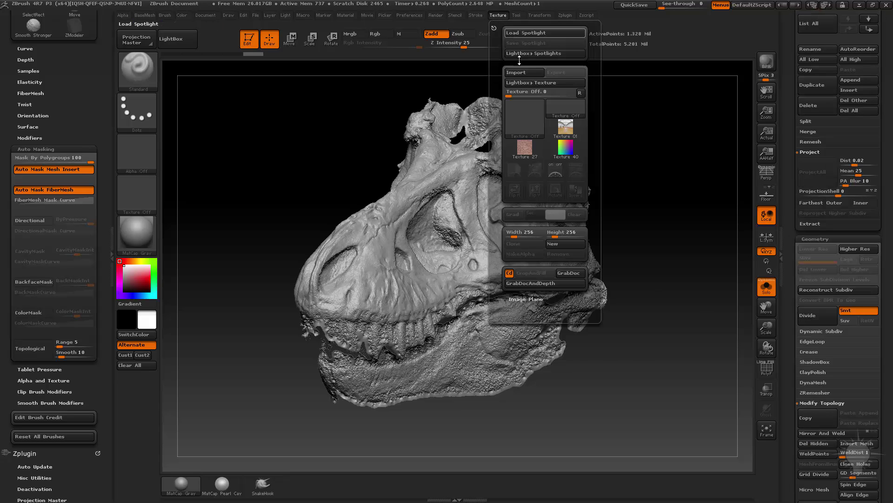
click(525, 73)
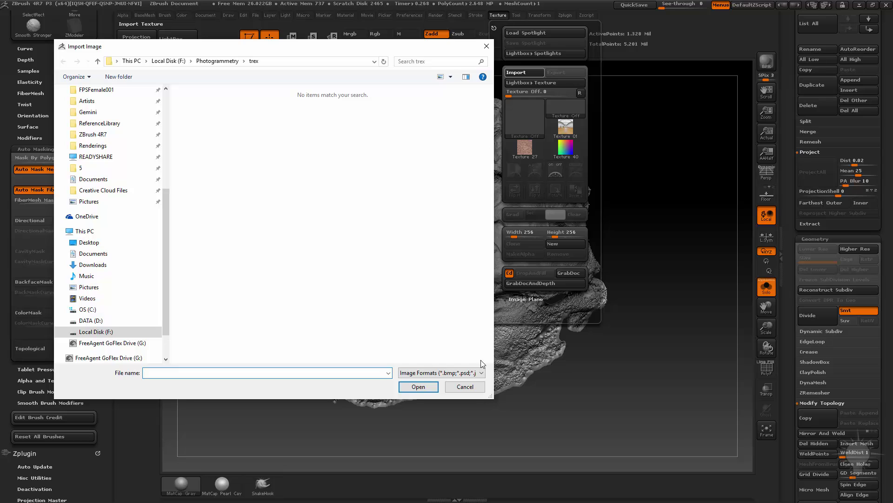
click(465, 387)
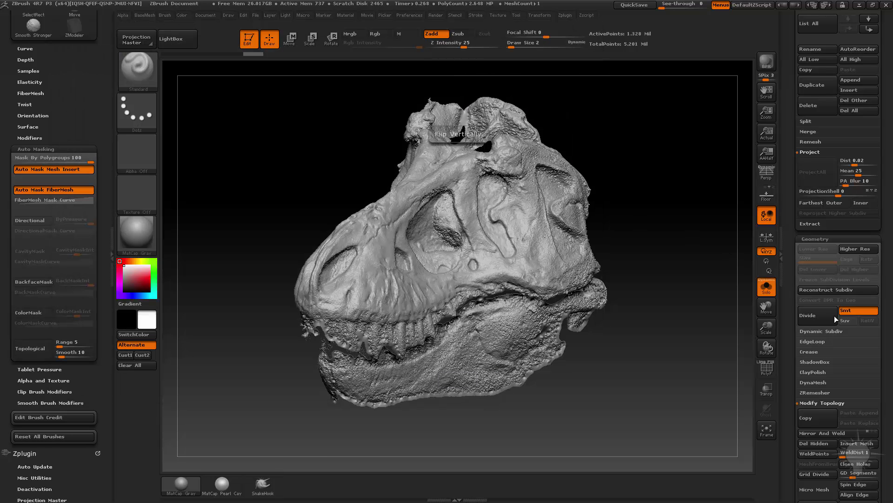
- Open the Texture Map settings of the trex_high2 scan and examine its texture slot and the skull model
drag(789, 324, 785, 240)
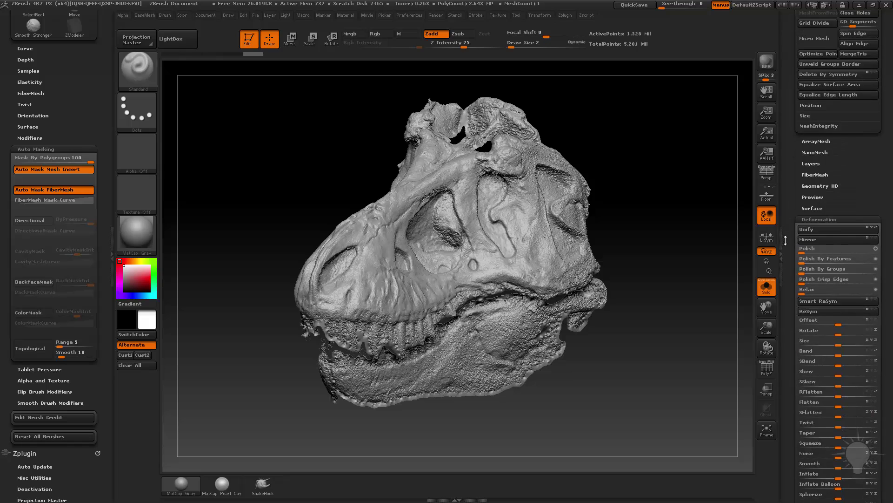
click(812, 219)
click(819, 252)
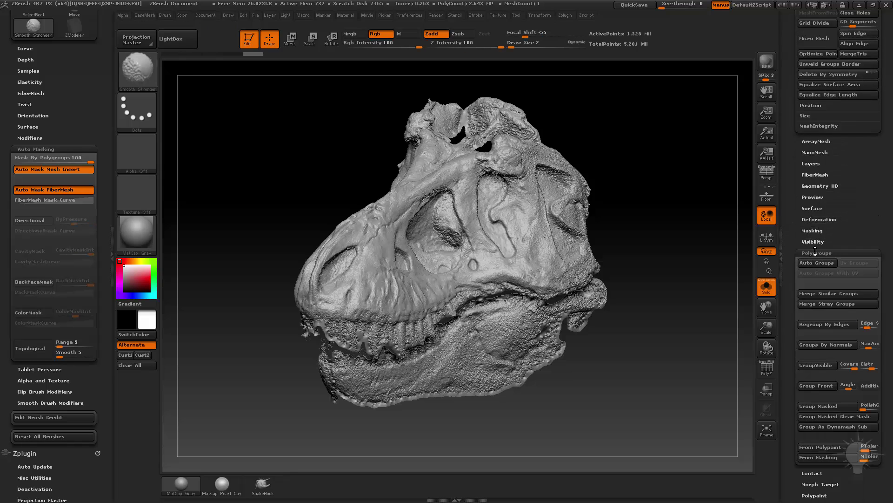
shift+click(815, 252)
click(818, 308)
drag(808, 291, 810, 312)
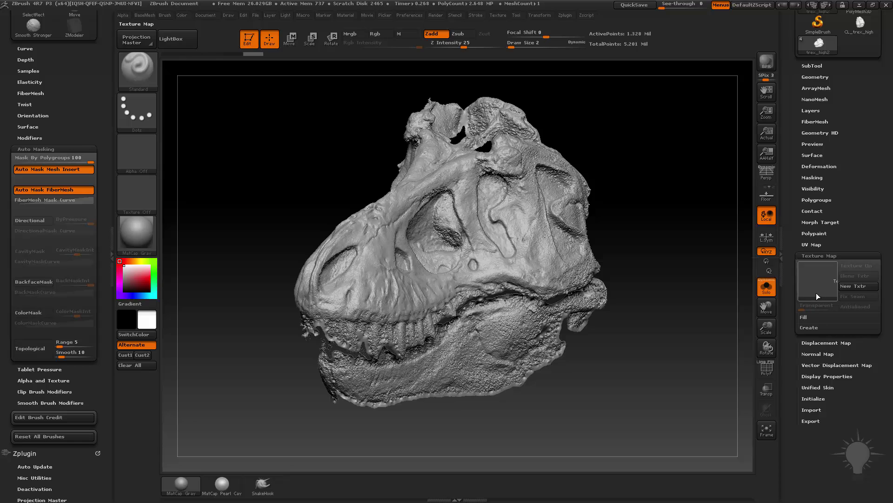
click(816, 292)
drag(636, 152, 486, 256)
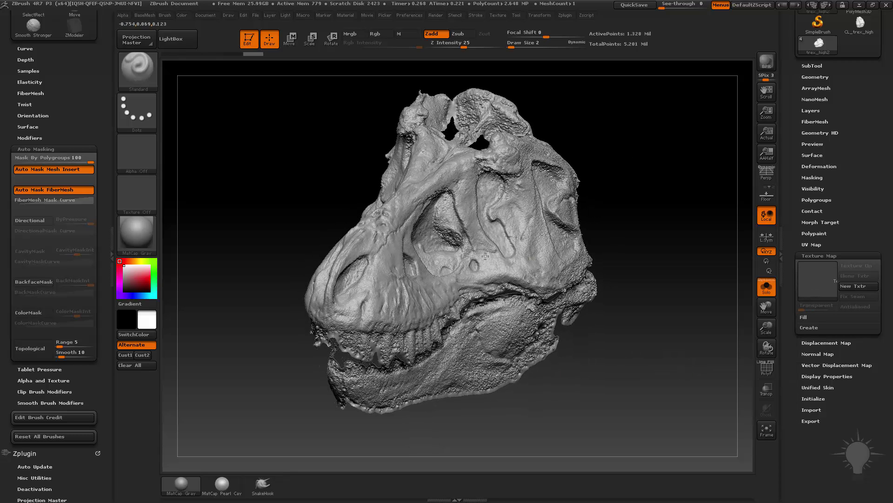
drag(654, 230, 549, 186)
drag(645, 229, 813, 244)
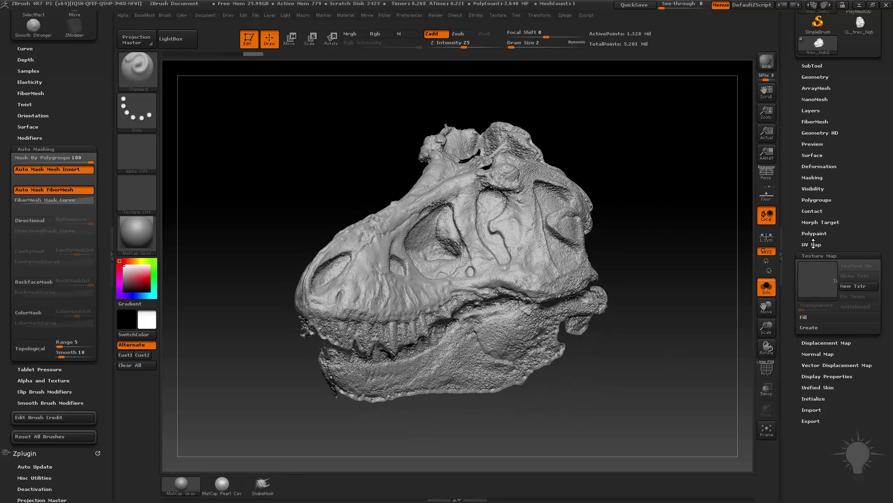
- Open the Polypaint settings of the trex_high2 scan, check the Polypaint From Texture option, and view the skull up close
click(815, 255)
key(shift)
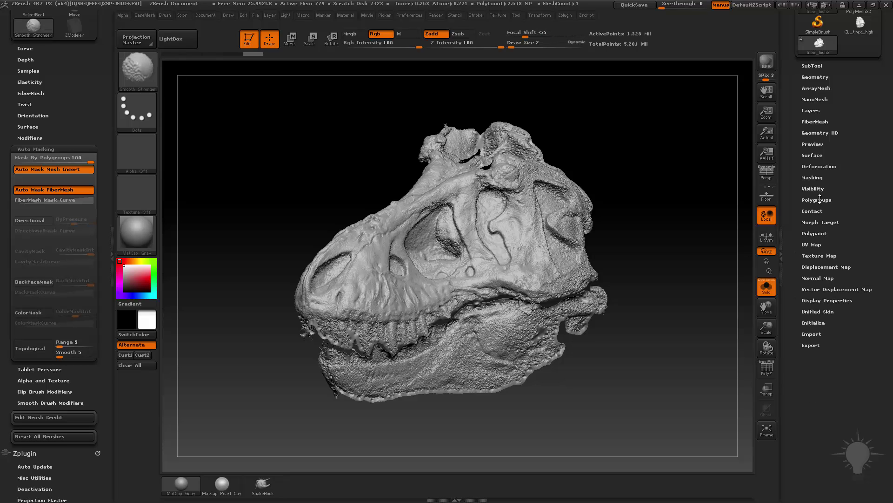
click(817, 233)
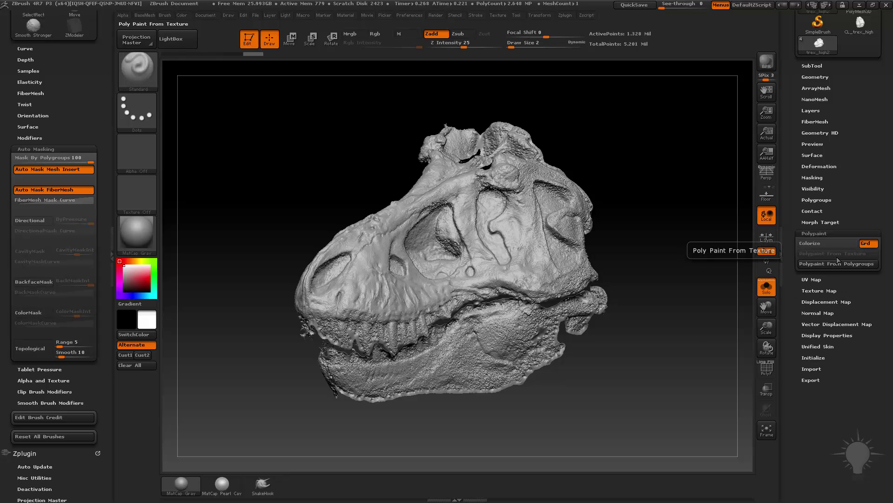
drag(605, 217, 607, 218)
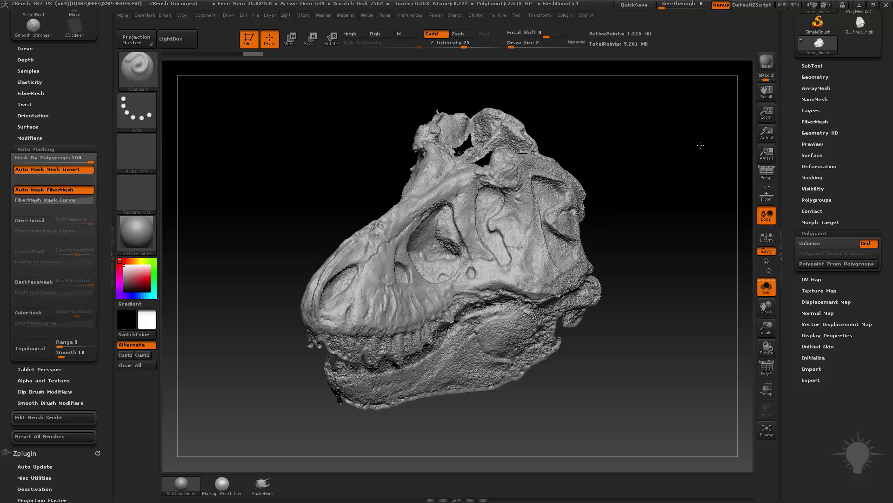
alt+drag(701, 145, 638, 45)
alt+drag(683, 95, 666, 133)
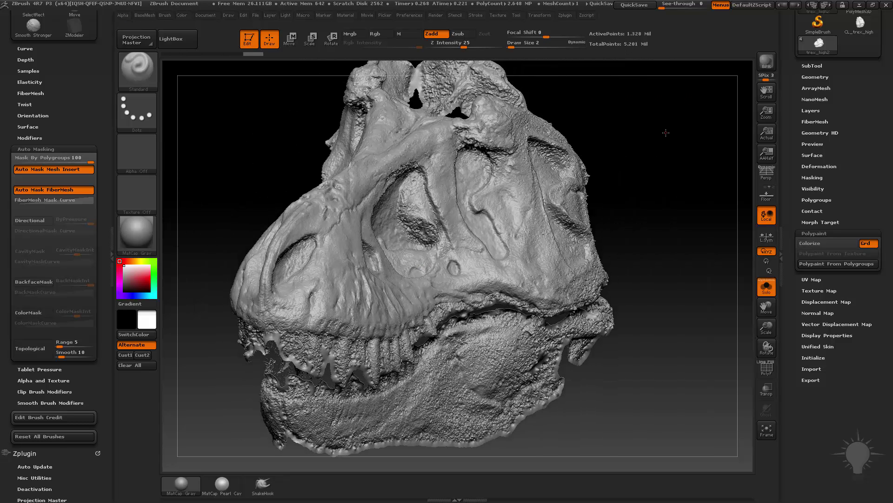
- Return to the subtool list and make the trex_high1 lower jaw the active subtool
drag(791, 130, 799, 204)
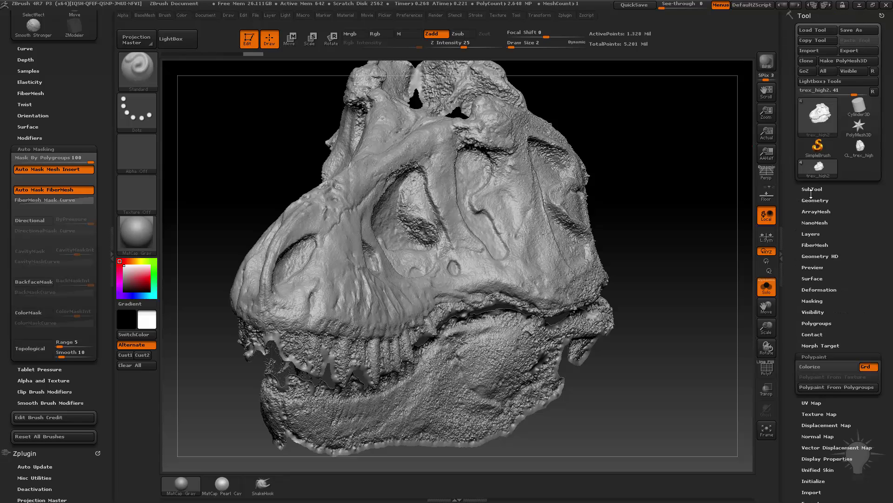
shift+click(812, 190)
drag(857, 275, 859, 139)
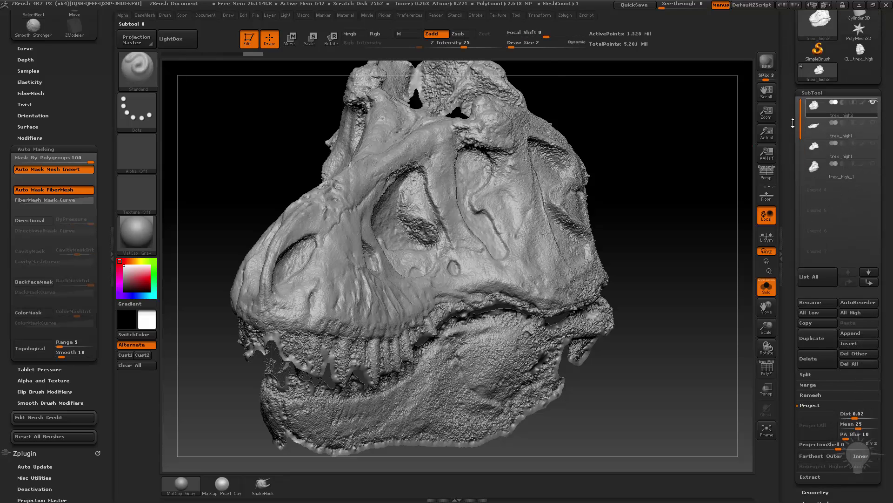
drag(670, 135, 709, 139)
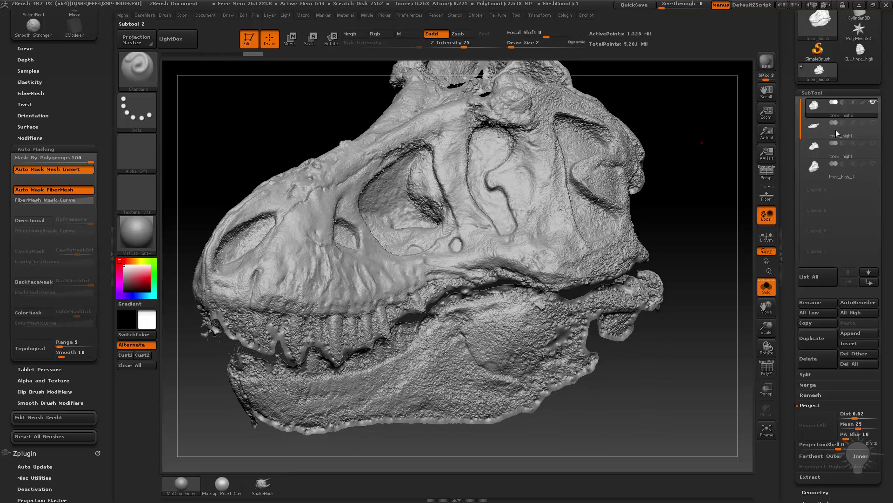
click(837, 133)
drag(686, 277, 688, 263)
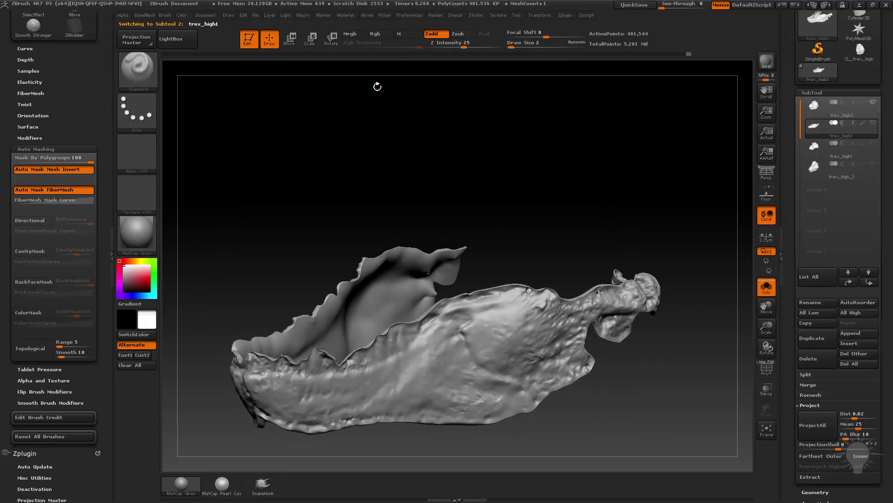
- Turn on Rgb for the lower jaw and review the ProjectAll settings used to transfer scan colour
click(382, 35)
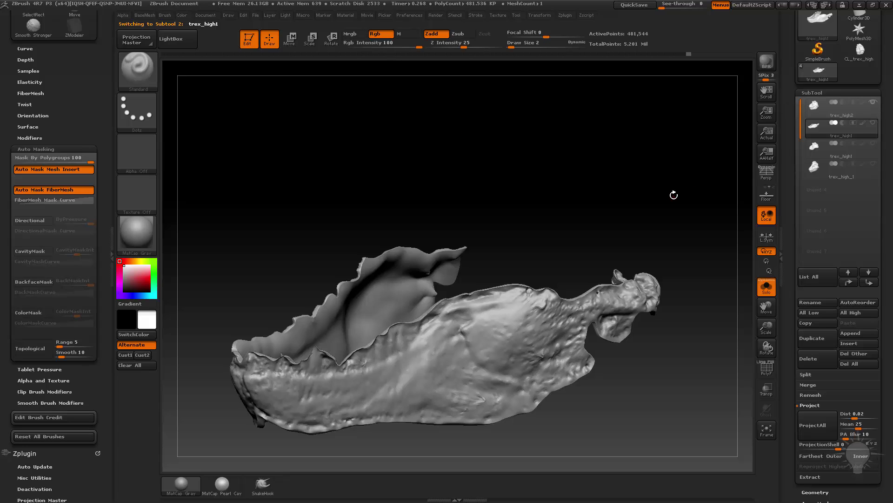
alt+drag(675, 195, 670, 173)
drag(791, 381, 800, 346)
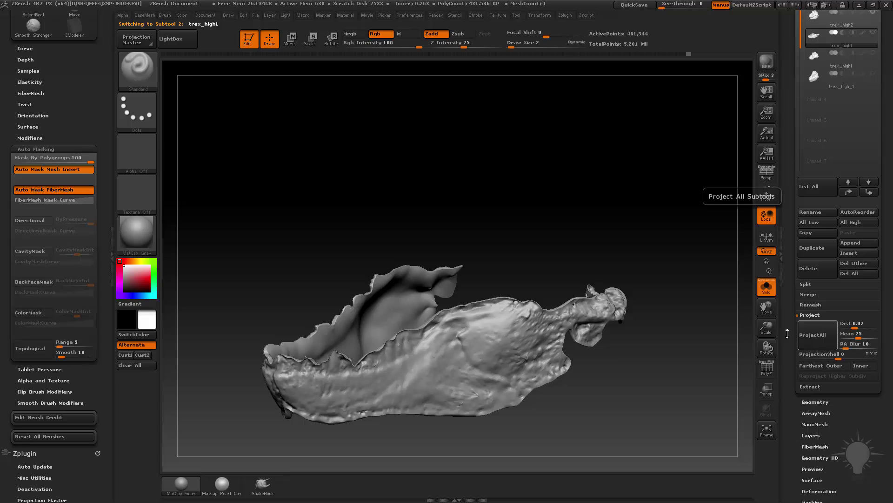
scroll(804, 338, up, 4)
drag(802, 335, 792, 325)
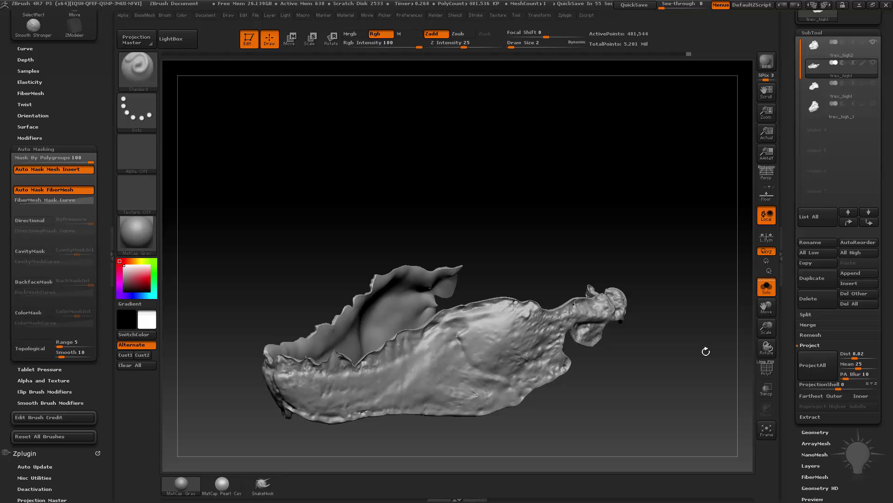
mouse_move(614, 261)
mouse_down()
mouse_move(630, 249)
mouse_move(630, 345)
mouse_move(661, 321)
mouse_up()
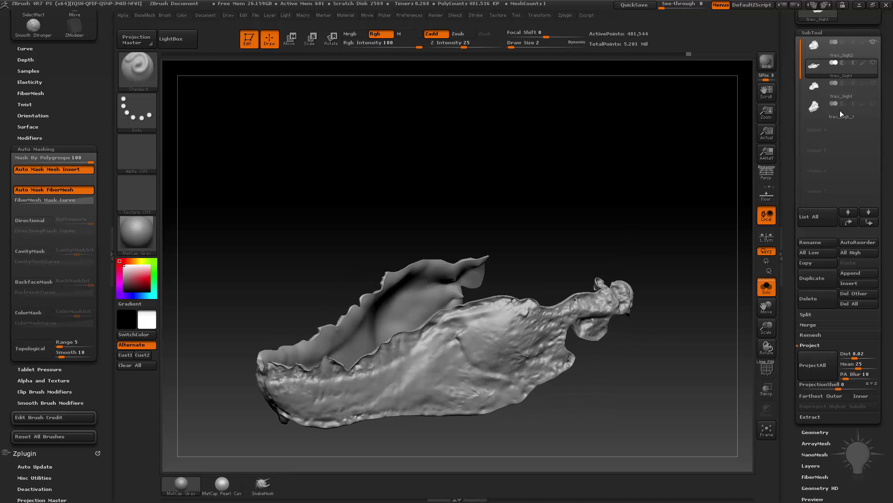